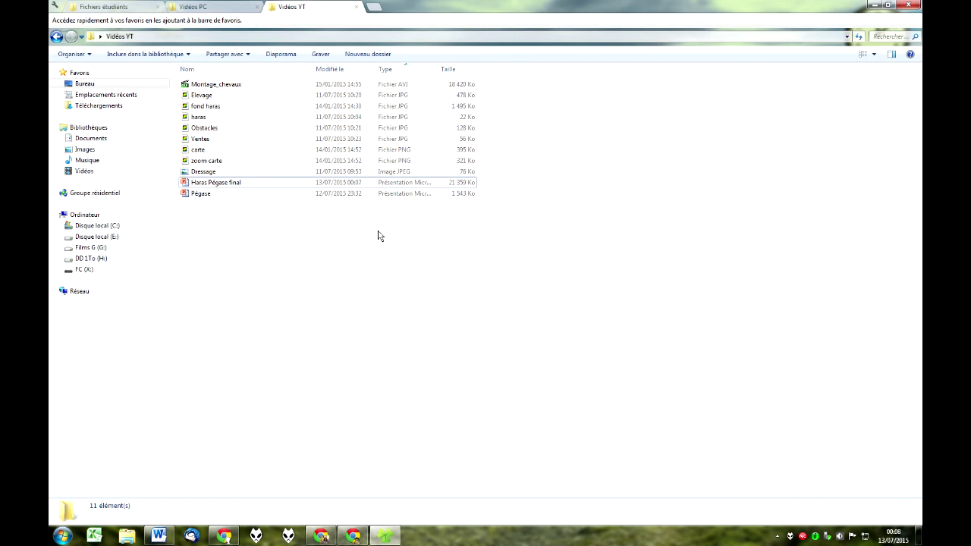
# Open Haras Pégase final, return to normal view, and start the slideshow past the title slide
pyautogui.doubleClick(267, 183)
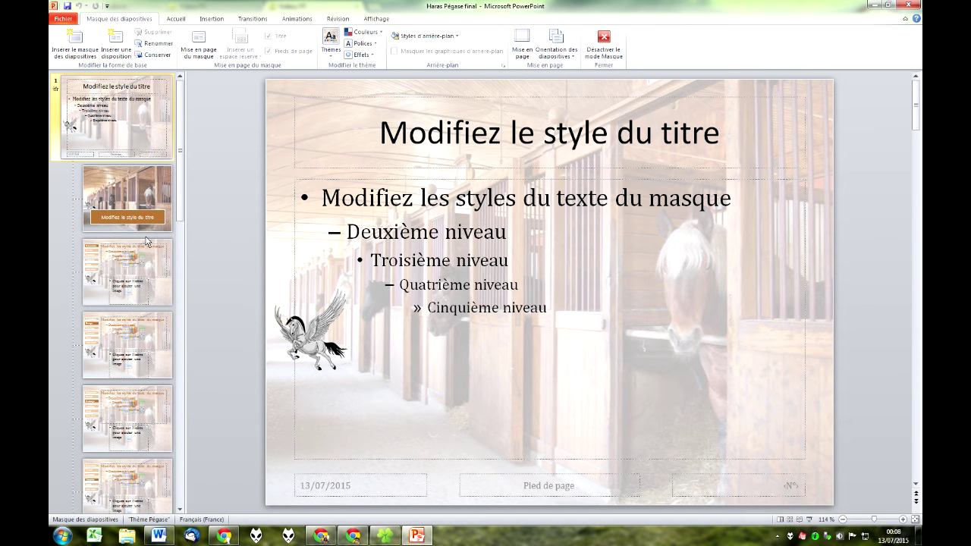
pyautogui.click(603, 44)
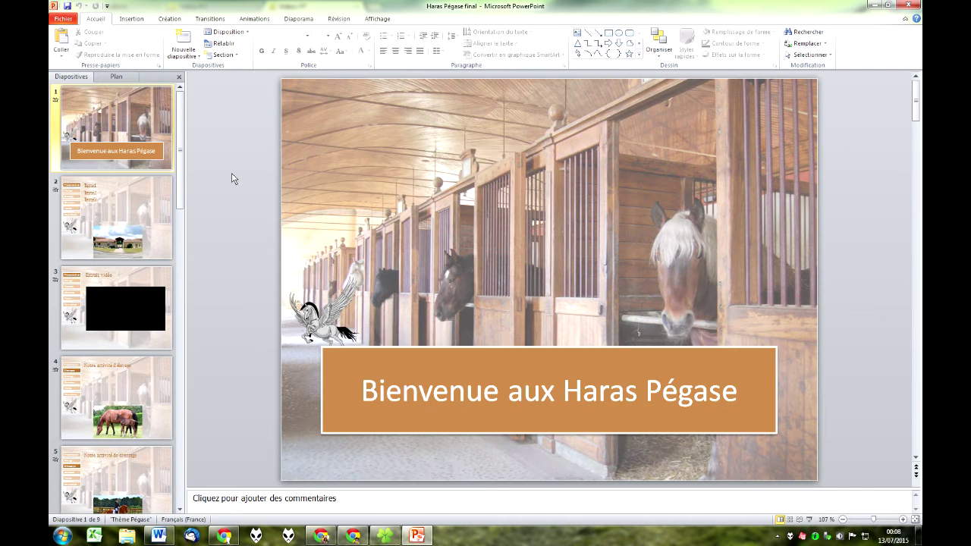
pyautogui.press('F5')
pyautogui.click(321, 202)
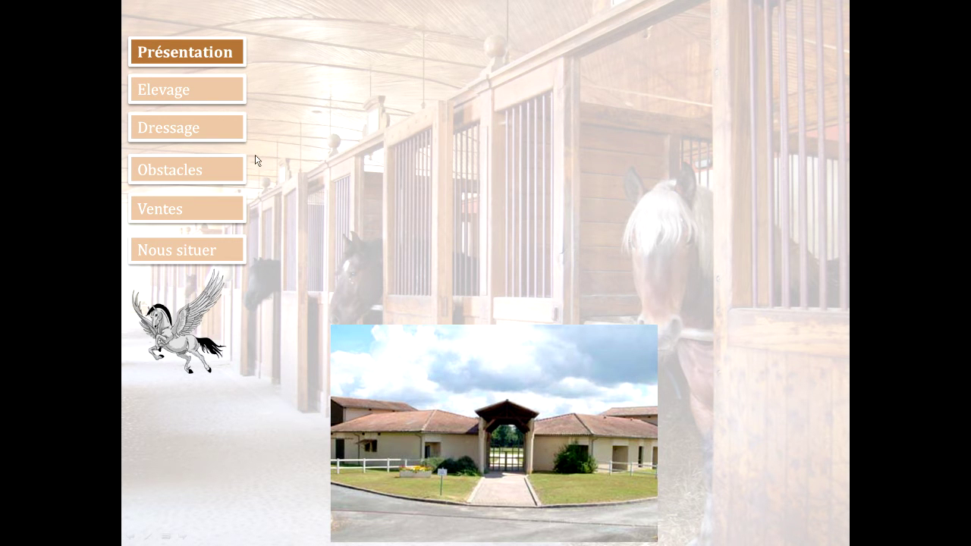
# Test the Dressage, Elevage, Obstacles, Ventes, Nous situer and Présentation buttons, then advance to the video slide
pyautogui.click(173, 128)
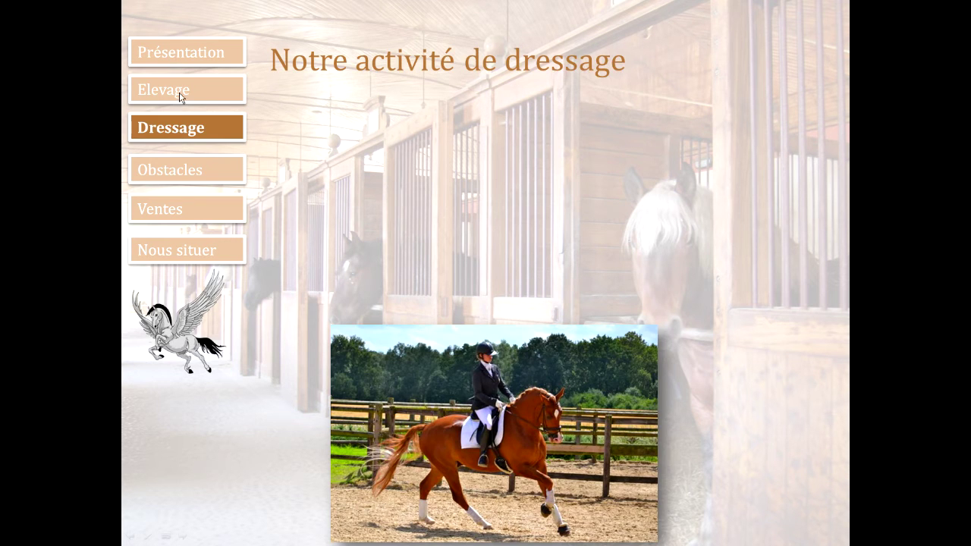
pyautogui.click(179, 88)
pyautogui.click(203, 176)
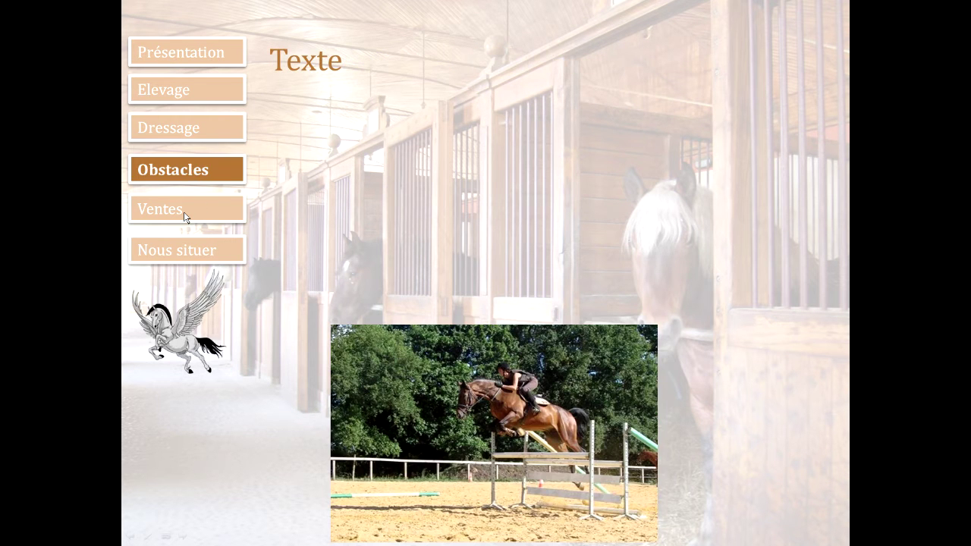
pyautogui.click(186, 211)
pyautogui.click(201, 252)
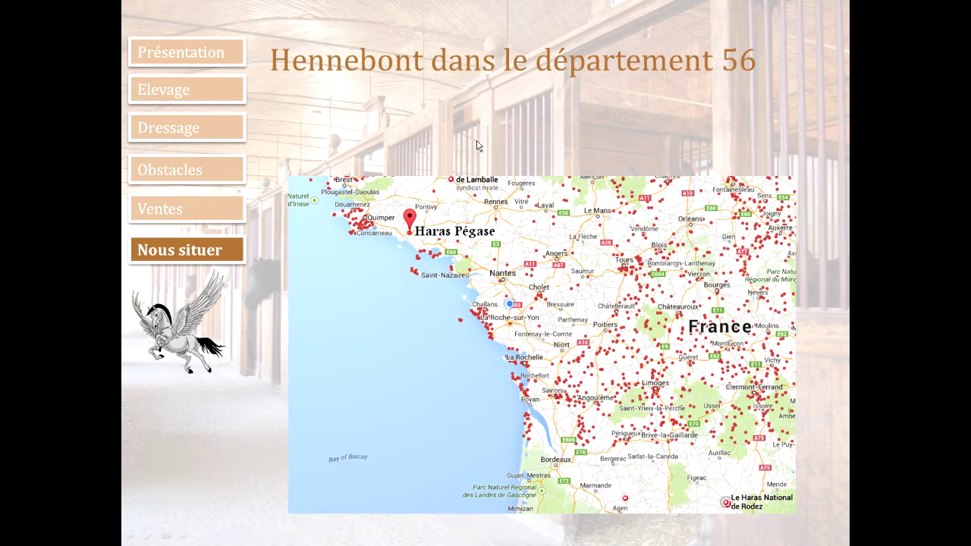
pyautogui.click(211, 47)
pyautogui.click(196, 87)
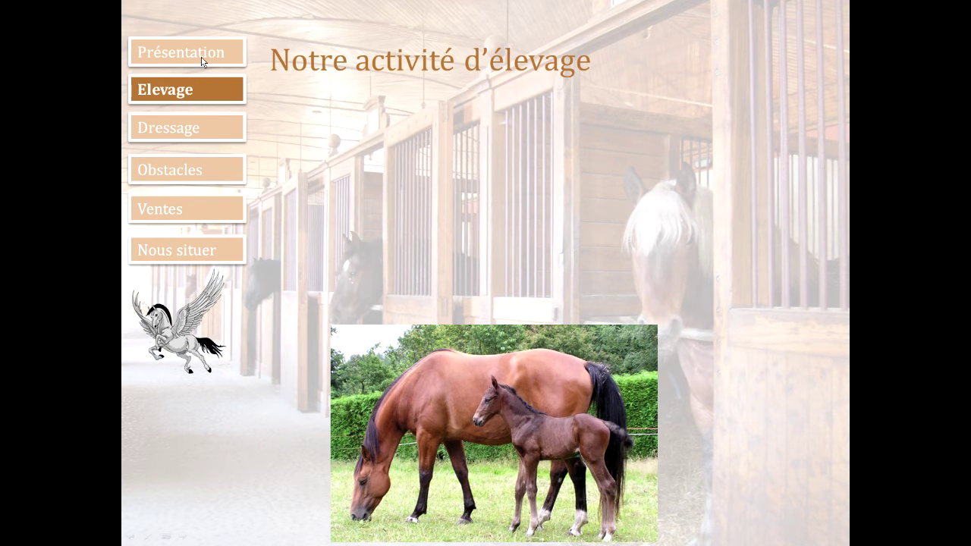
pyautogui.click(199, 55)
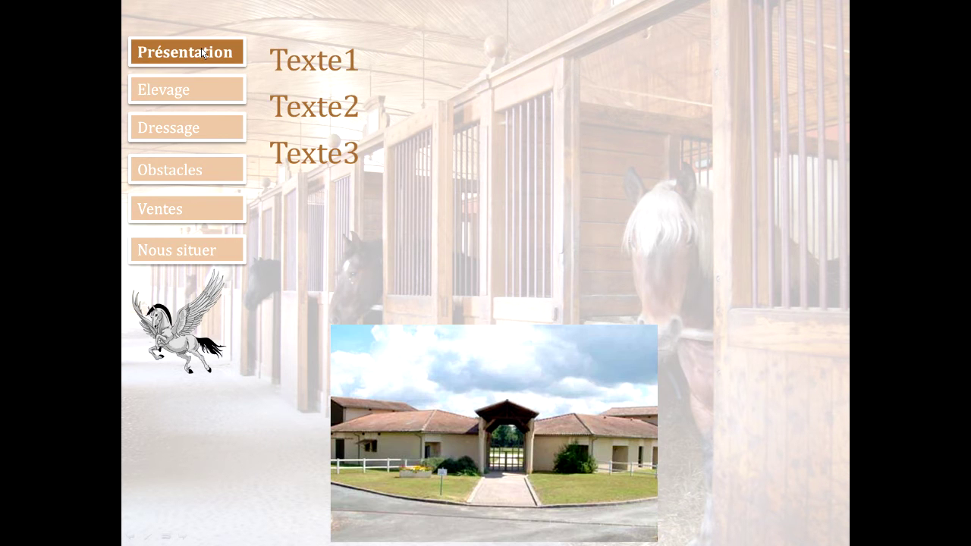
pyautogui.click(504, 164)
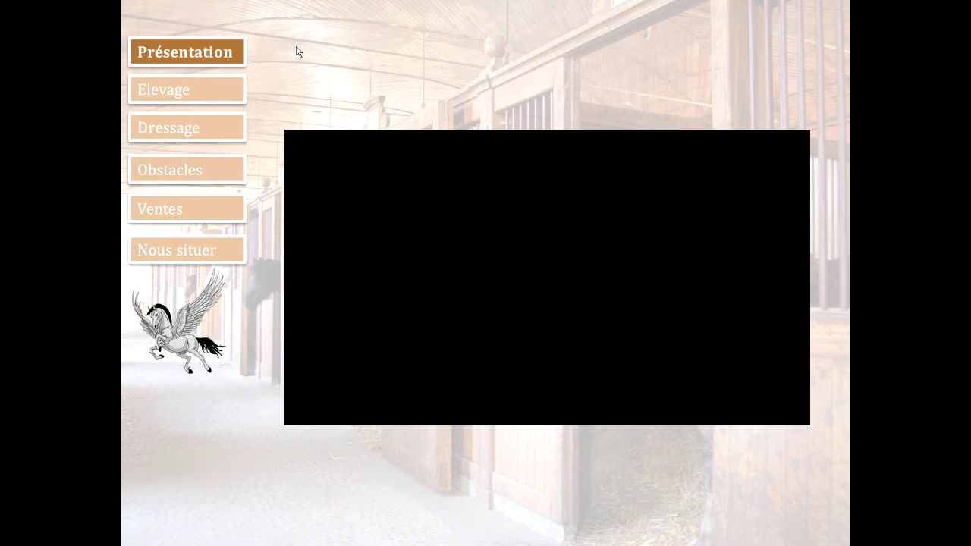
# End the slideshow and open the Pégase presentation
pyautogui.press('Escape')
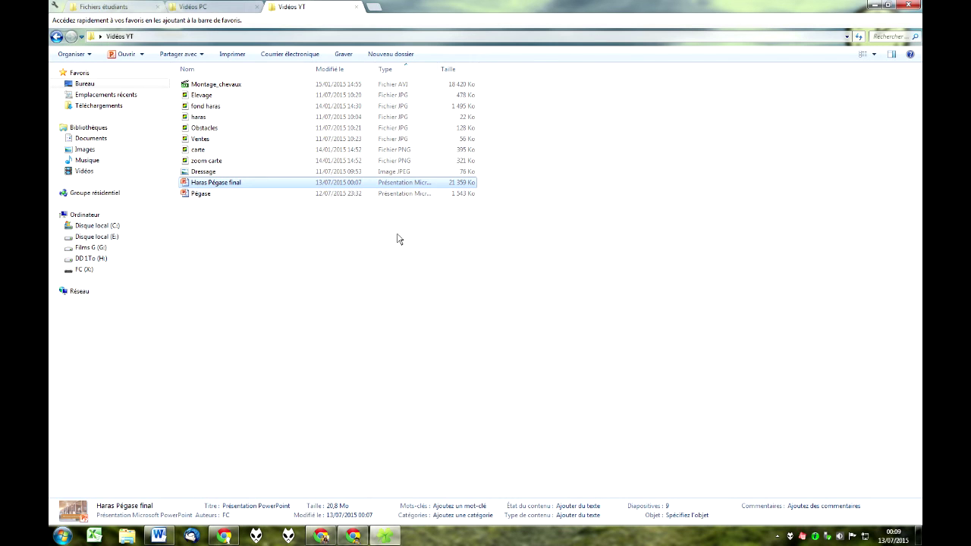
pyautogui.click(213, 196)
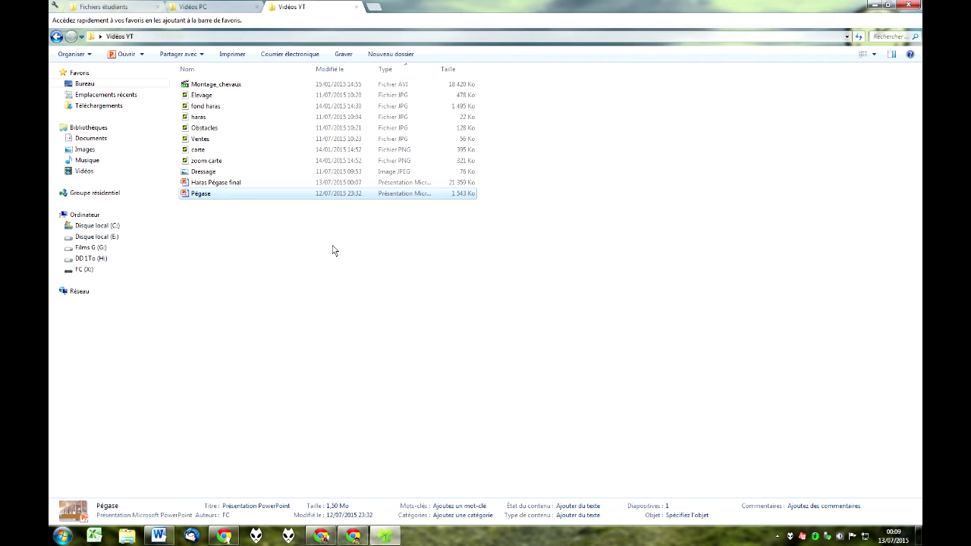
pyautogui.doubleClick(243, 195)
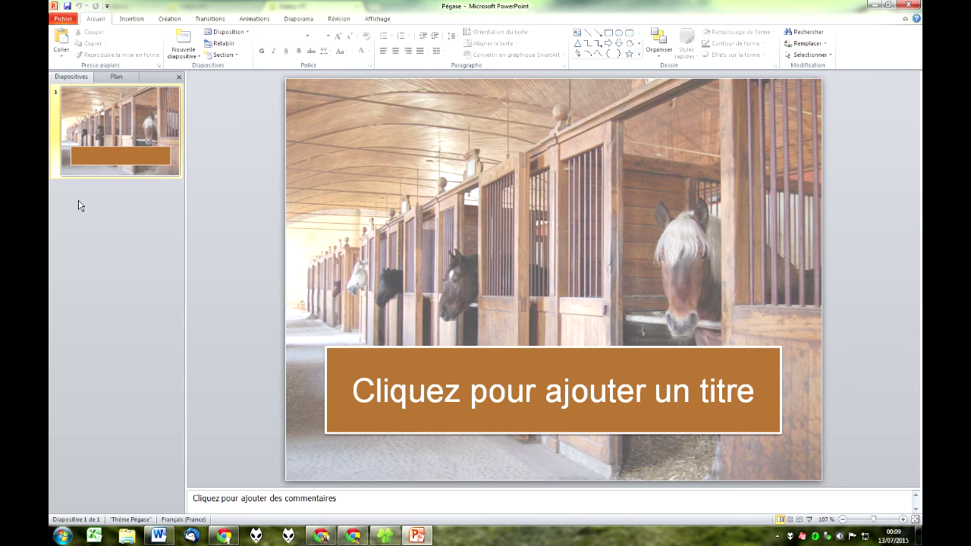
# Switch the Pégase file to slide master view from the Affichage tab
pyautogui.click(84, 203)
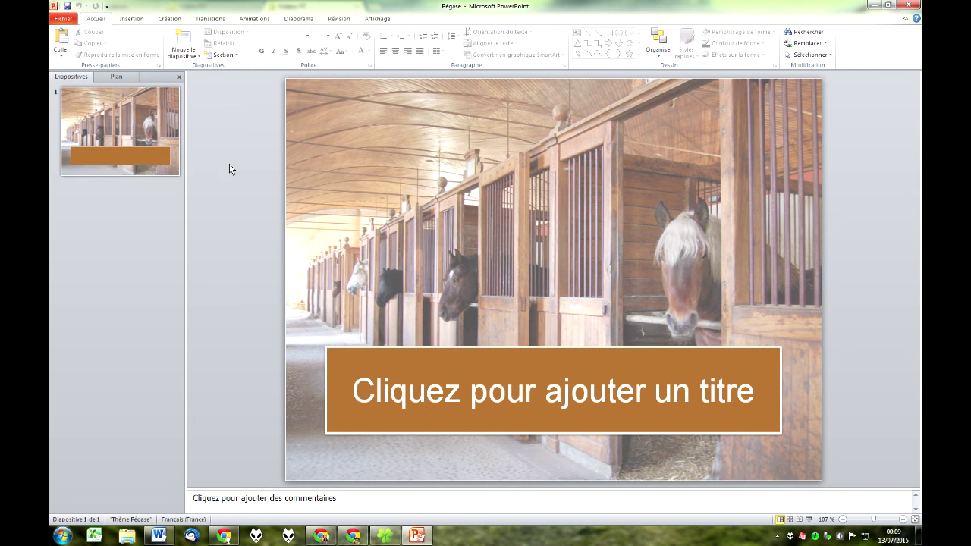
pyautogui.click(384, 22)
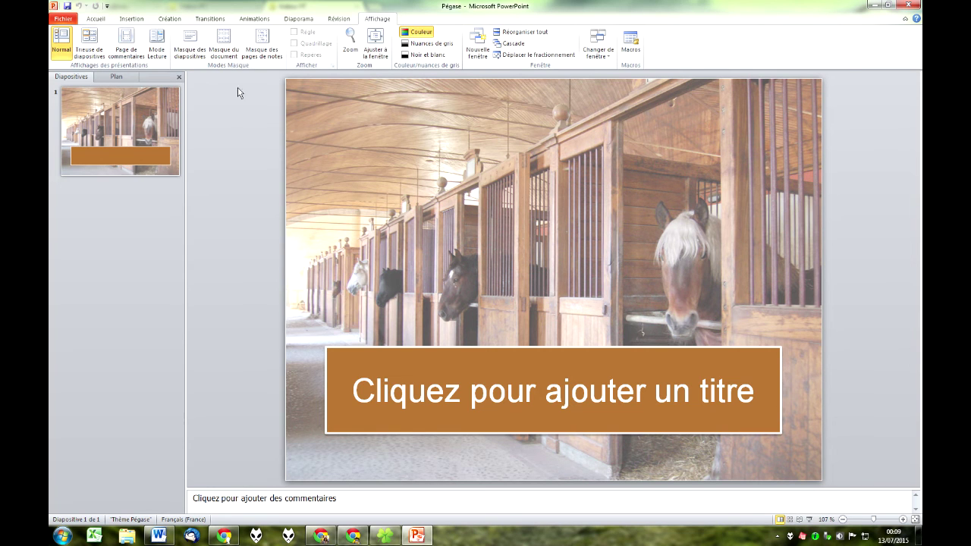
pyautogui.click(194, 49)
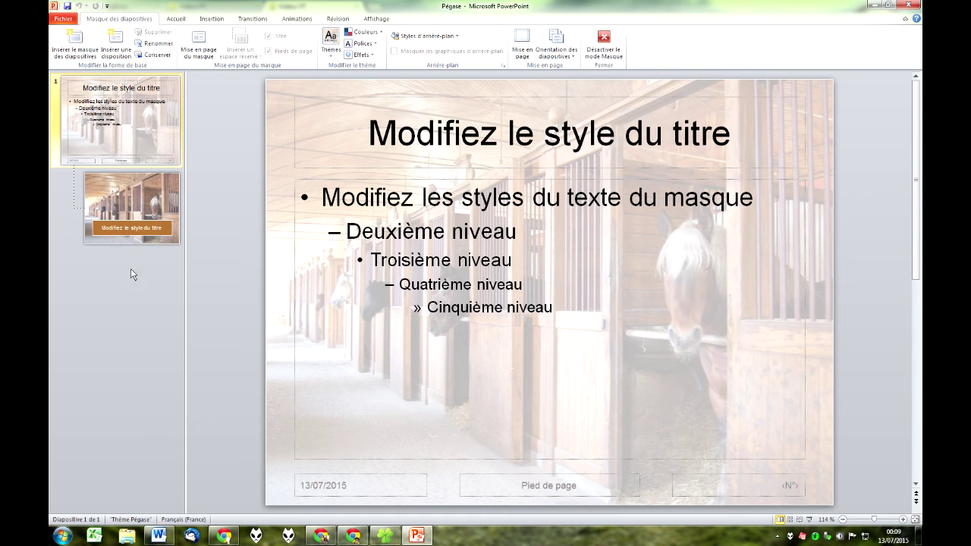
# Insert a new layout after the title layout, with Titre and Pieds de page turned off
pyautogui.click(167, 192)
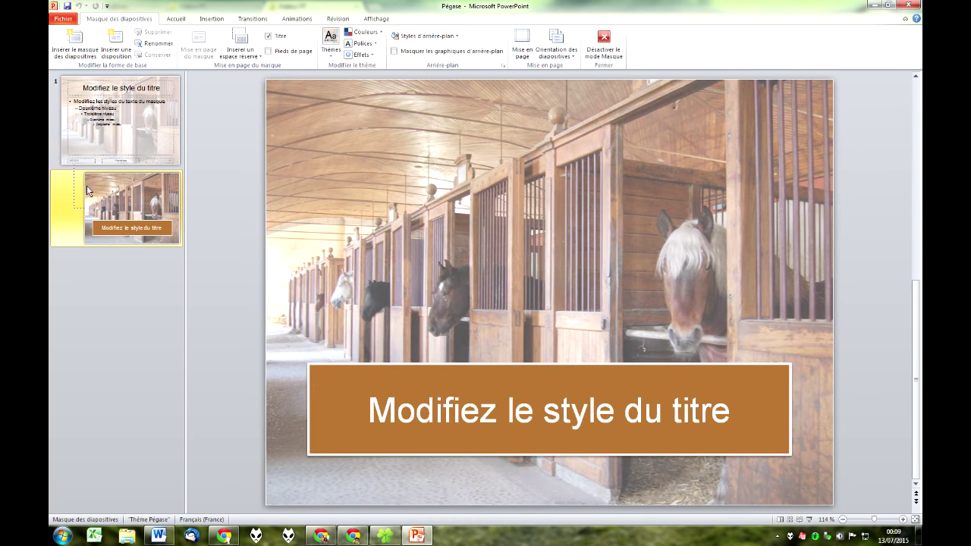
pyautogui.click(143, 272)
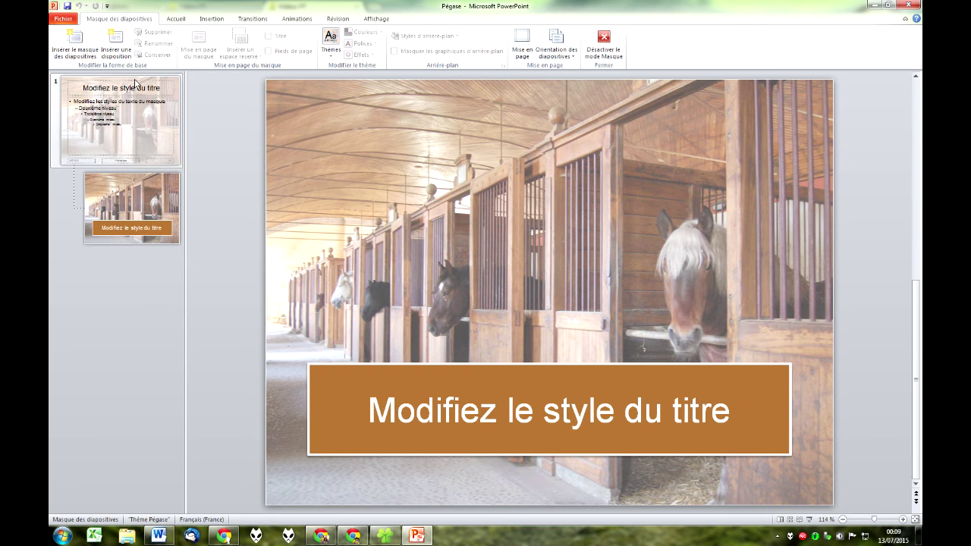
pyautogui.click(116, 43)
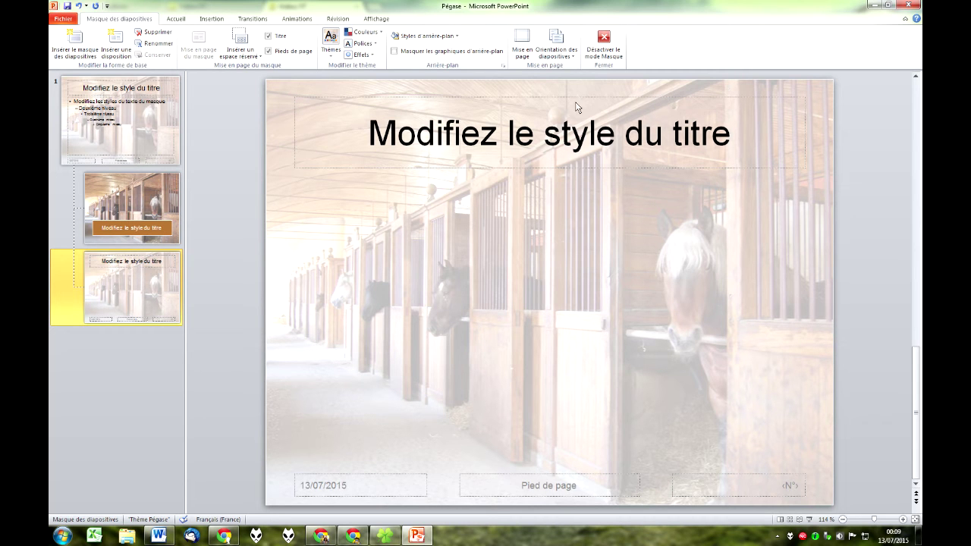
pyautogui.click(269, 37)
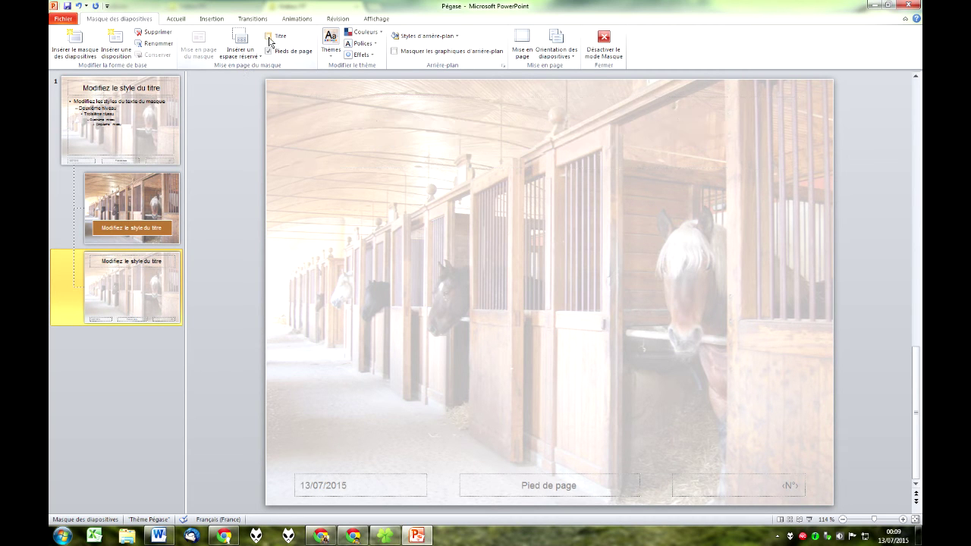
pyautogui.click(268, 51)
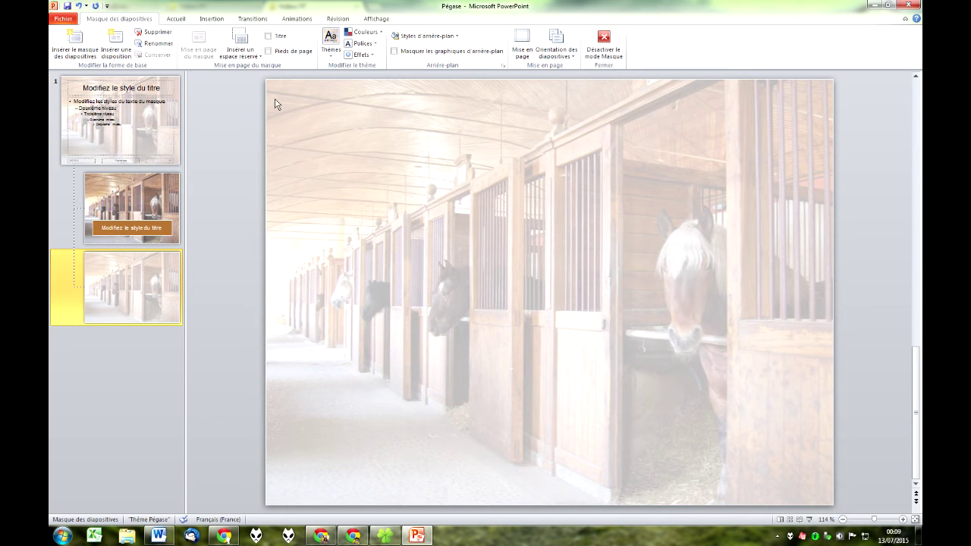
pyautogui.click(261, 57)
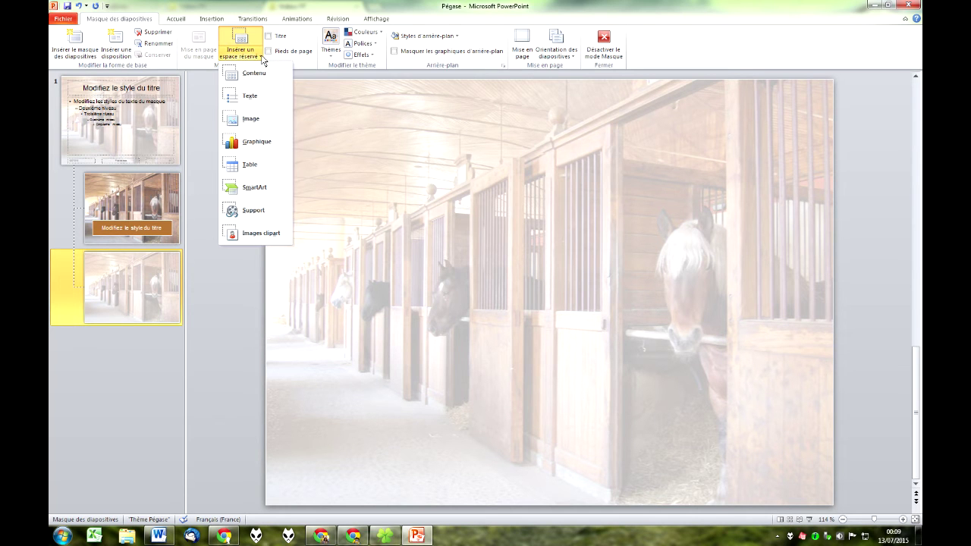
# Draw a Texte placeholder across the upper right and an Image placeholder just below it
pyautogui.click(249, 96)
pyautogui.moveTo(376, 110)
pyautogui.mouseDown()
pyautogui.moveTo(809, 367)
pyautogui.moveTo(803, 333)
pyautogui.mouseUp()
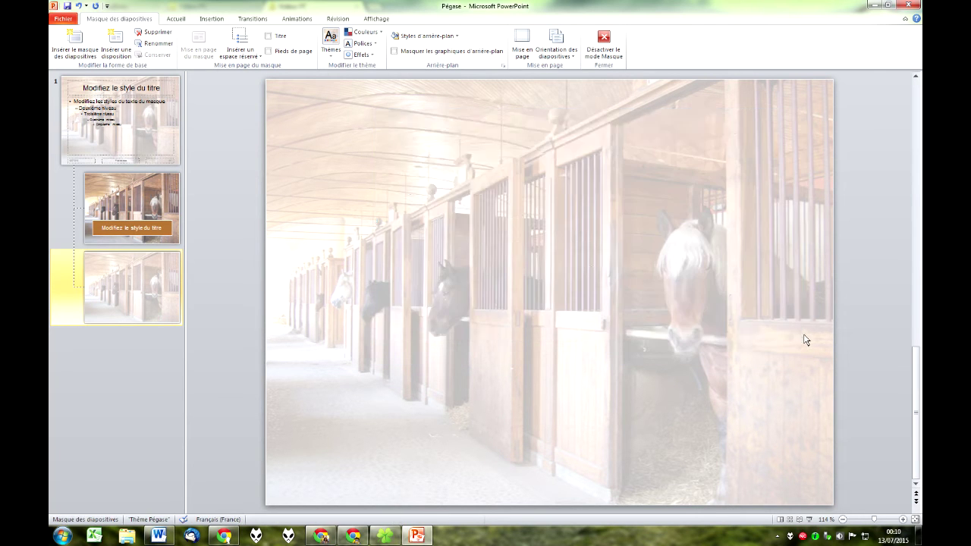
pyautogui.click(258, 58)
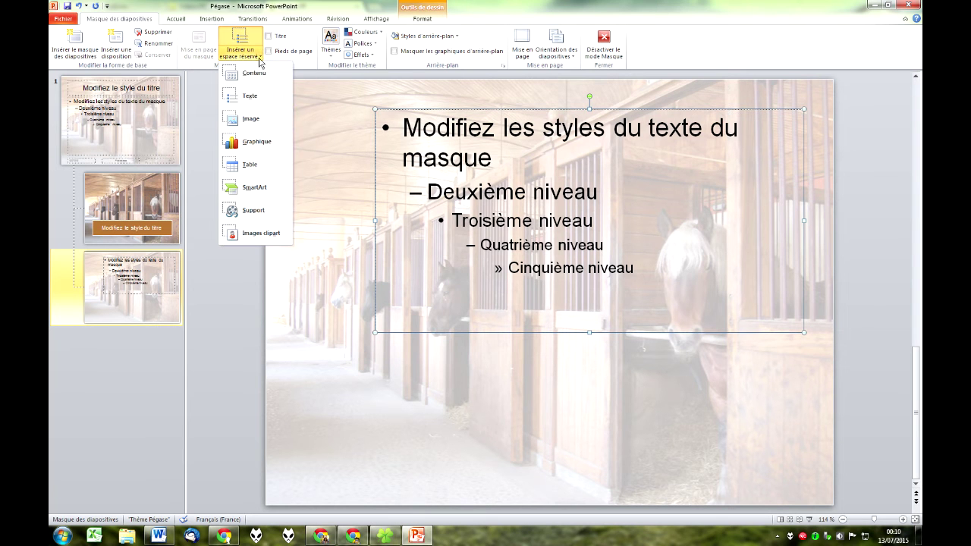
pyautogui.click(249, 120)
pyautogui.moveTo(447, 341); pyautogui.dragTo(729, 498)
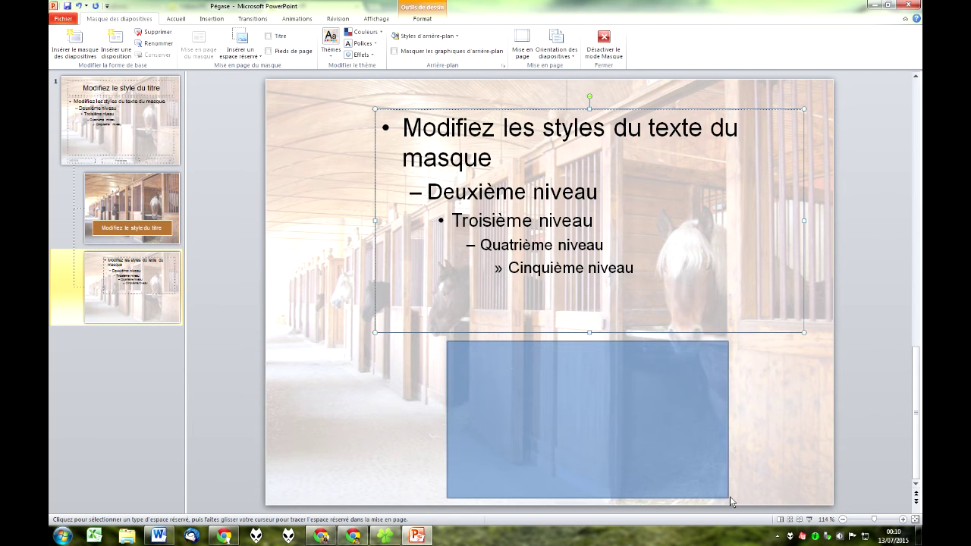
pyautogui.moveTo(730, 496); pyautogui.dragTo(729, 497)
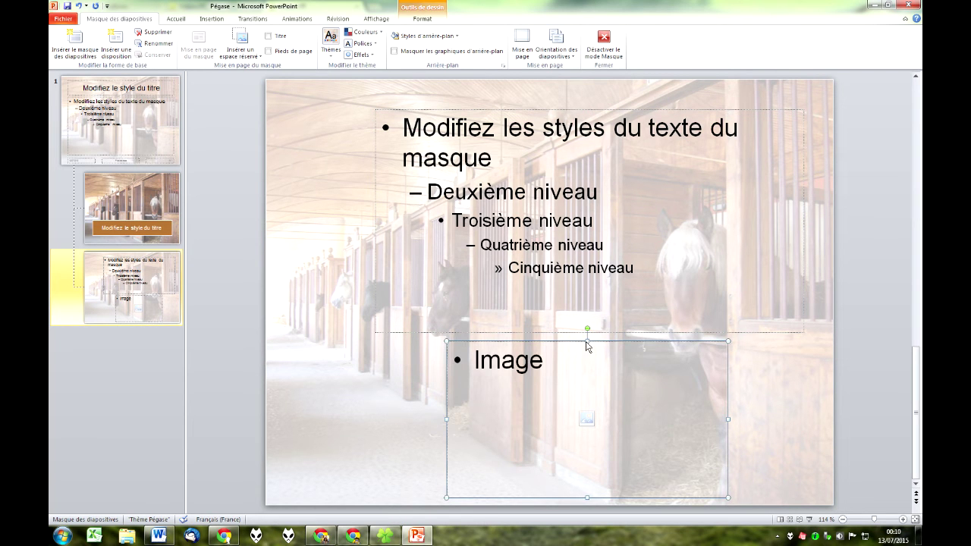
pyautogui.moveTo(586, 346); pyautogui.dragTo(586, 345)
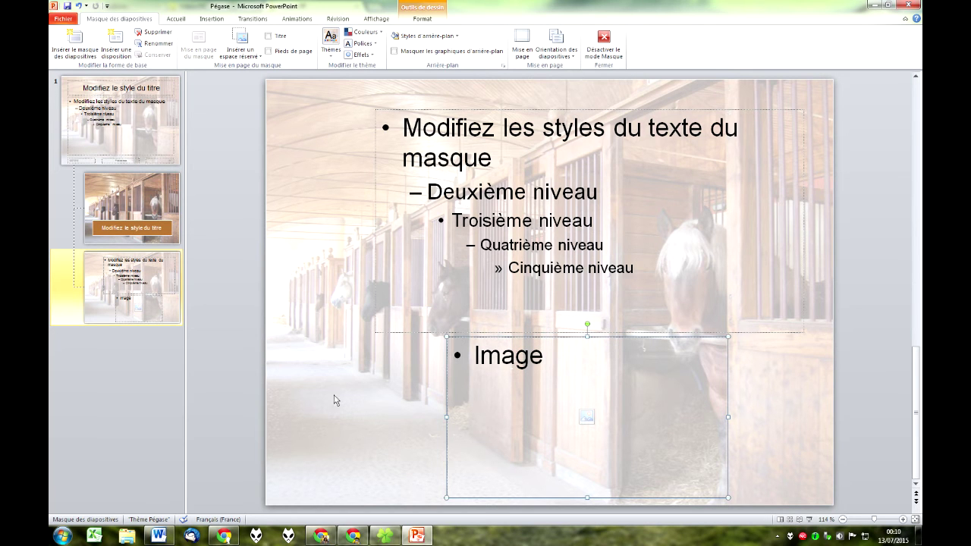
pyautogui.click(304, 177)
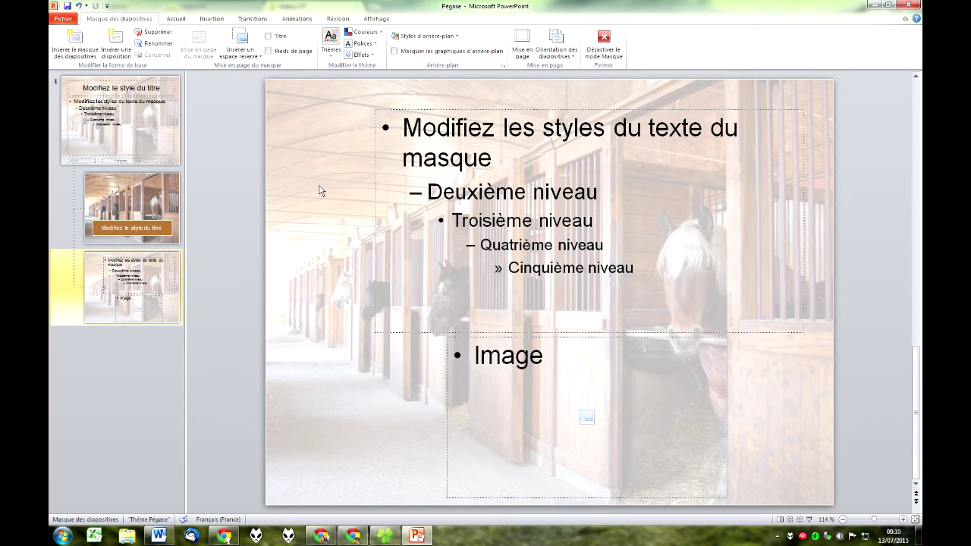
# Draw a small text box in the layout's top-left corner reading 'Présentation'
pyautogui.click(211, 19)
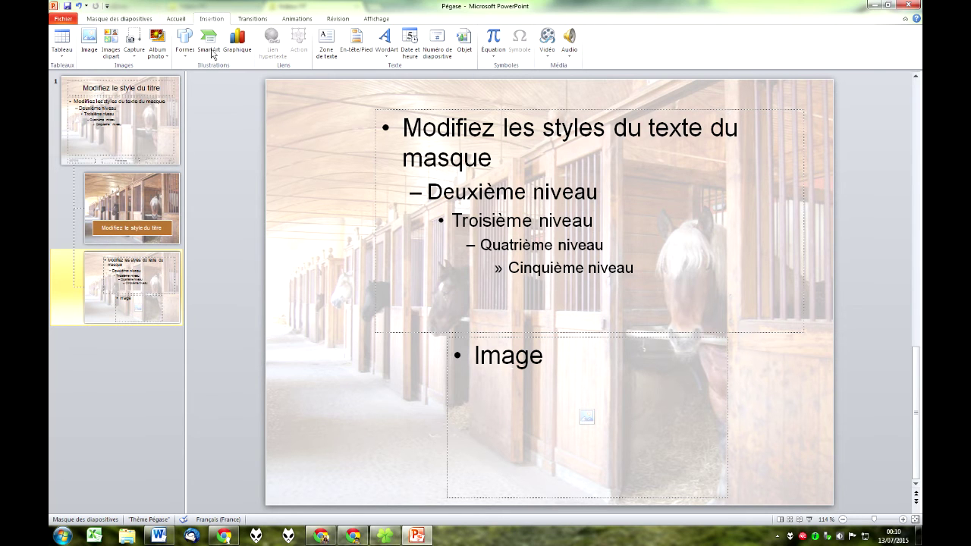
pyautogui.click(326, 42)
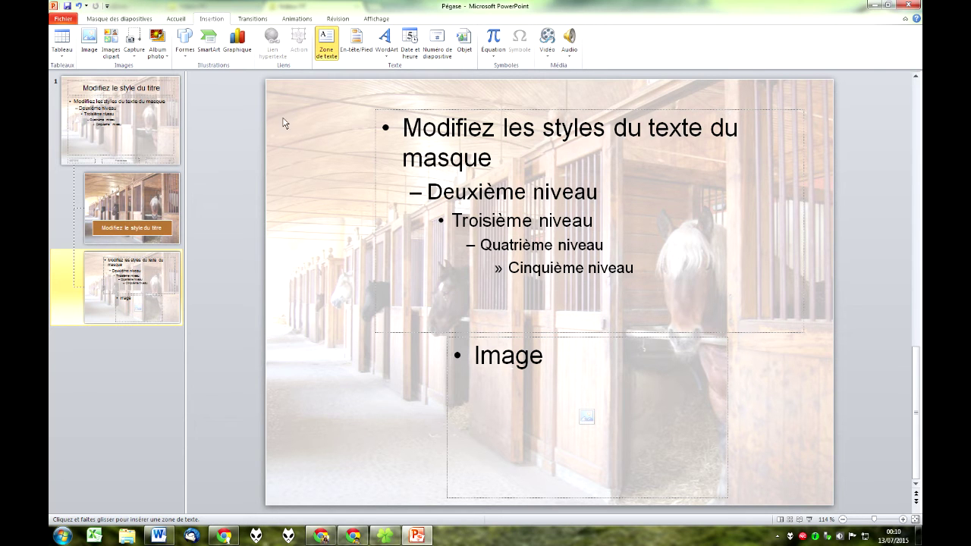
pyautogui.moveTo(273, 114); pyautogui.dragTo(368, 145)
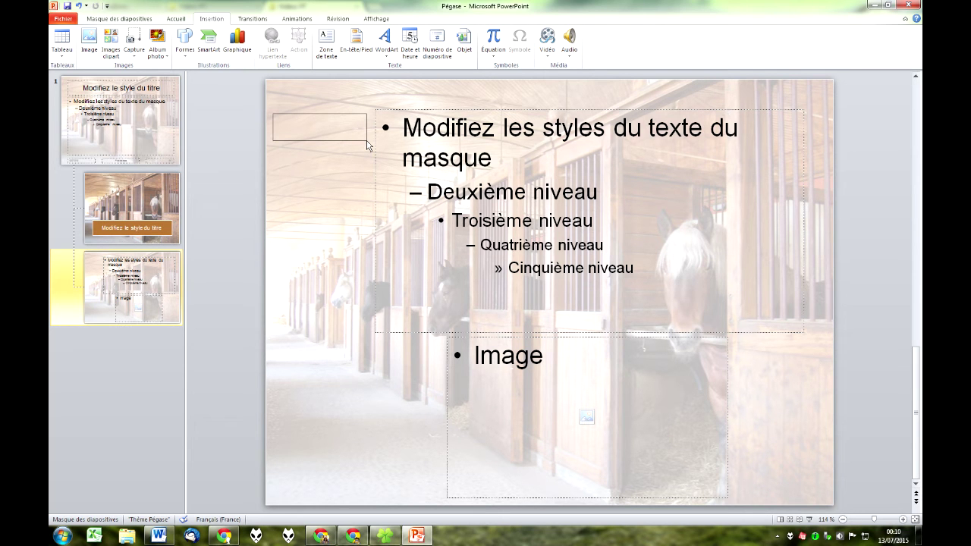
pyautogui.moveTo(368, 145); pyautogui.dragTo(369, 141)
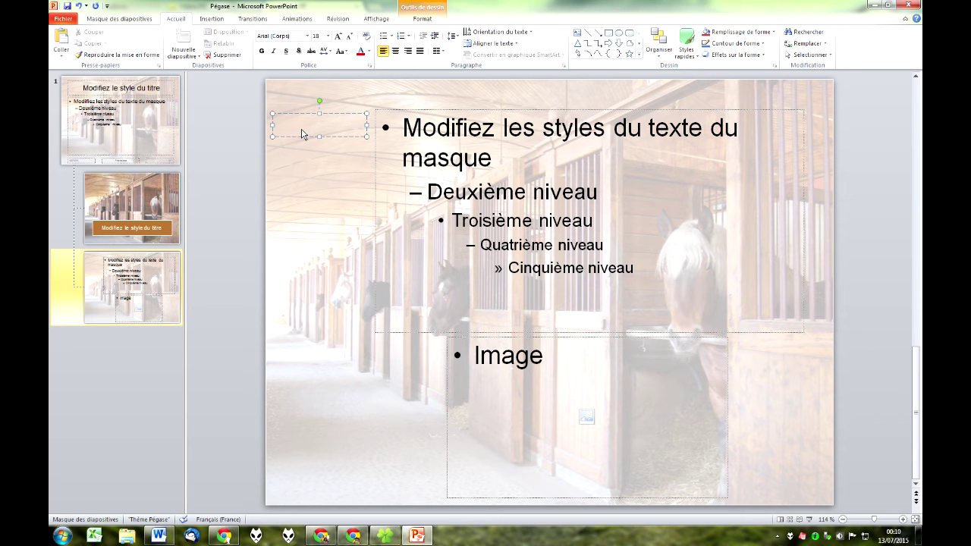
pyautogui.write('Présentation')
pyautogui.click(343, 114)
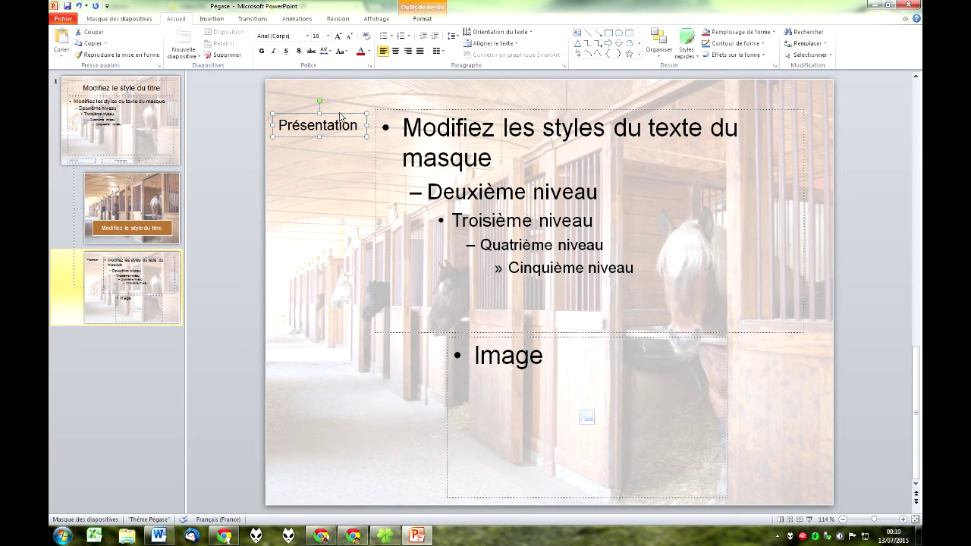
# Give the Présentation box the orange shape style with a Brun tanné fill
pyautogui.click(426, 21)
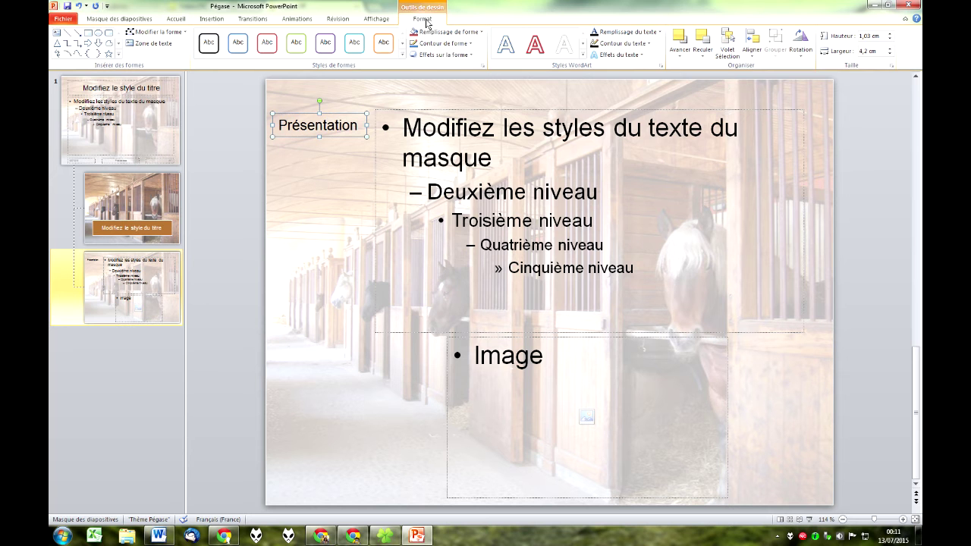
pyautogui.click(403, 55)
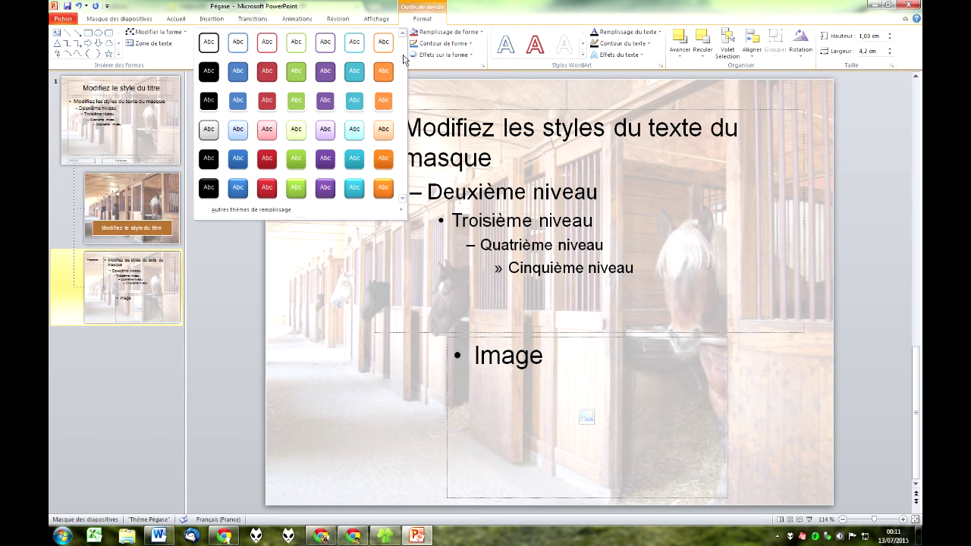
pyautogui.click(383, 104)
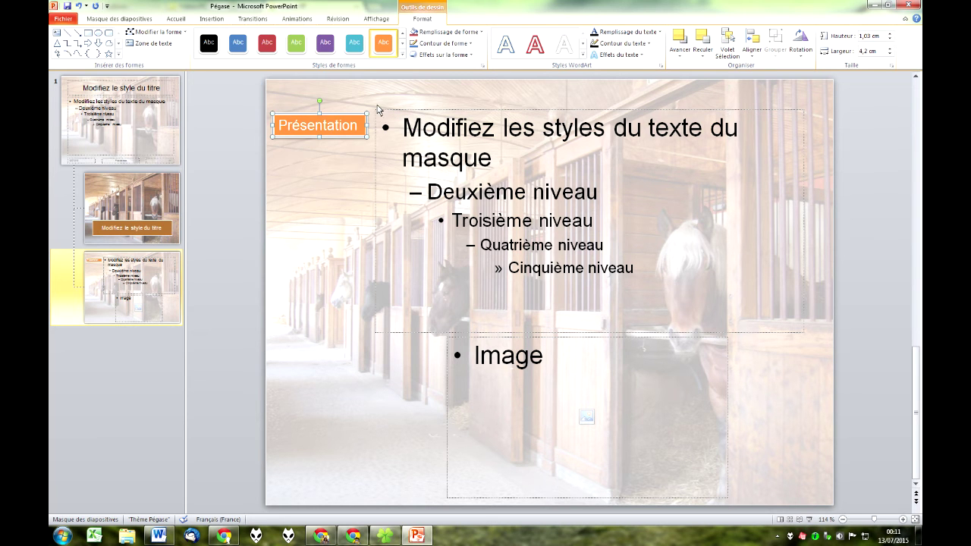
pyautogui.click(483, 33)
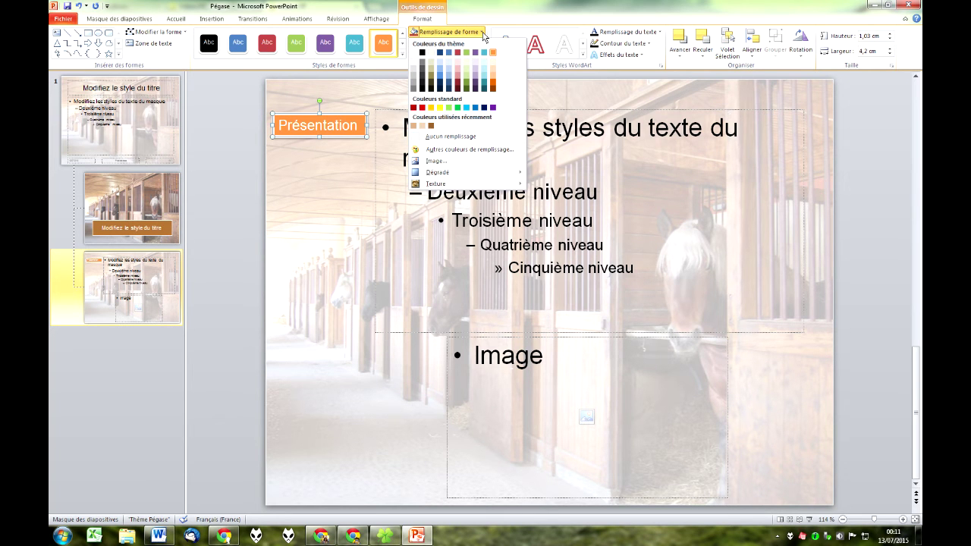
pyautogui.click(414, 130)
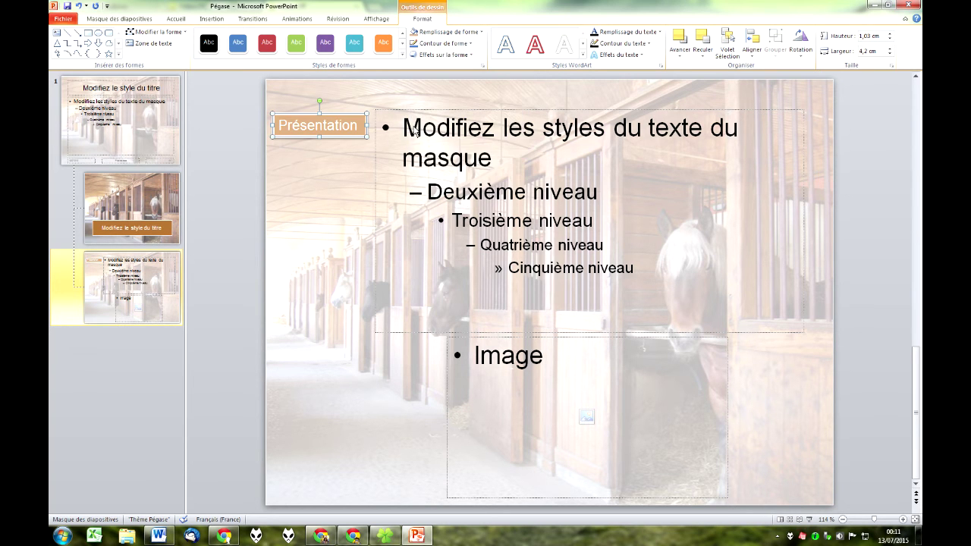
pyautogui.click(337, 149)
pyautogui.click(332, 129)
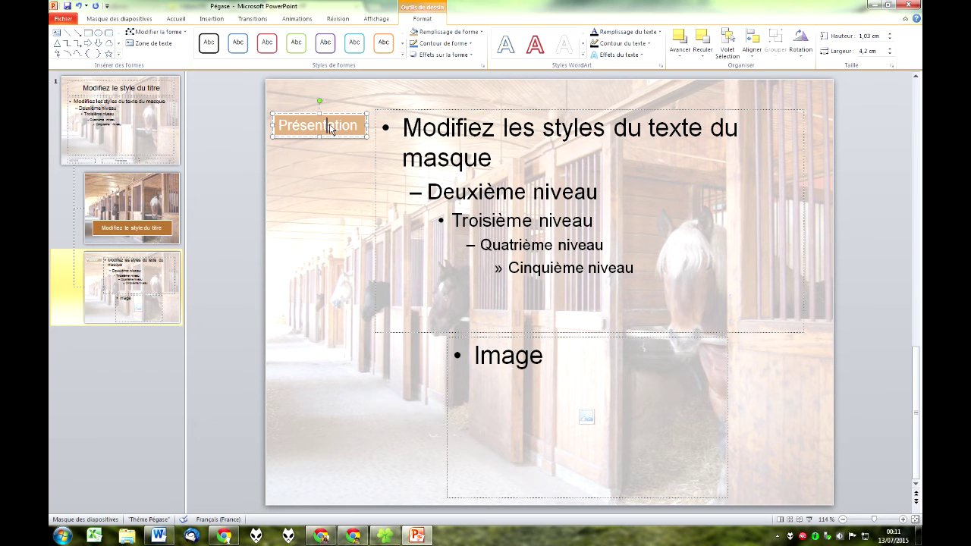
# Reduce the Présentation text to 16 pt and paste a duplicate of the box
pyautogui.click(176, 19)
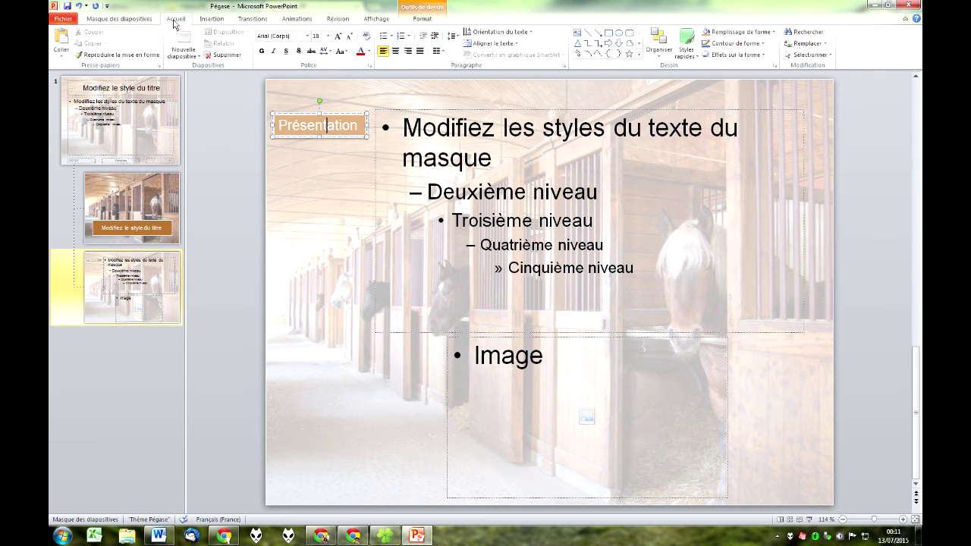
pyautogui.click(349, 36)
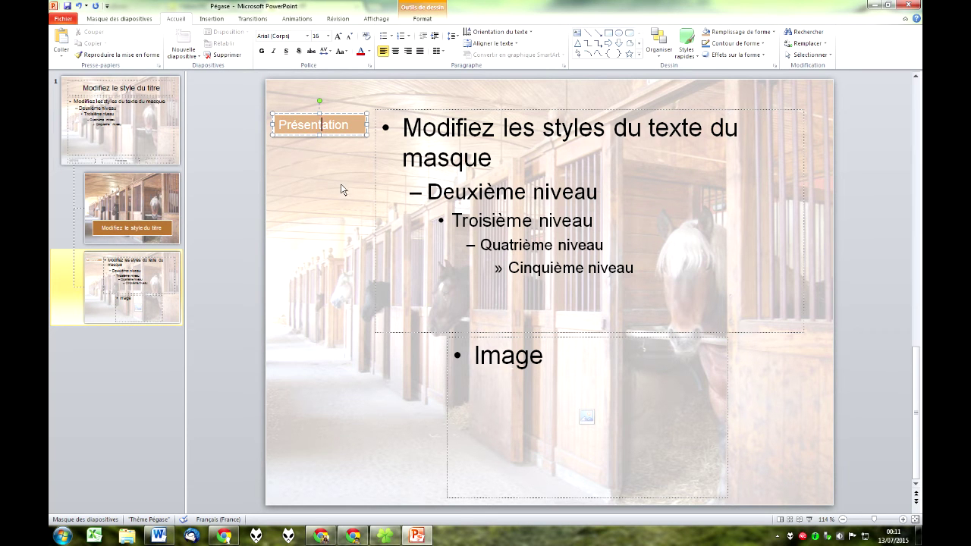
pyautogui.click(328, 154)
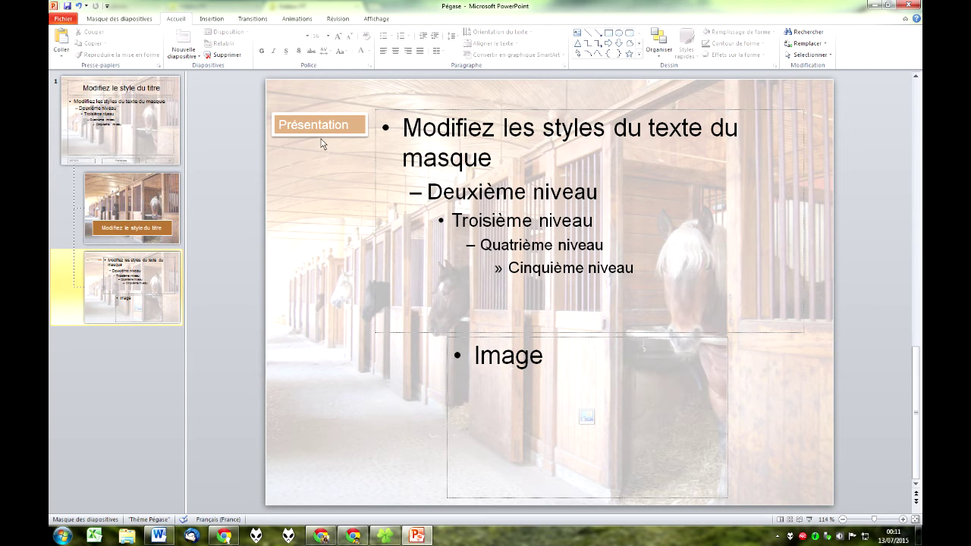
pyautogui.click(321, 136)
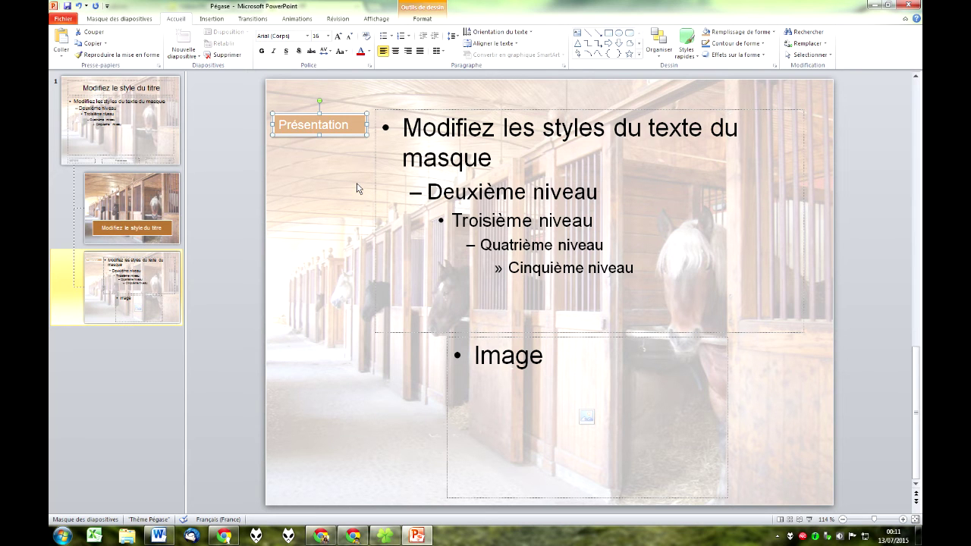
pyautogui.hotkey('ctrl', 'v')
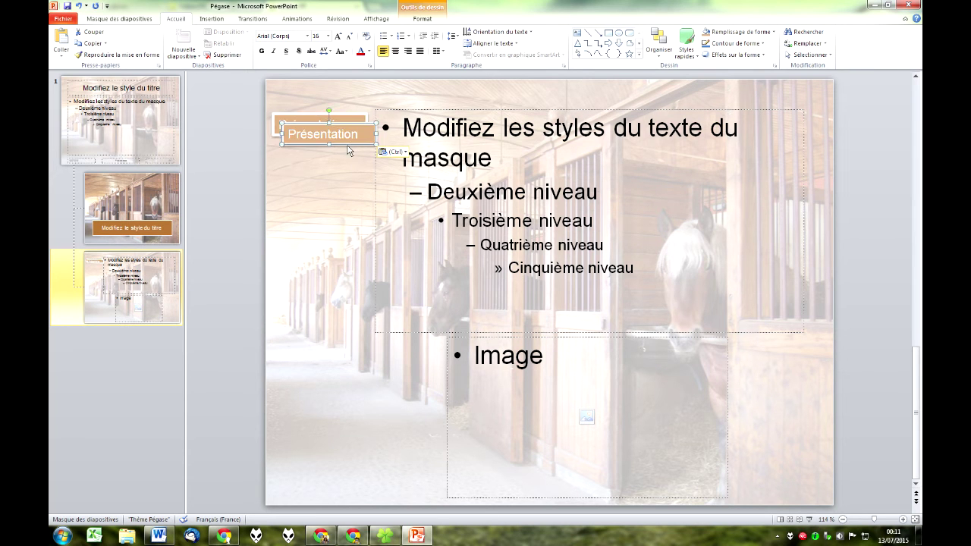
# Place the copy under the original, then copy the pair and paste it beneath, making four buttons
pyautogui.moveTo(336, 160); pyautogui.dragTo(339, 171)
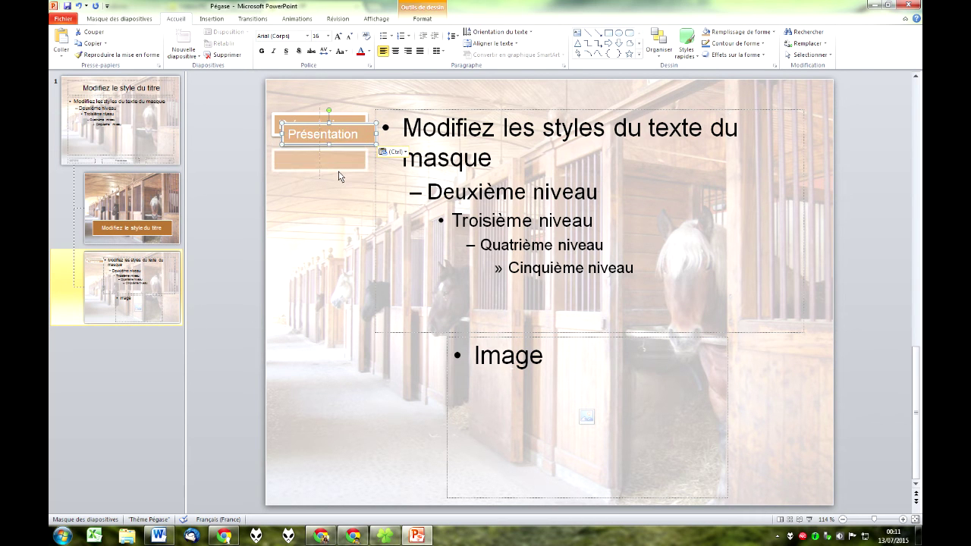
pyautogui.click(334, 212)
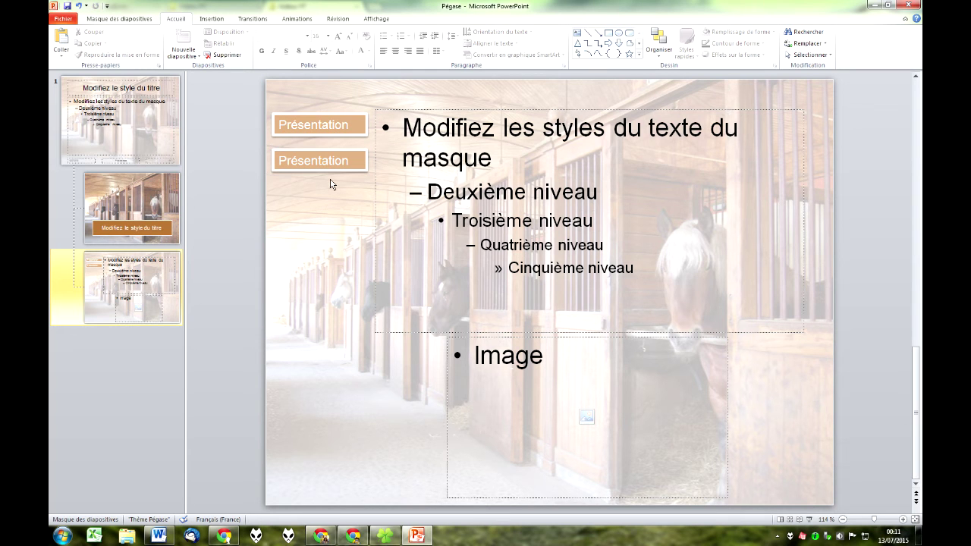
pyautogui.moveTo(261, 102); pyautogui.dragTo(377, 191)
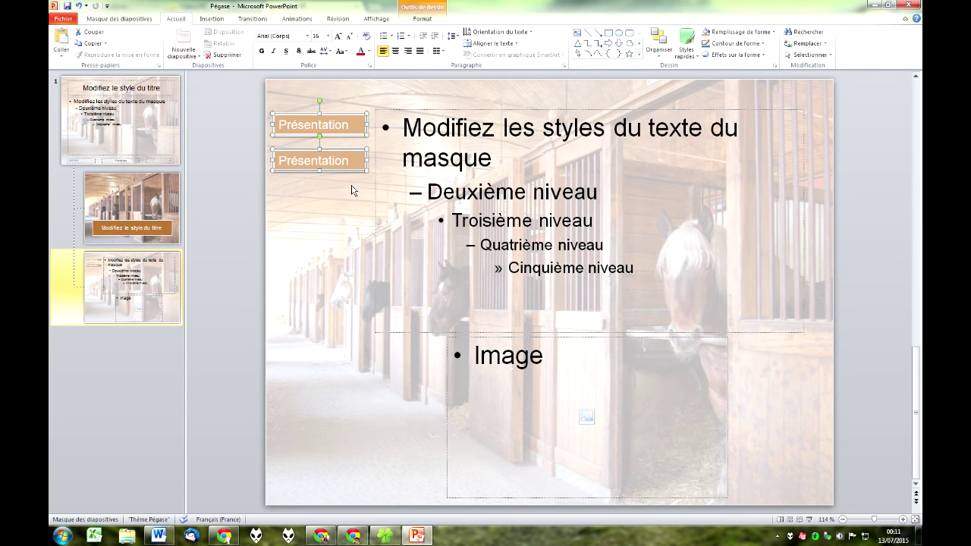
pyautogui.hotkey('ctrl', 'c')
pyautogui.hotkey('ctrl', 'v')
pyautogui.moveTo(317, 186); pyautogui.dragTo(309, 248)
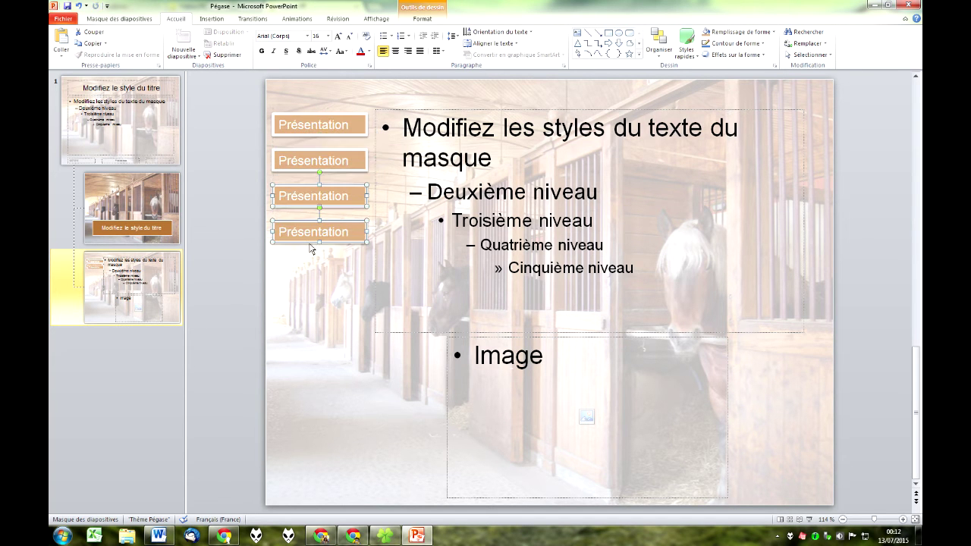
pyautogui.click(340, 269)
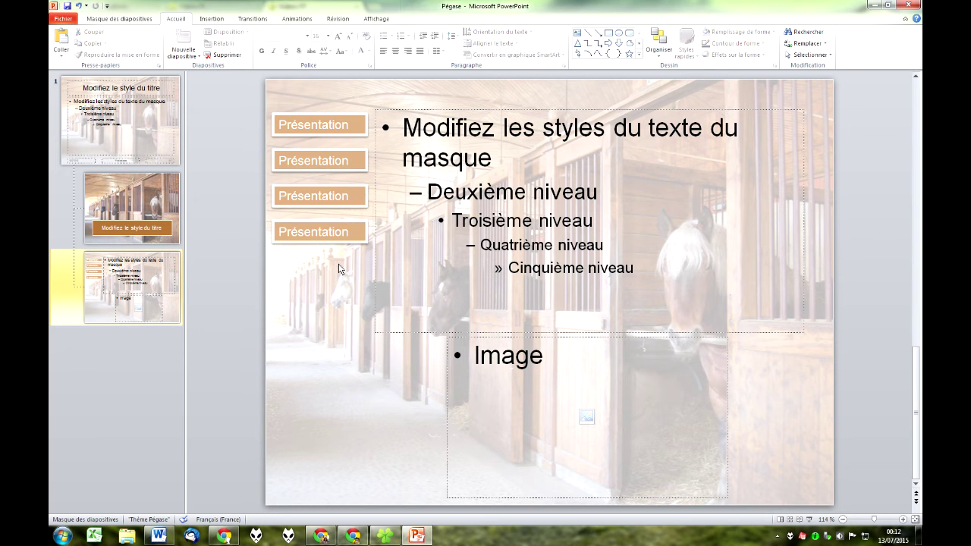
# Paste another pair at the bottom to complete a column of six buttons
pyautogui.hotkey('ctrl', 'v')
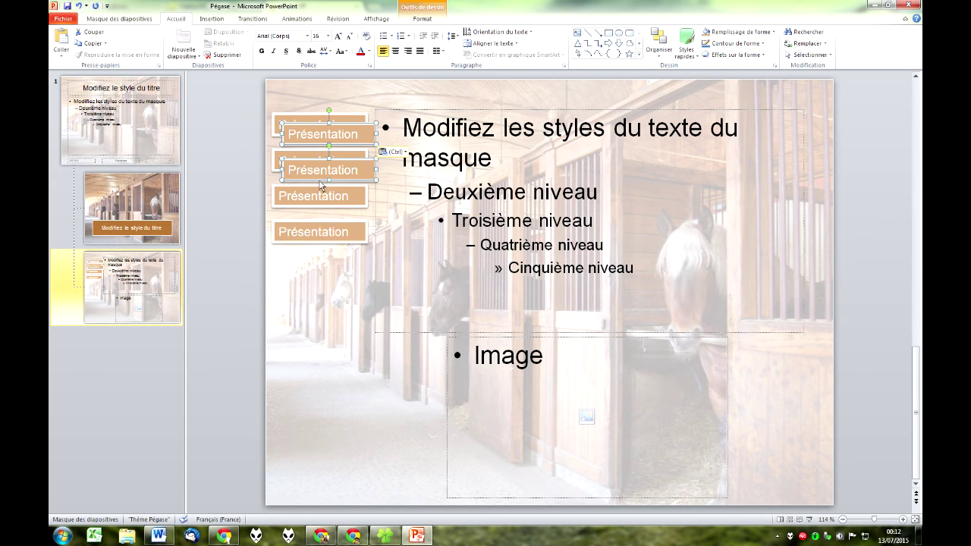
pyautogui.moveTo(319, 199); pyautogui.dragTo(310, 322)
pyautogui.click(325, 363)
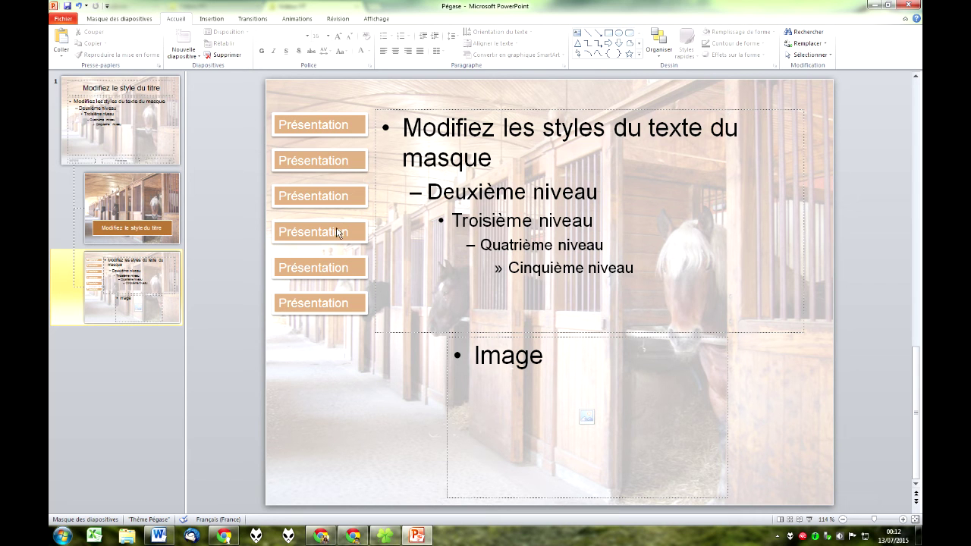
# Rename buttons two to six Elevage, Dressage, Obstacles, Ventes and Nous situer
pyautogui.doubleClick(326, 161)
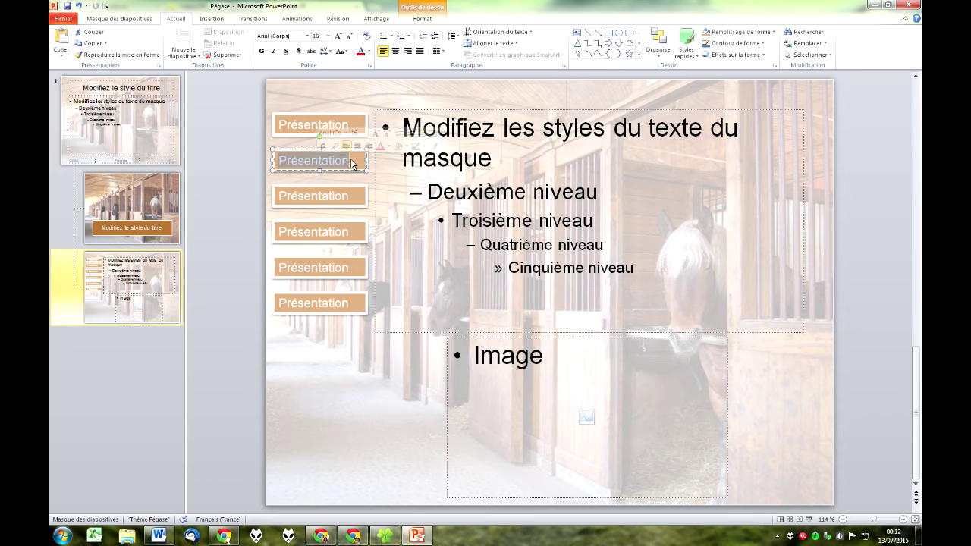
pyautogui.write('Elevage')
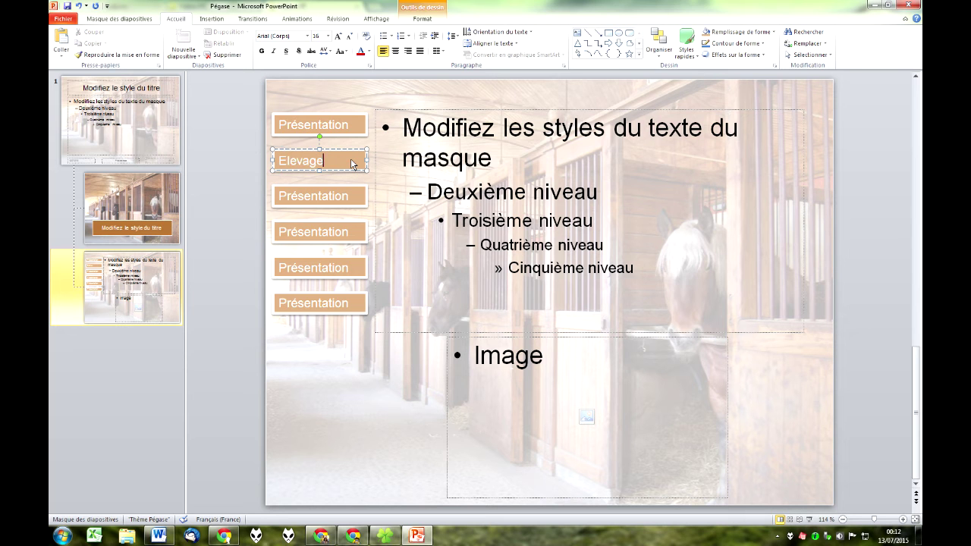
pyautogui.doubleClick(320, 198)
pyautogui.write('Dressa')
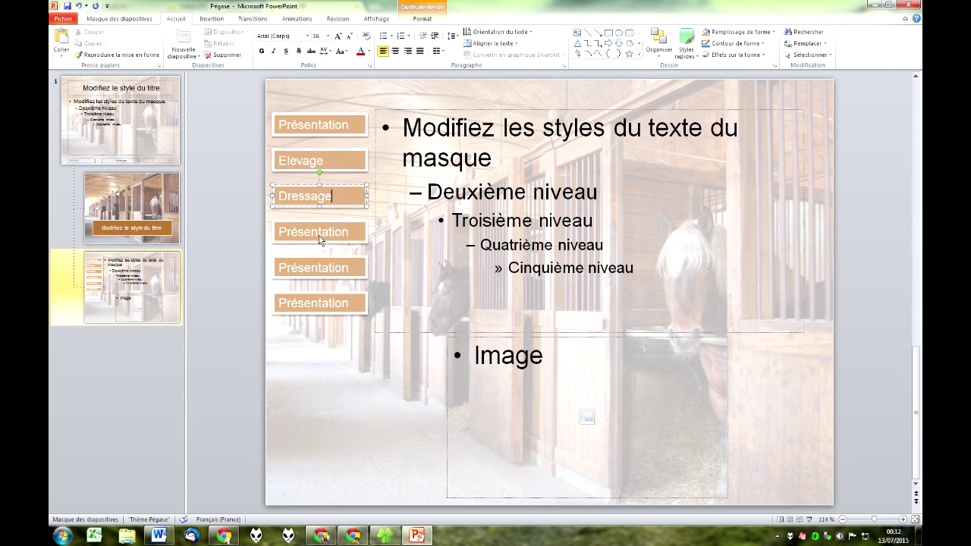
pyautogui.doubleClick(321, 236)
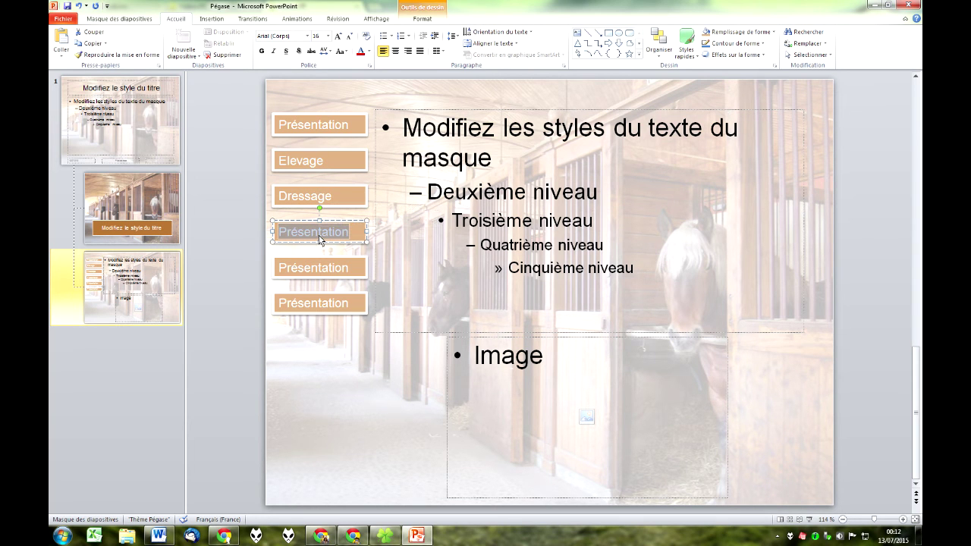
pyautogui.write('Obstacles')
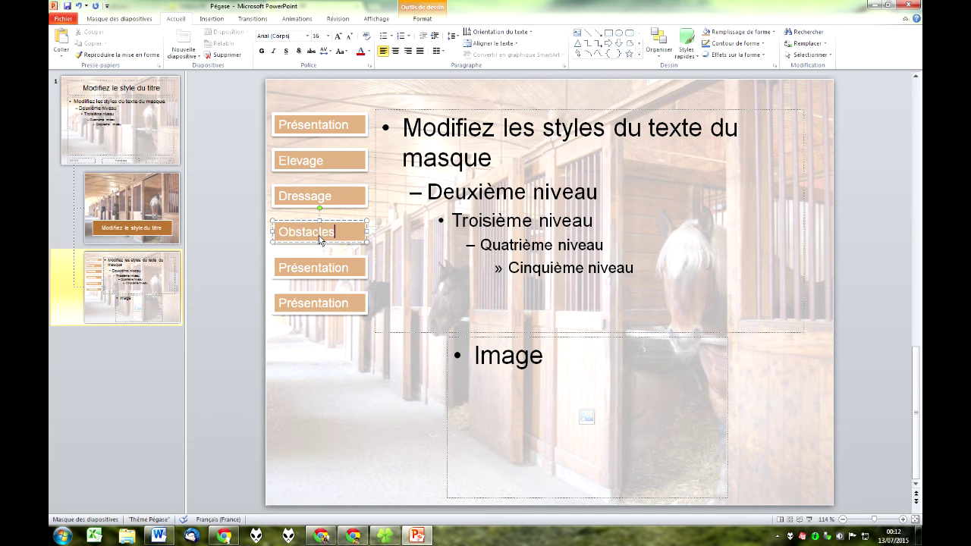
pyautogui.doubleClick(307, 271)
pyautogui.write('Ventes')
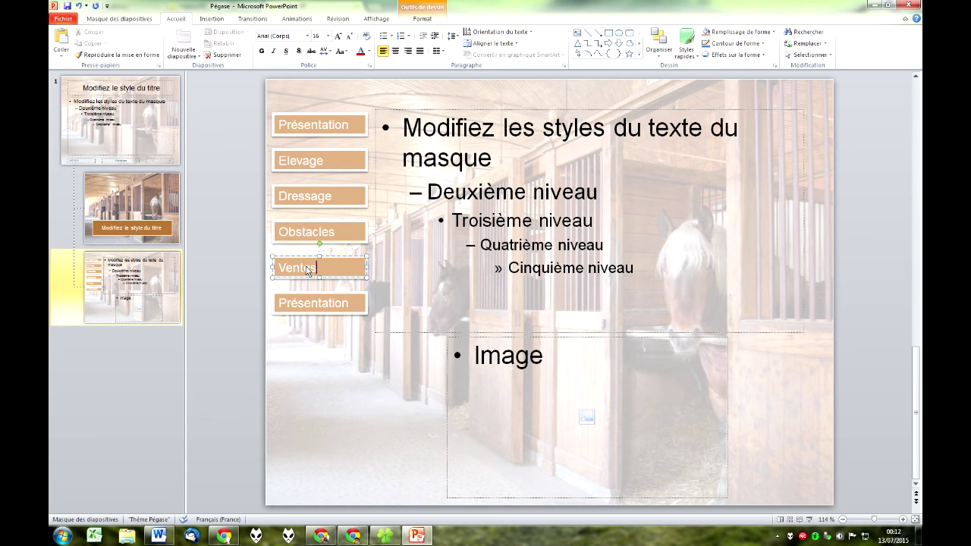
pyautogui.doubleClick(312, 307)
pyautogui.write('N')
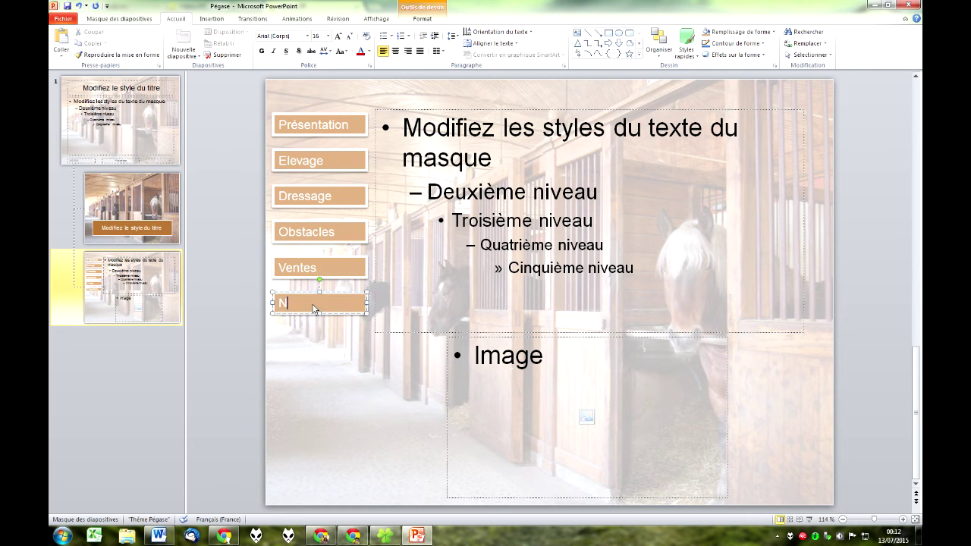
pyautogui.write('ous situer')
pyautogui.click(331, 360)
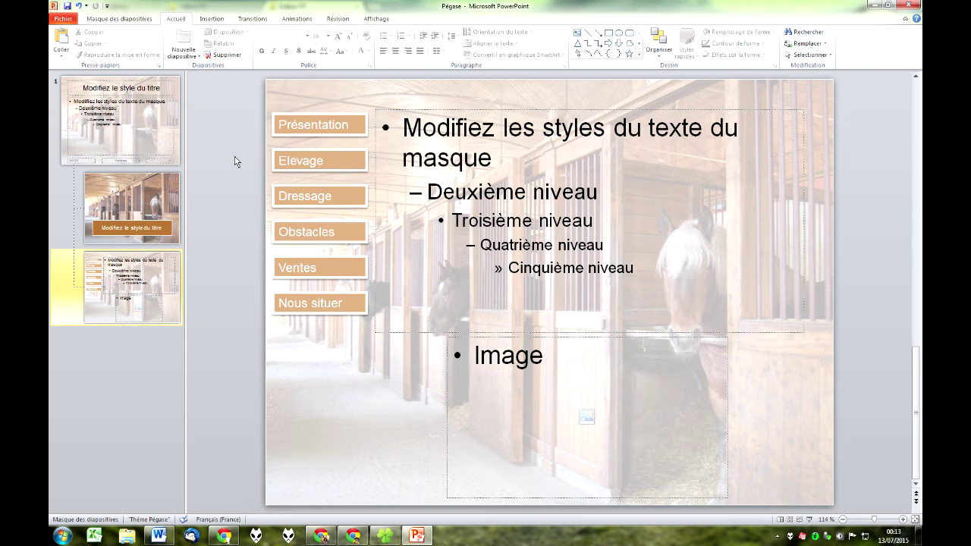
# Close master view and add a new slide using the custom button layout
pyautogui.click(123, 20)
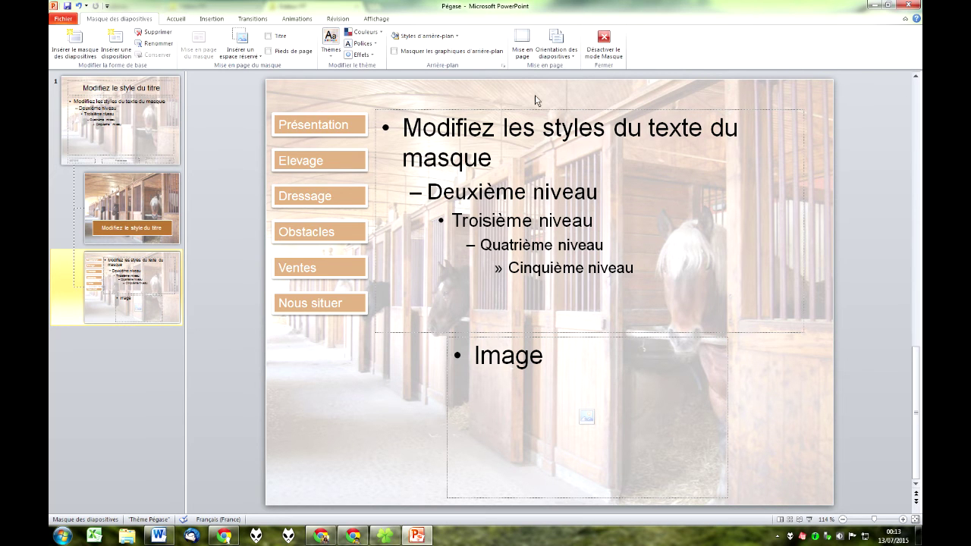
pyautogui.click(602, 50)
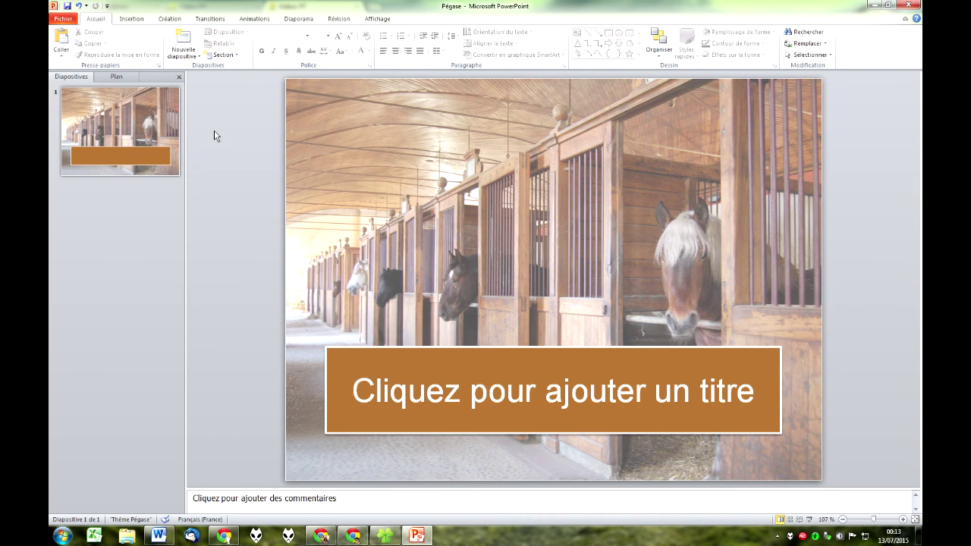
pyautogui.click(200, 57)
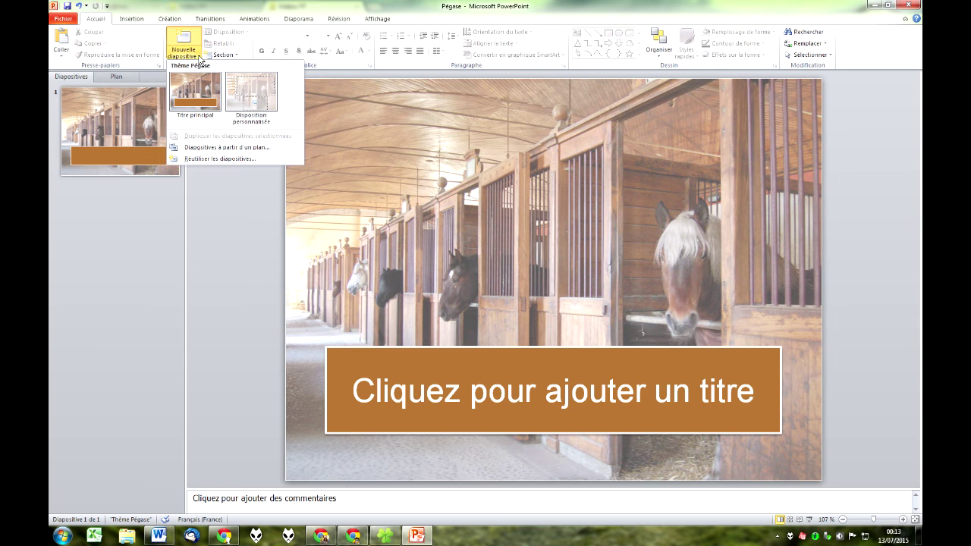
pyautogui.click(263, 95)
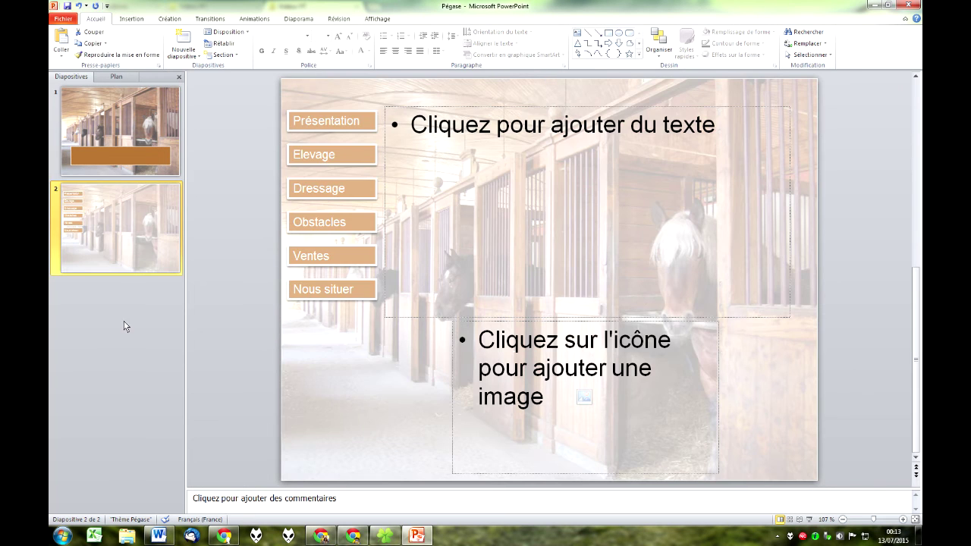
pyautogui.click(331, 126)
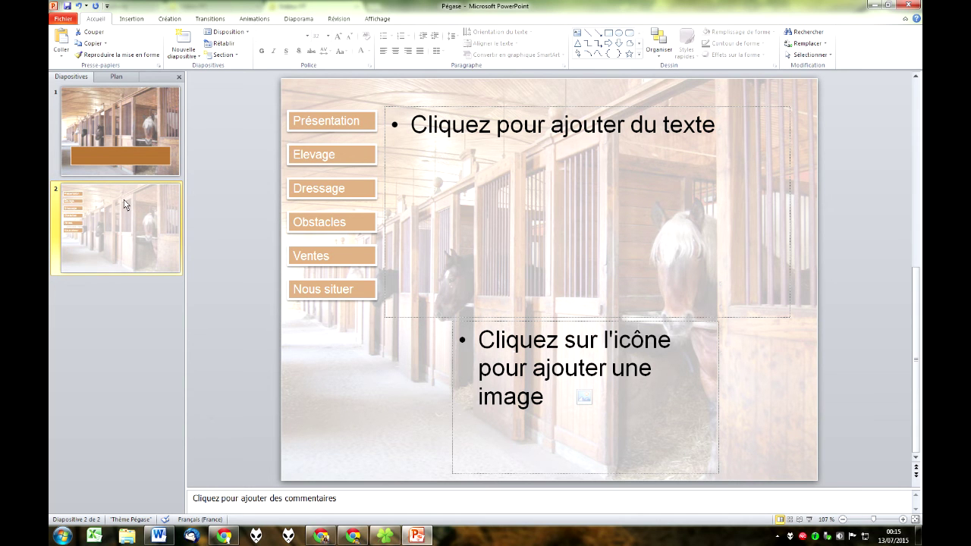
# Paste several copies of slide 2, then return to slide 2
pyautogui.click(146, 302)
pyautogui.hotkey('ctrl', 'v')
pyautogui.hotkey('ctrl', 'v')
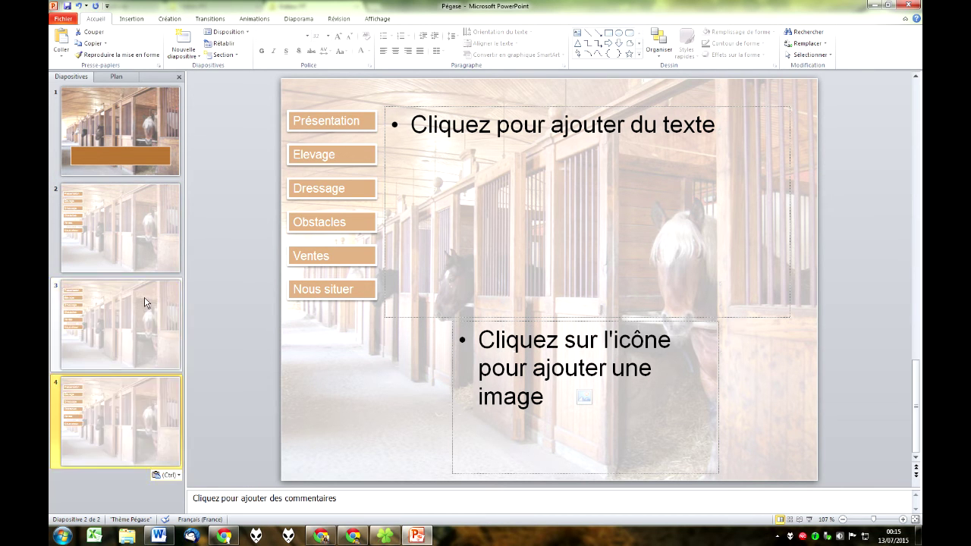
pyautogui.hotkey('ctrl', 'v')
pyautogui.hotkey('ctrl', 'v')
pyautogui.hotkey('ctrl', 'v')
pyautogui.hotkey('ctrl', 'v')
pyautogui.hotkey('ctrl', 'v')
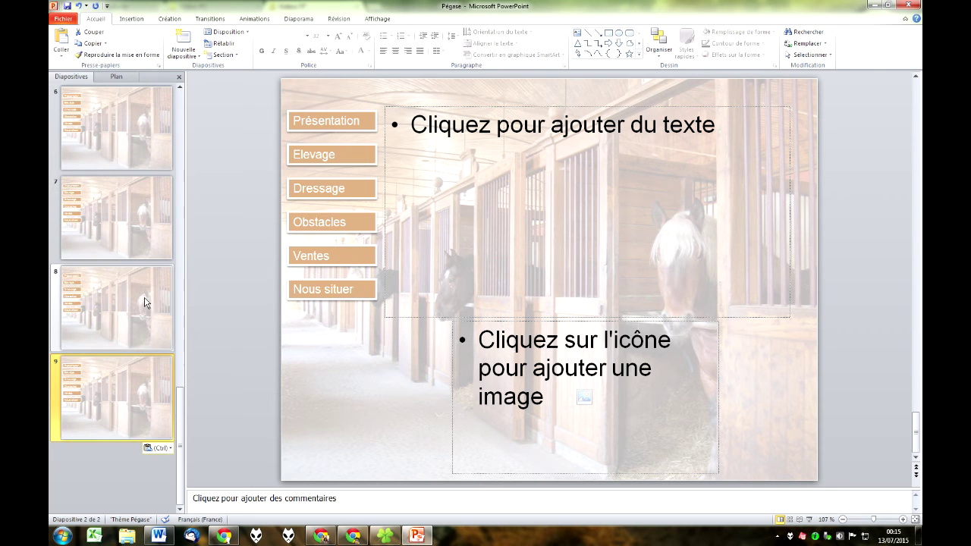
pyautogui.scroll(3, 147, 331)
pyautogui.scroll(2, 148, 332)
pyautogui.scroll(3, 148, 331)
pyautogui.click(140, 199)
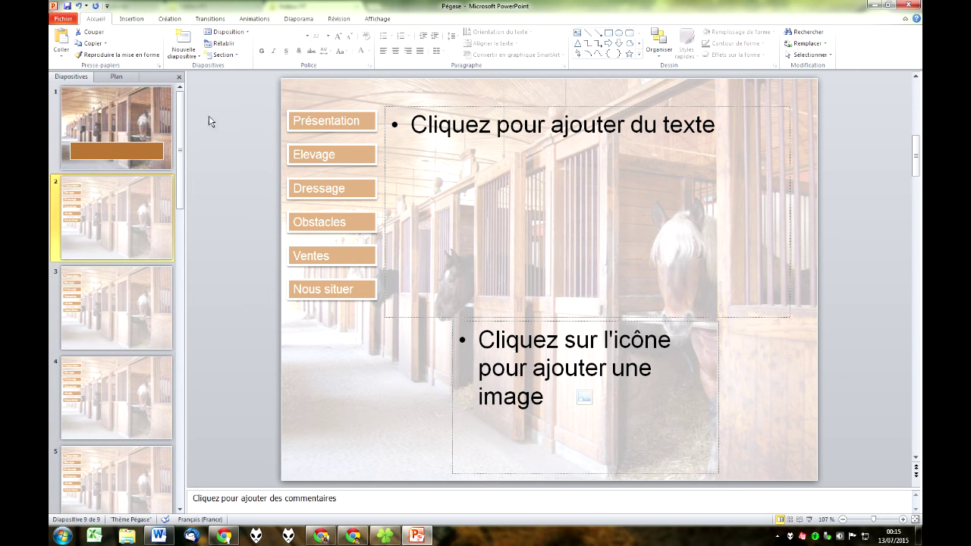
pyautogui.click(226, 31)
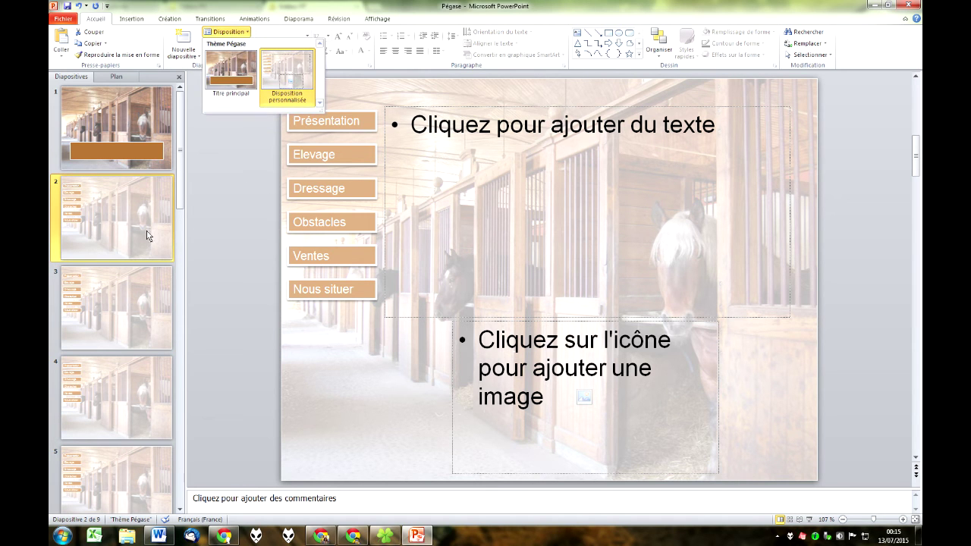
pyautogui.click(128, 207)
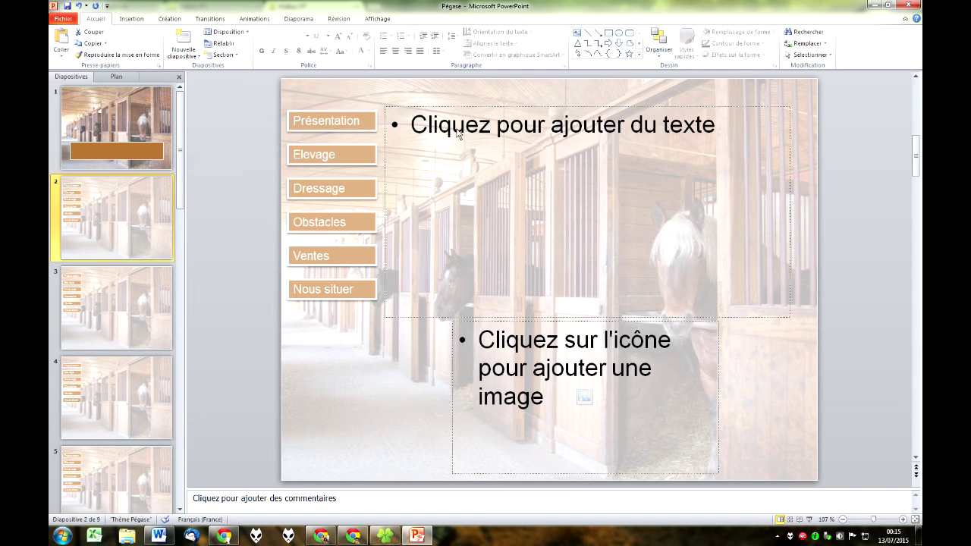
# On slide 2, type 'Texte P' and insert the haras photo
pyautogui.click(423, 129)
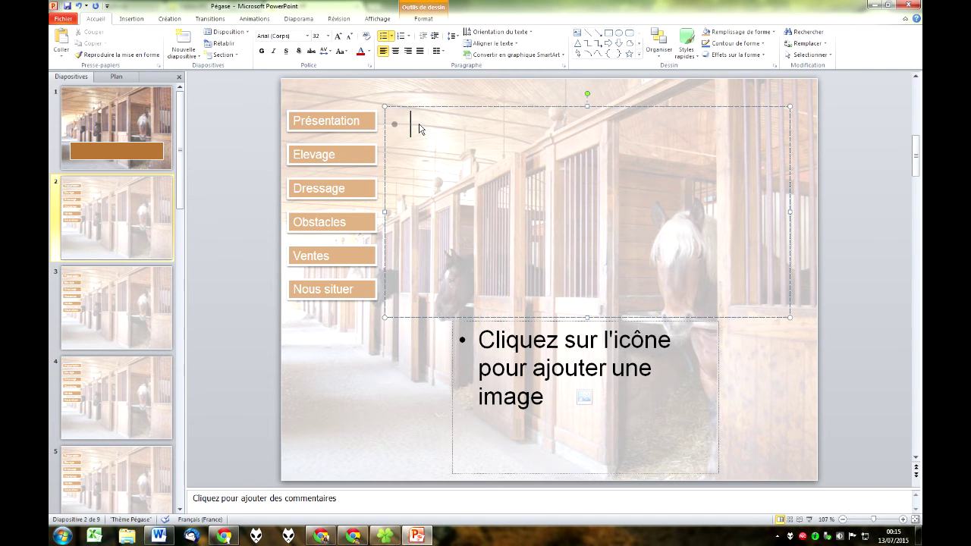
pyautogui.write('Texte ')
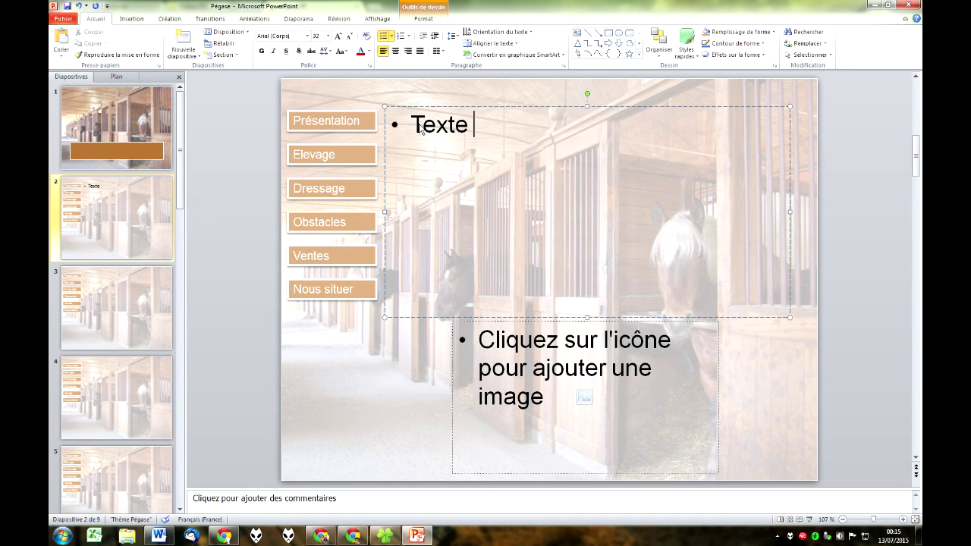
pyautogui.write('P')
pyautogui.click(585, 396)
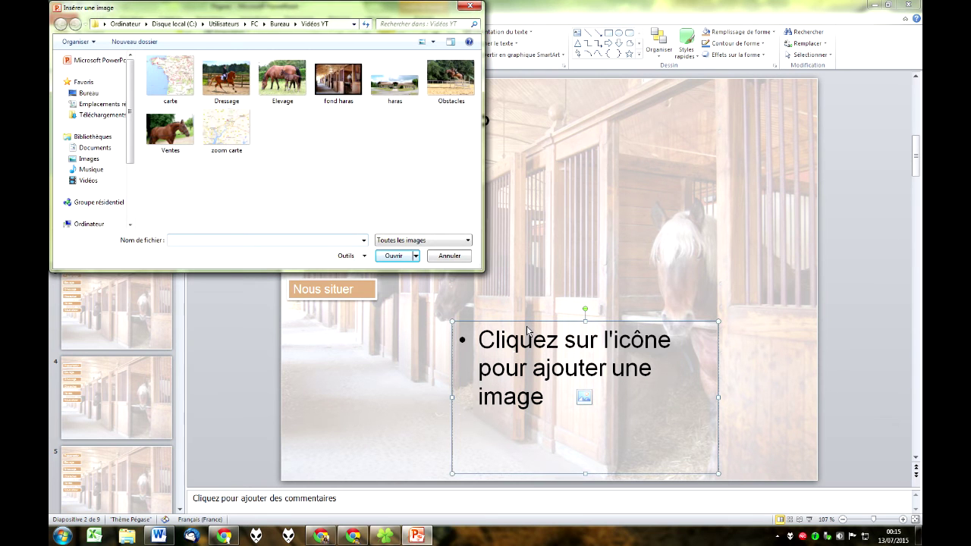
pyautogui.doubleClick(395, 82)
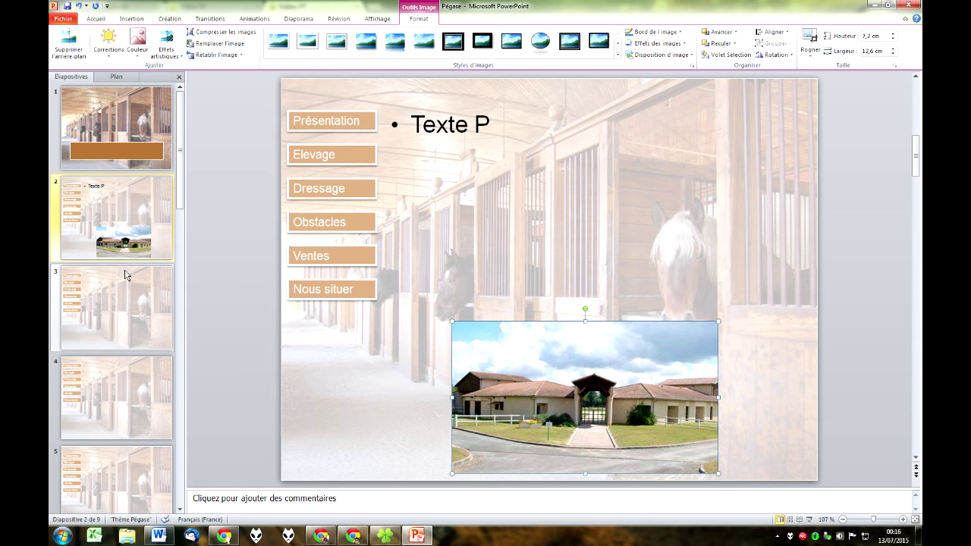
# On slide 3, delete the image placeholder, type 'Vidéo', and insert the Montage_chevaux video
pyautogui.click(127, 301)
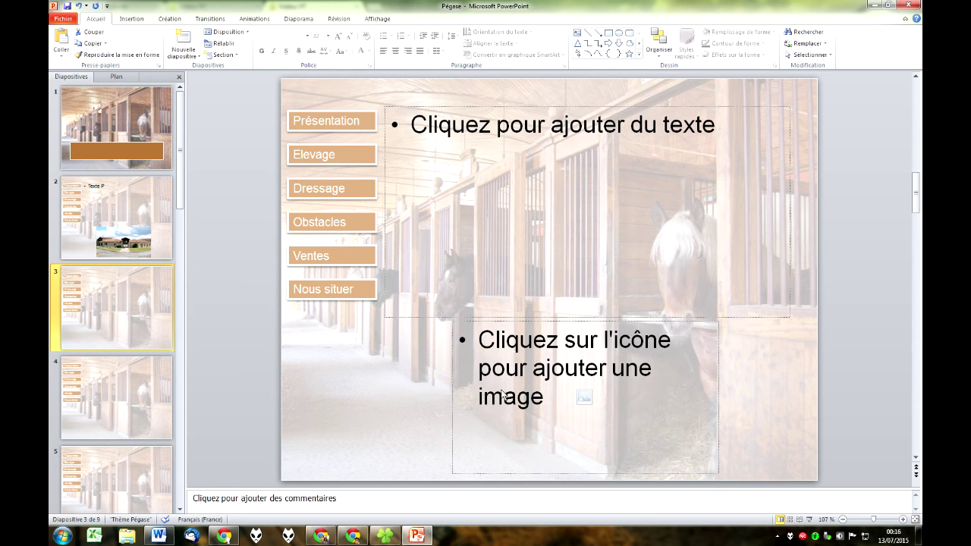
pyautogui.click(483, 323)
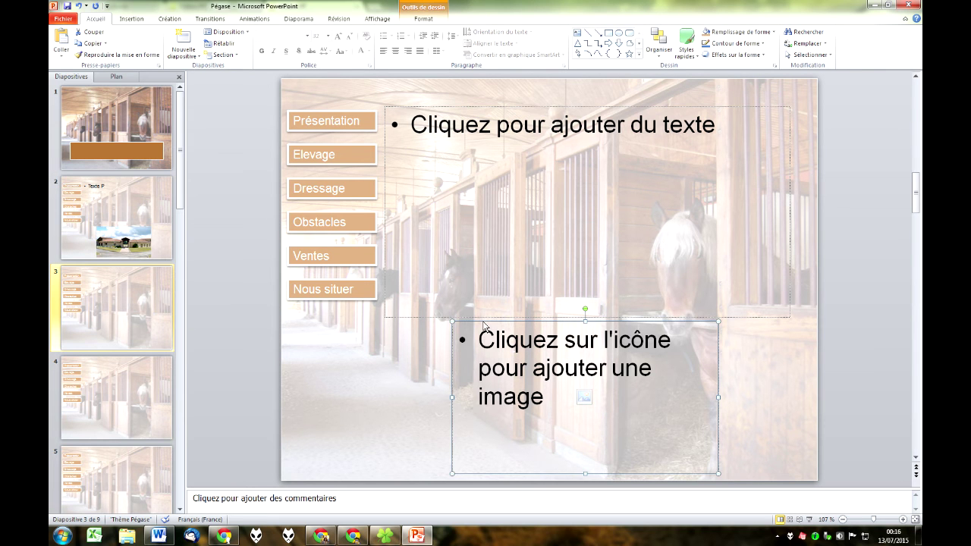
pyautogui.press('Delete')
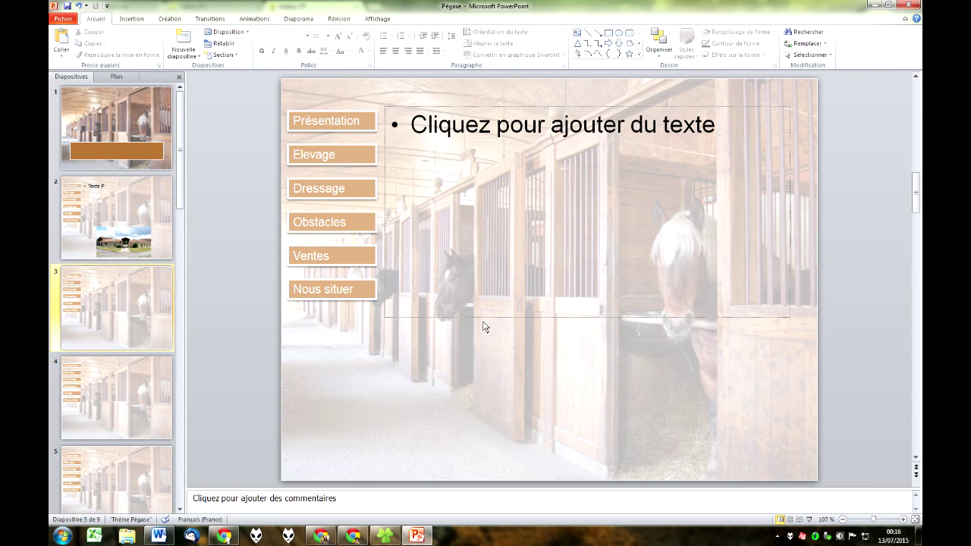
pyautogui.click(416, 135)
pyautogui.write('Vidéo')
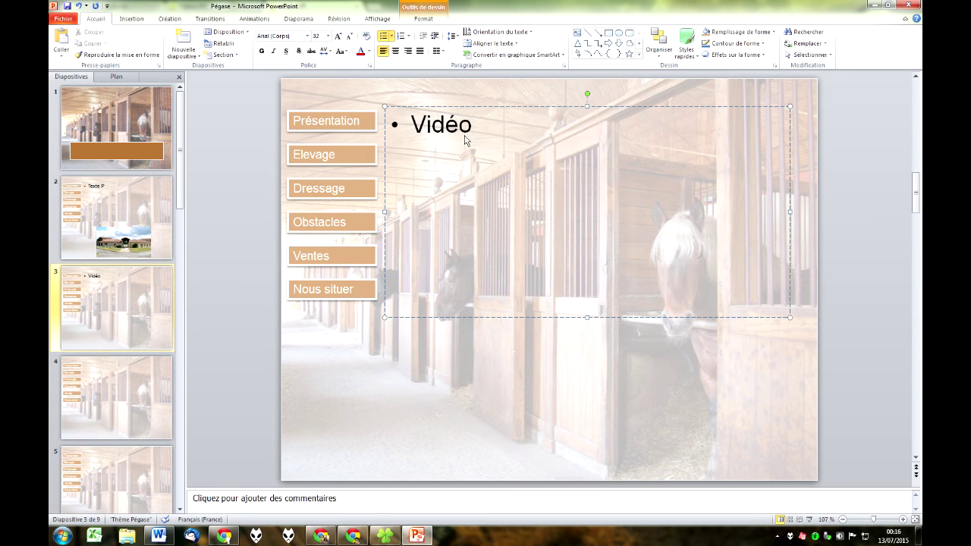
pyautogui.click(494, 384)
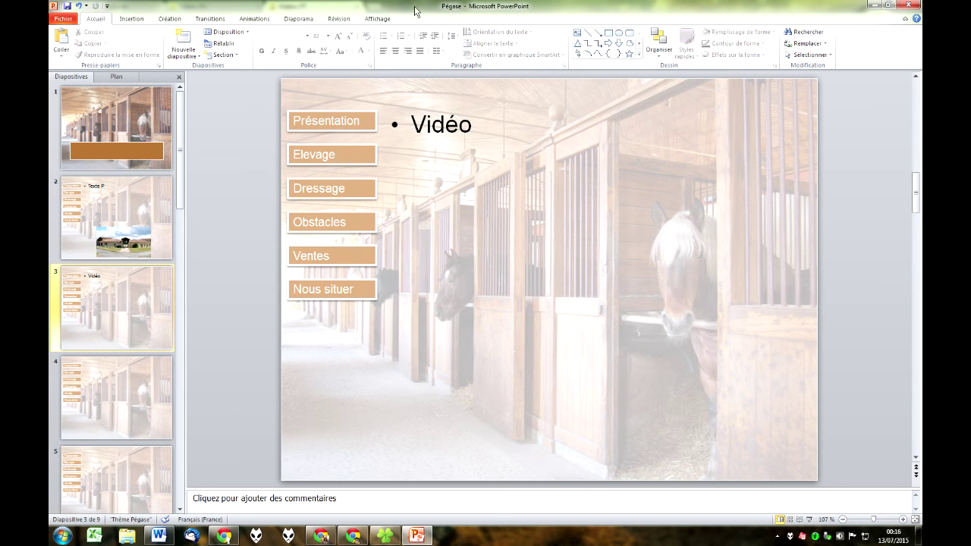
pyautogui.click(131, 18)
pyautogui.click(547, 38)
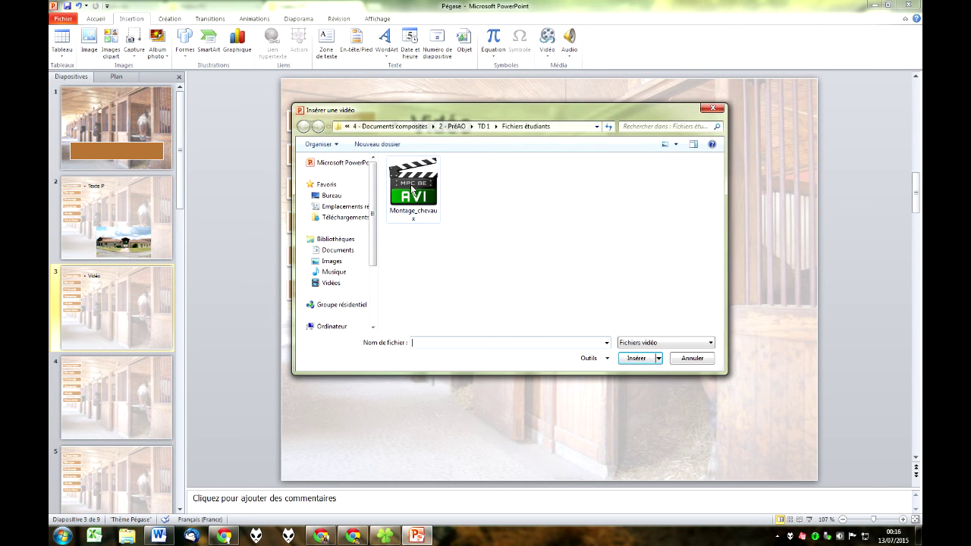
pyautogui.doubleClick(415, 186)
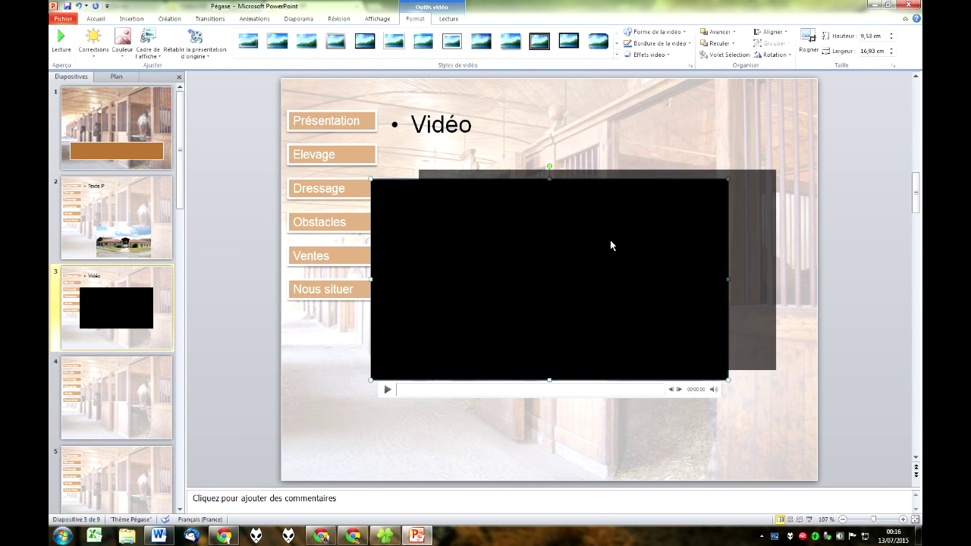
pyautogui.moveTo(566, 256); pyautogui.dragTo(613, 246)
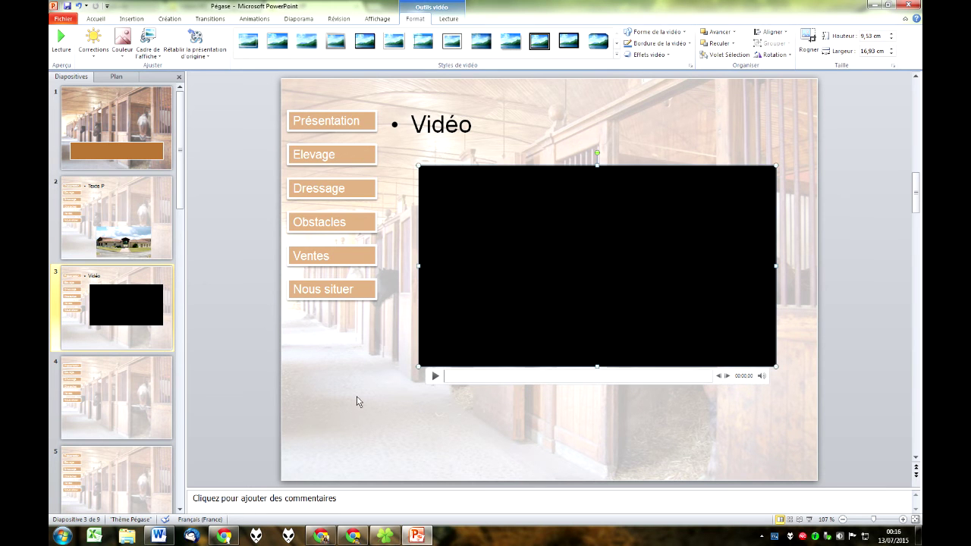
pyautogui.click(398, 388)
# On slide 4, type 'Texte E' and insert the mare and foal photo
pyautogui.click(98, 385)
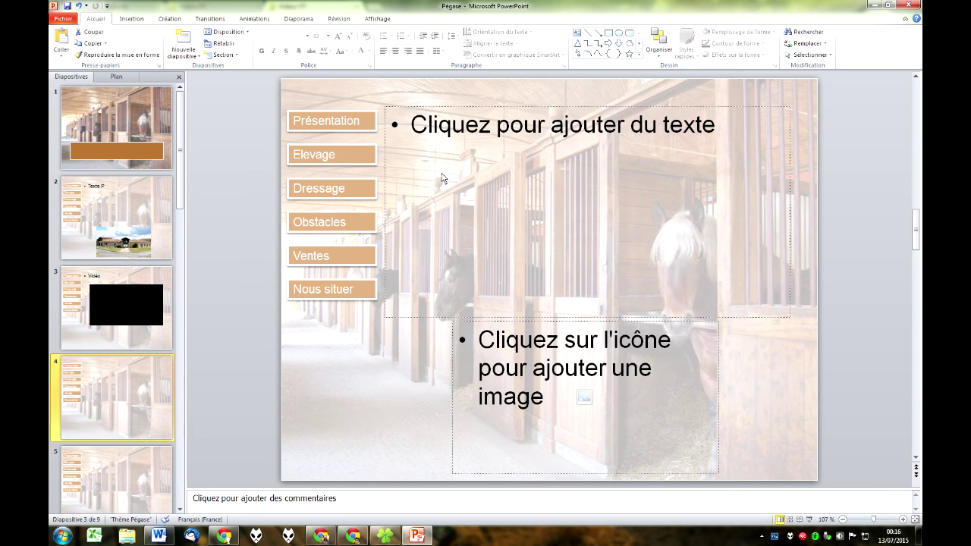
pyautogui.click(430, 121)
pyautogui.write('Texte E')
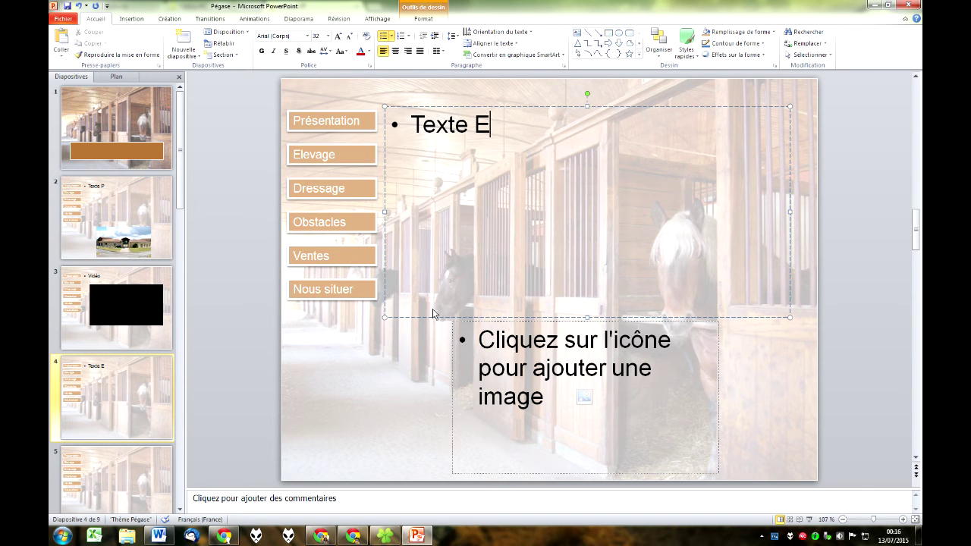
pyautogui.click(584, 402)
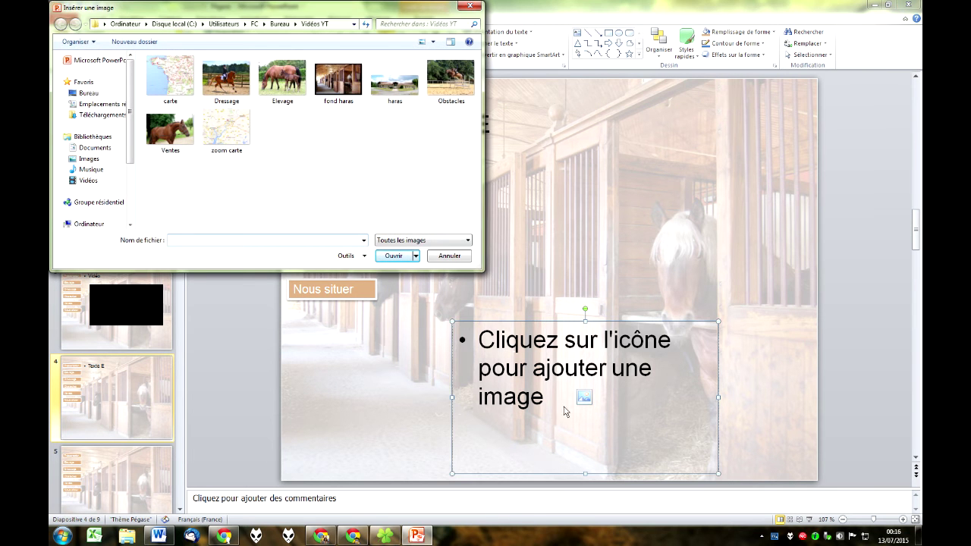
pyautogui.doubleClick(284, 91)
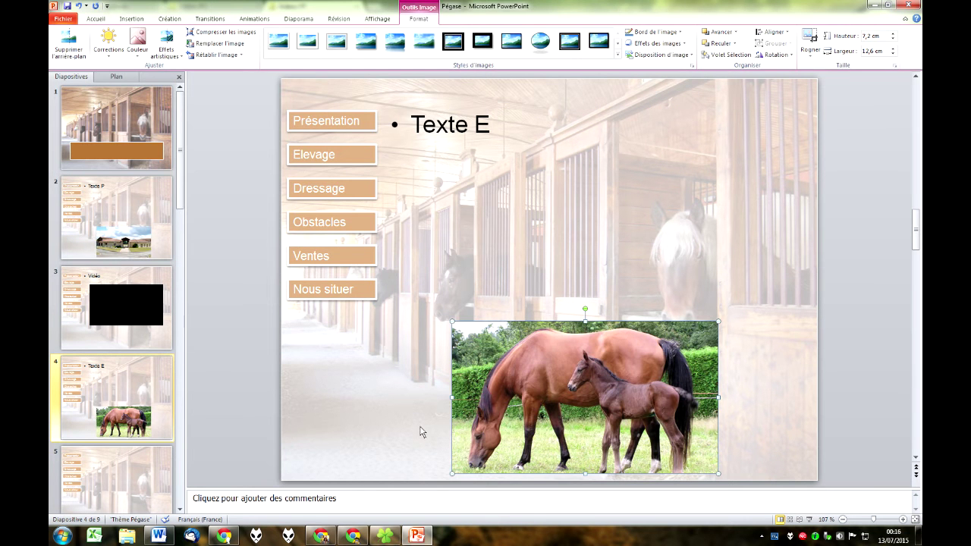
# On slide 5, type 'Texte D' and insert the Dressage photo
pyautogui.click(107, 474)
pyautogui.scroll(-2, 121, 424)
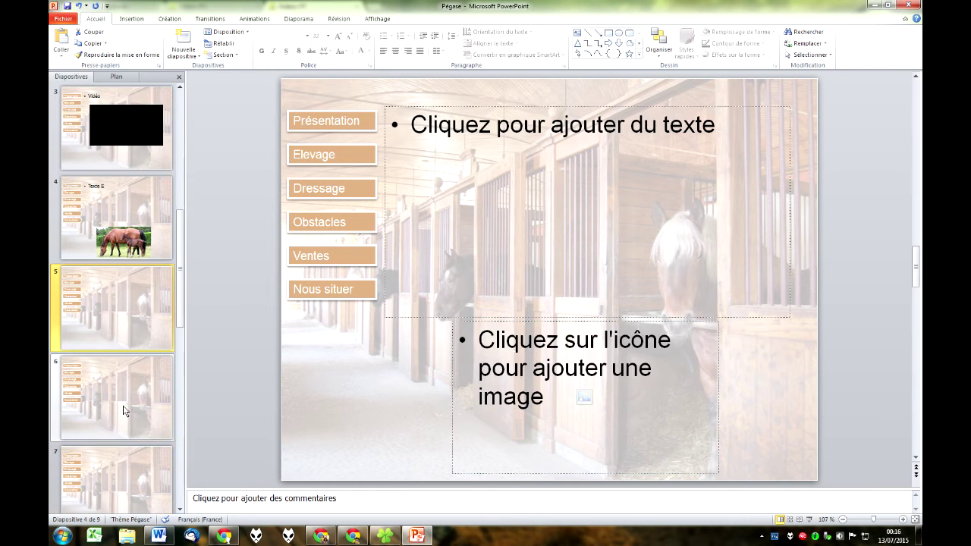
pyautogui.scroll(-1, 135, 322)
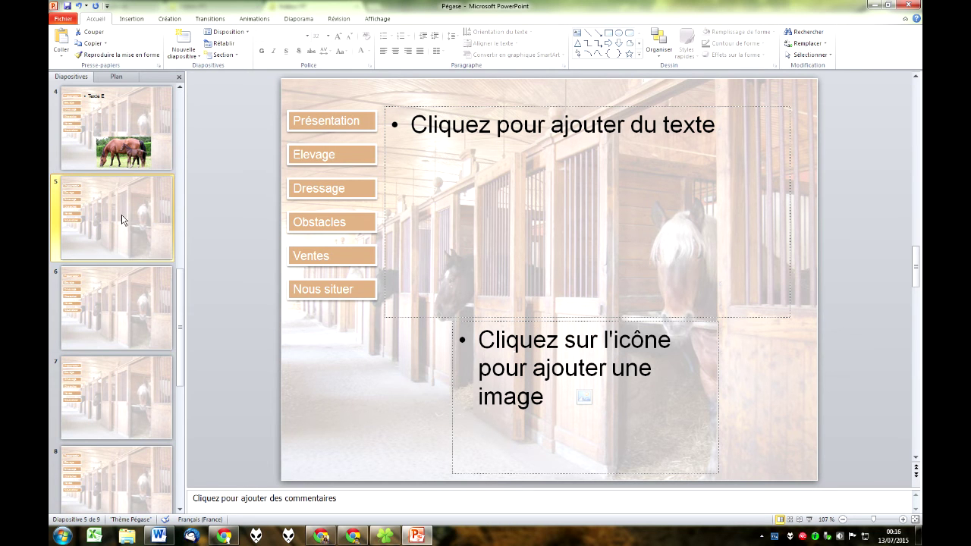
pyautogui.click(452, 126)
pyautogui.write('Texte')
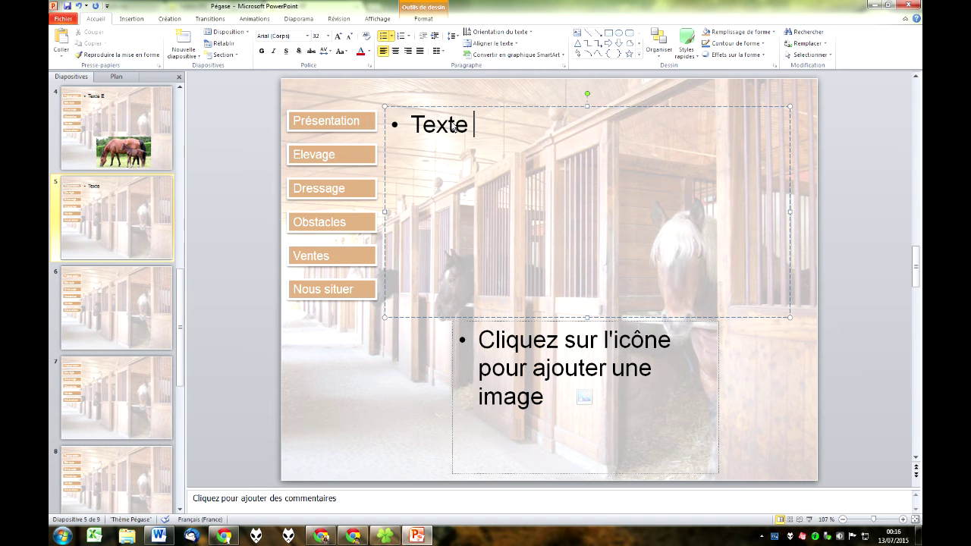
pyautogui.write(' D')
pyautogui.click(581, 395)
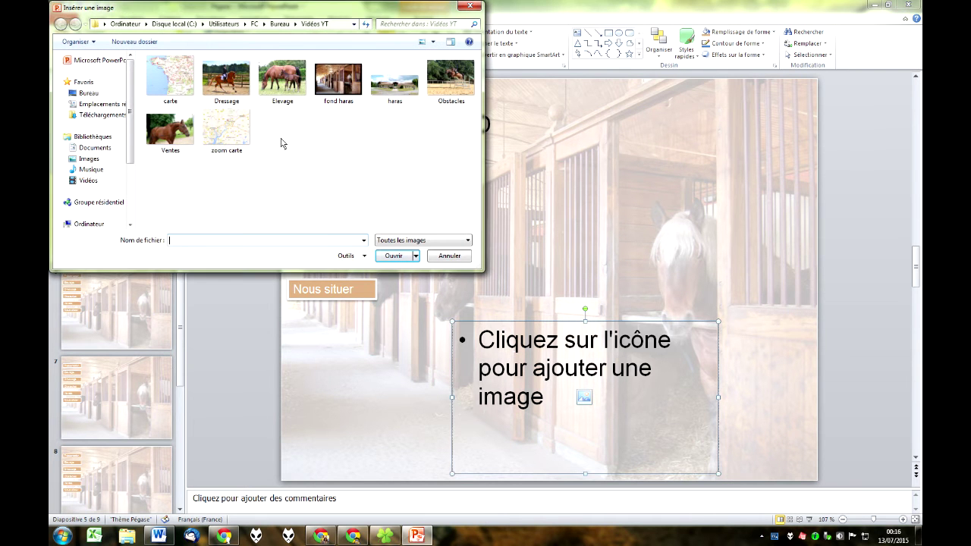
pyautogui.doubleClick(231, 80)
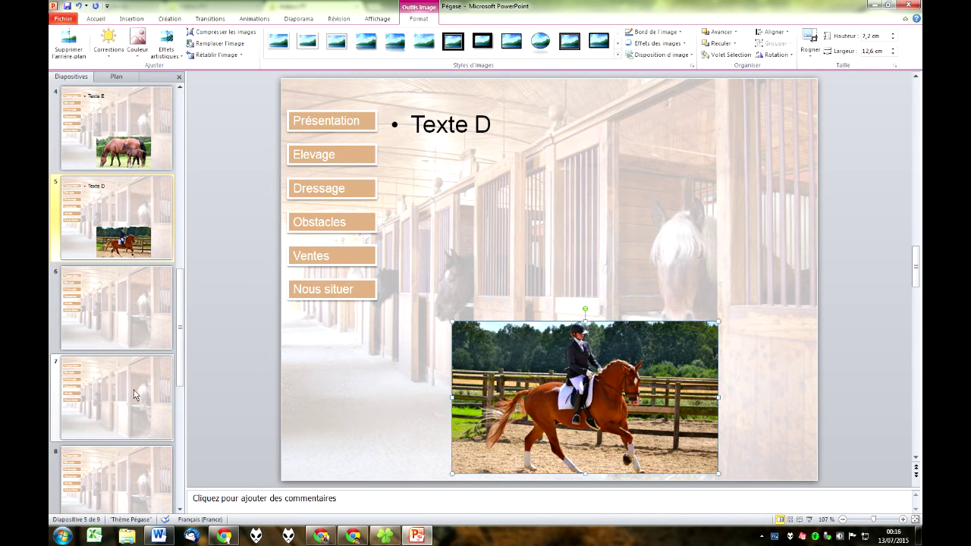
# On slide 6, type 'Texte O' and insert the Obstacles jumping photo
pyautogui.click(114, 326)
pyautogui.click(429, 135)
pyautogui.write('Texte ')
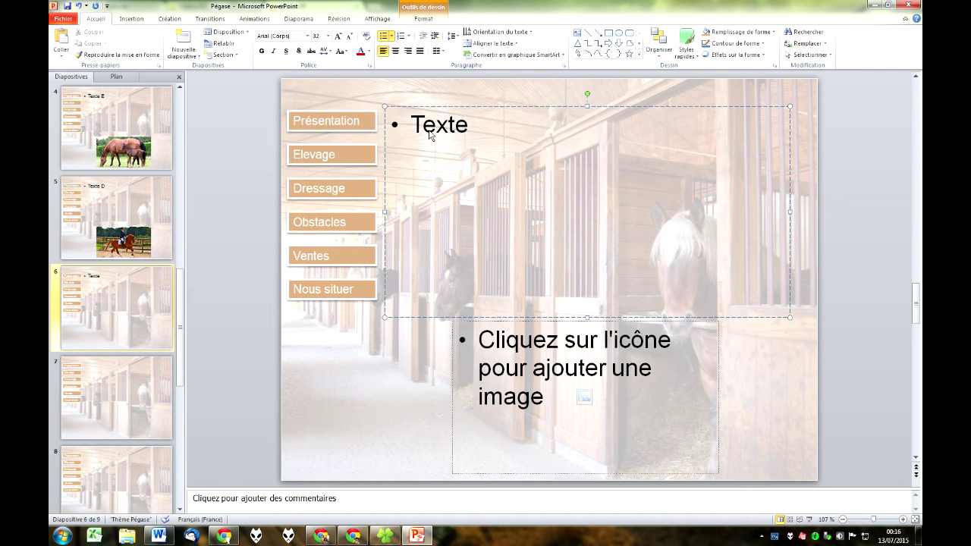
pyautogui.write('O')
pyautogui.click(584, 397)
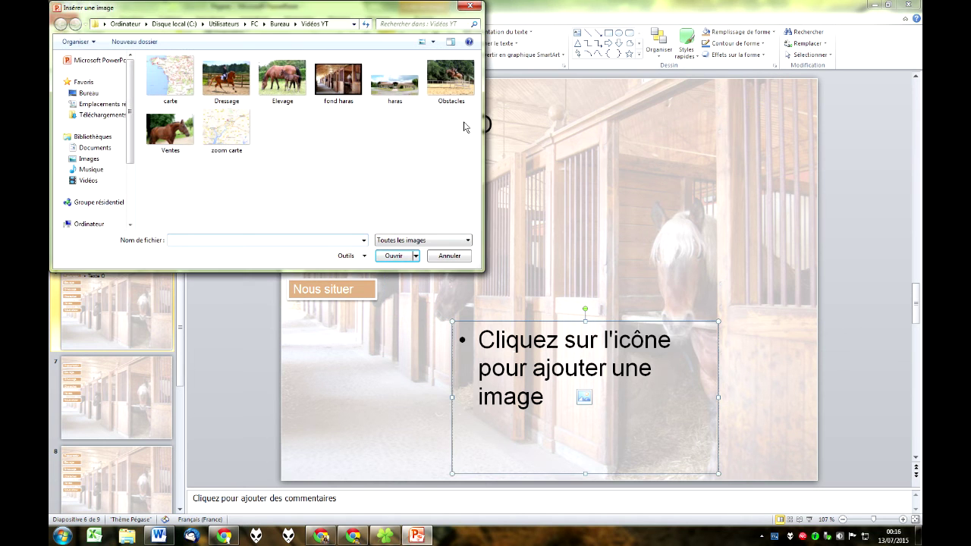
pyautogui.doubleClick(451, 78)
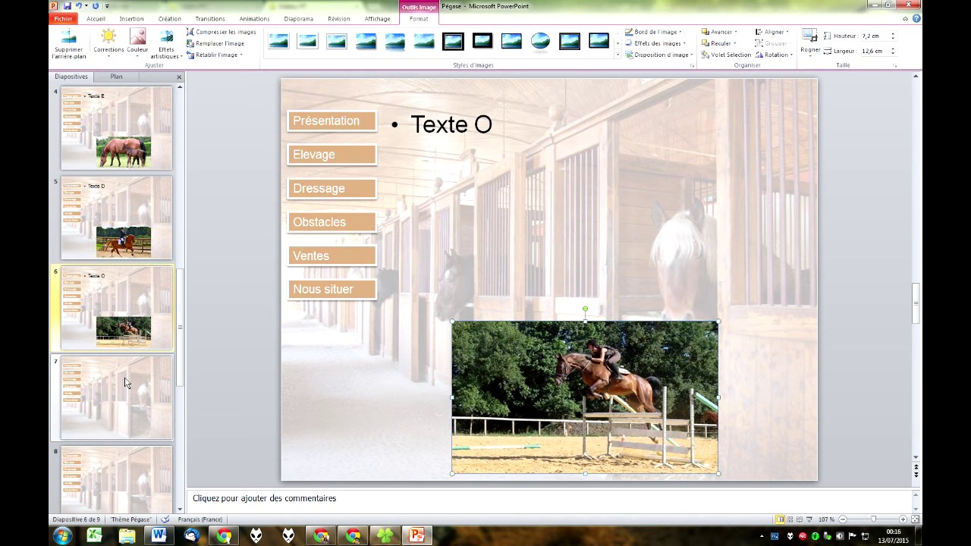
# On slide 7, type 'Texte V' and insert the Ventes horse photo
pyautogui.click(125, 377)
pyautogui.click(451, 126)
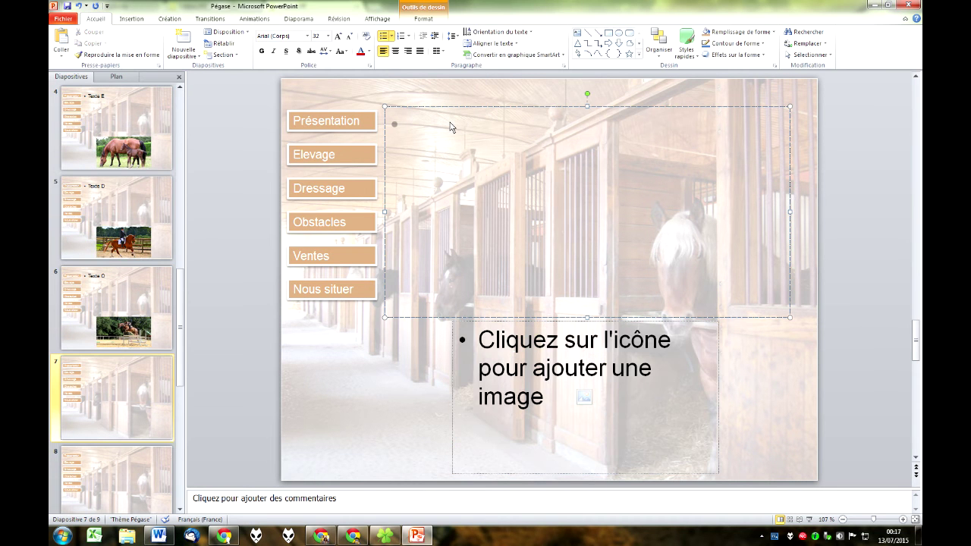
pyautogui.write('E')
pyautogui.press('BackSpace')
pyautogui.write('Texet')
pyautogui.press('BackSpace')
pyautogui.press('BackSpace')
pyautogui.write('te V')
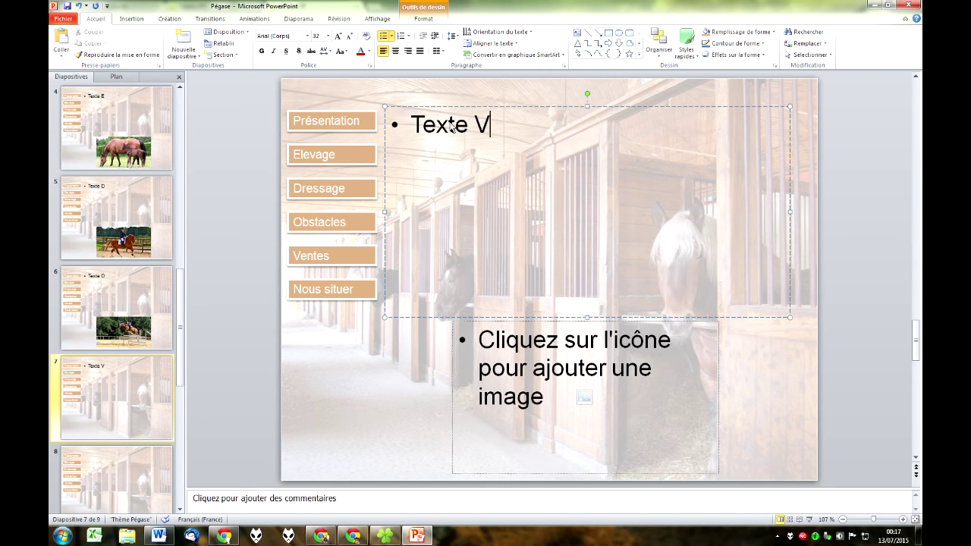
pyautogui.click(584, 397)
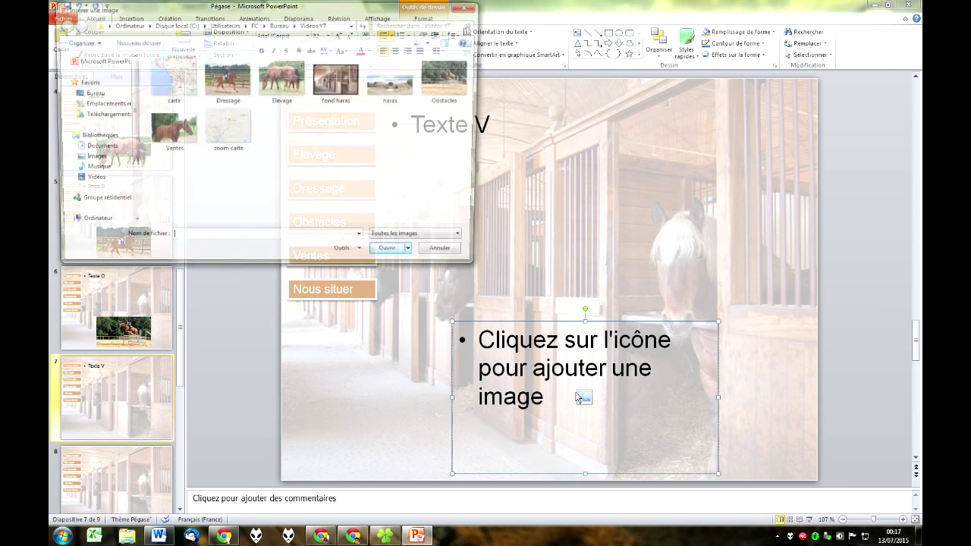
pyautogui.doubleClick(170, 129)
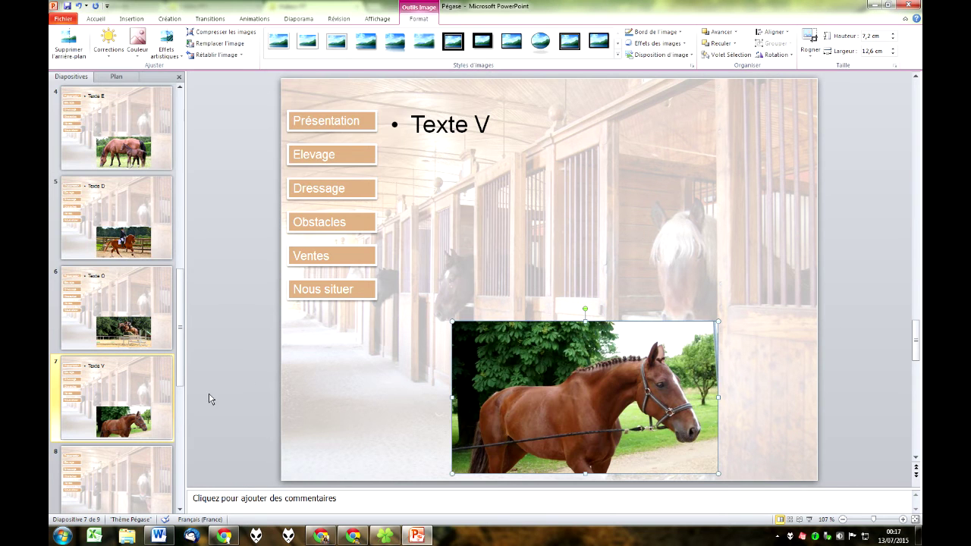
pyautogui.click(135, 462)
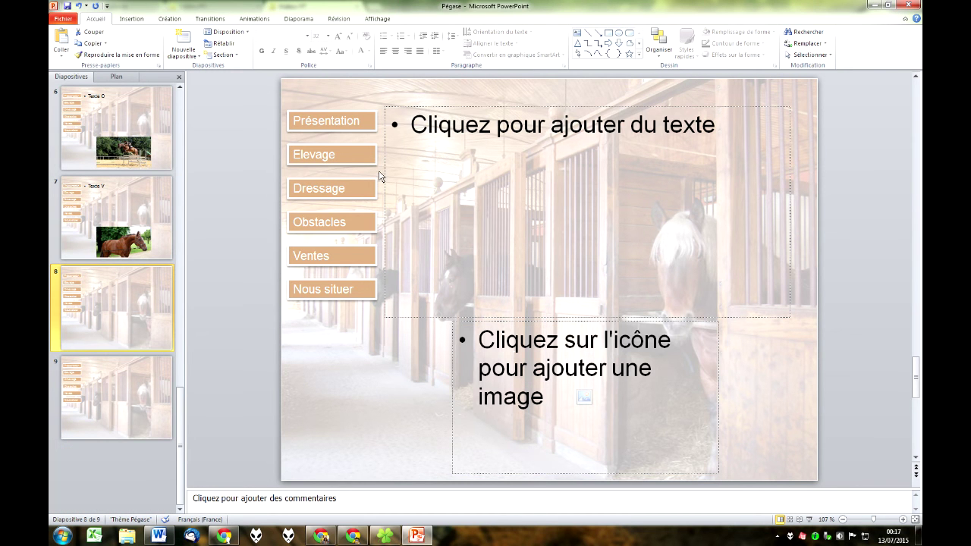
# Replace slide 8's picture placeholder with the 'carte' map, resized and placed beside the buttons
pyautogui.click(430, 129)
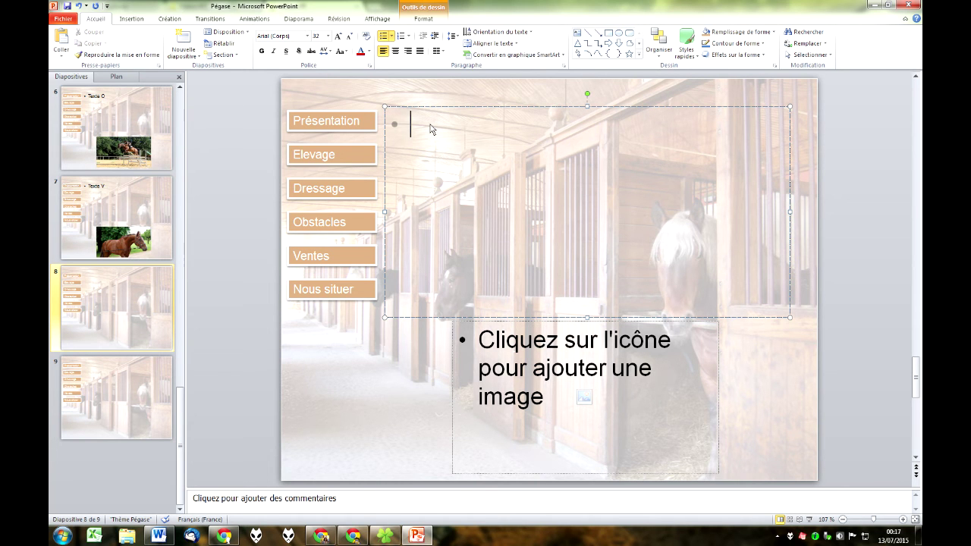
pyautogui.click(449, 342)
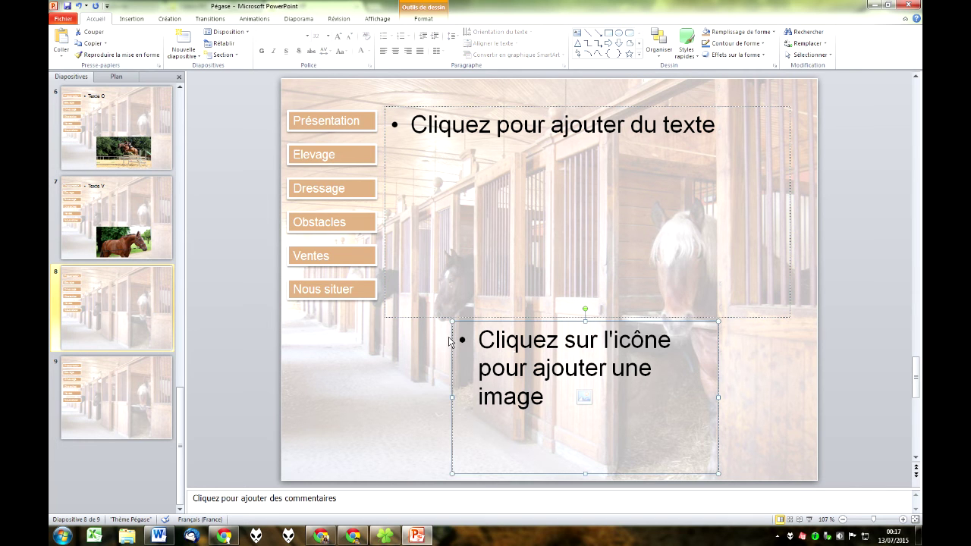
pyautogui.press('Delete')
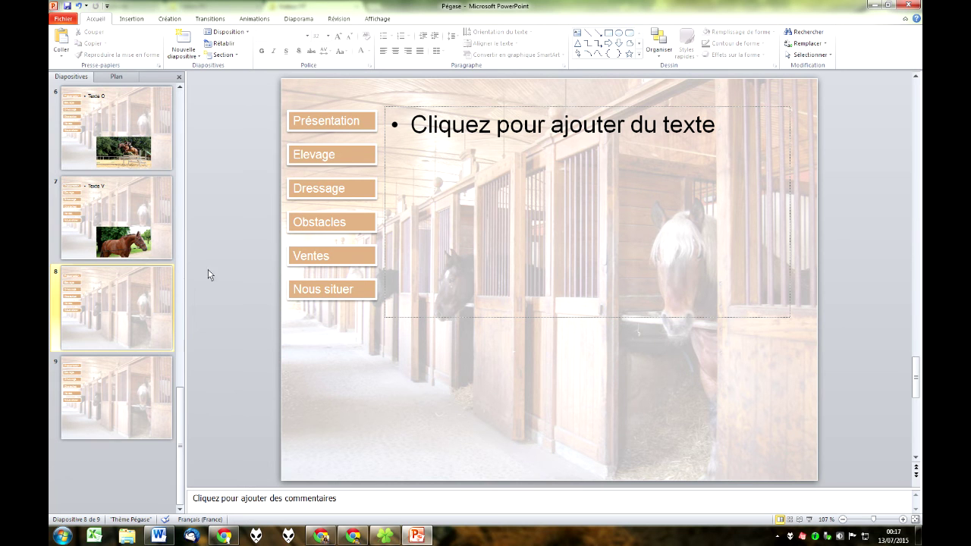
pyautogui.click(133, 19)
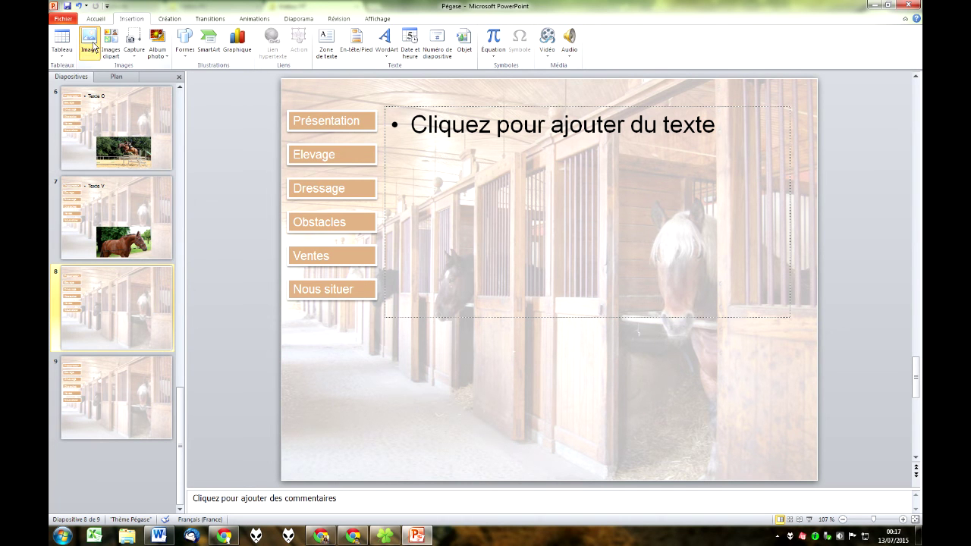
pyautogui.click(92, 41)
pyautogui.doubleClick(169, 75)
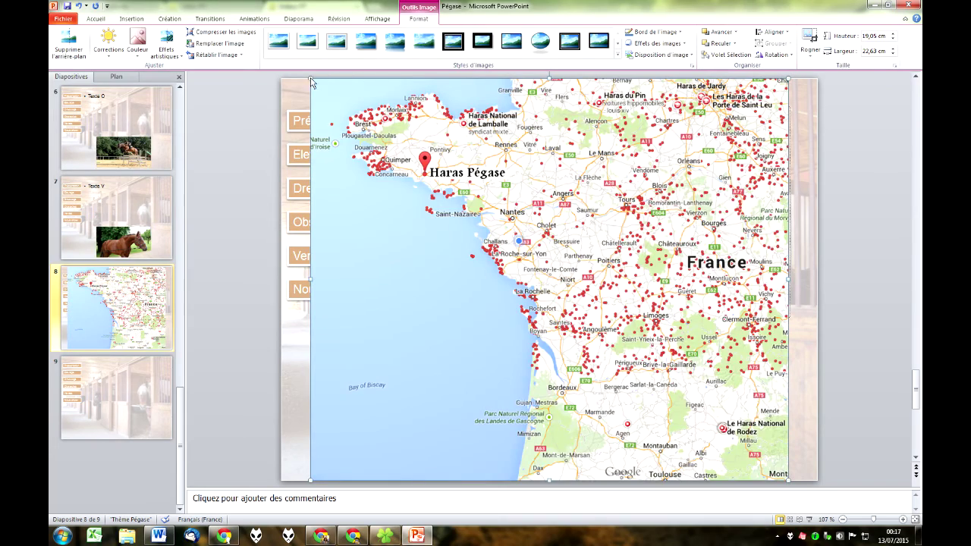
pyautogui.moveTo(311, 78); pyautogui.dragTo(364, 124)
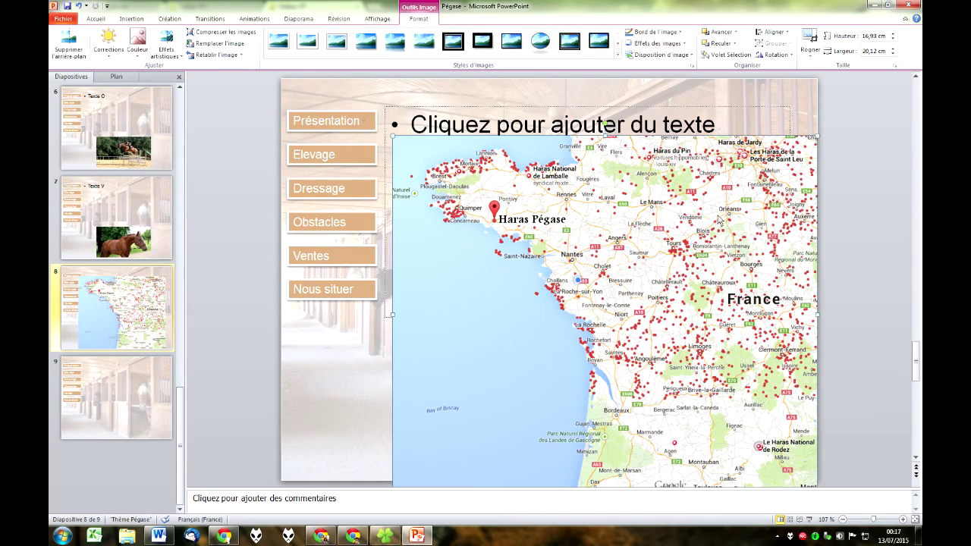
pyautogui.moveTo(542, 239); pyautogui.dragTo(571, 252)
pyautogui.moveTo(817, 140)
pyautogui.mouseDown()
pyautogui.moveTo(641, 210)
pyautogui.moveTo(625, 227)
pyautogui.mouseUp()
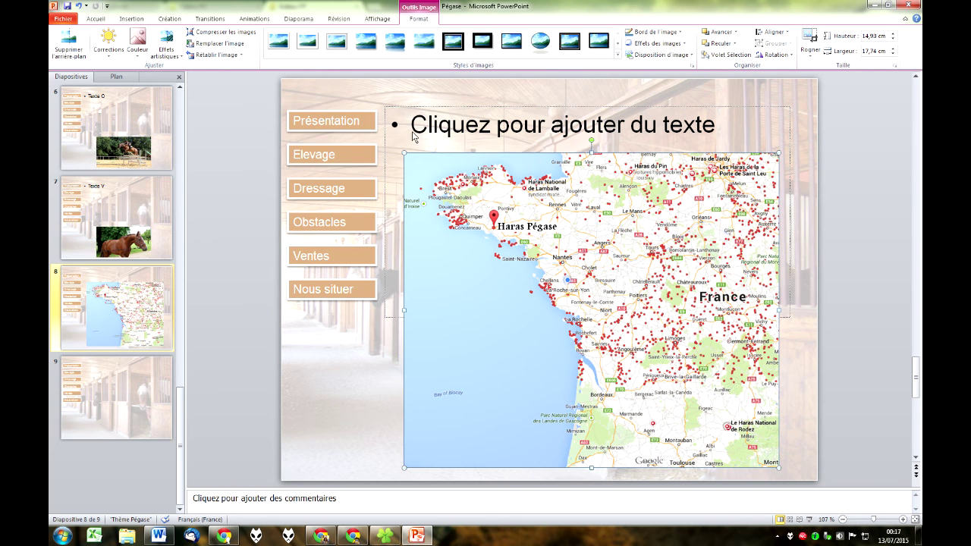
# Replace slide 9's picture placeholder with the 'zoom carte' map, shrunk and moved beside the buttons
pyautogui.click(149, 370)
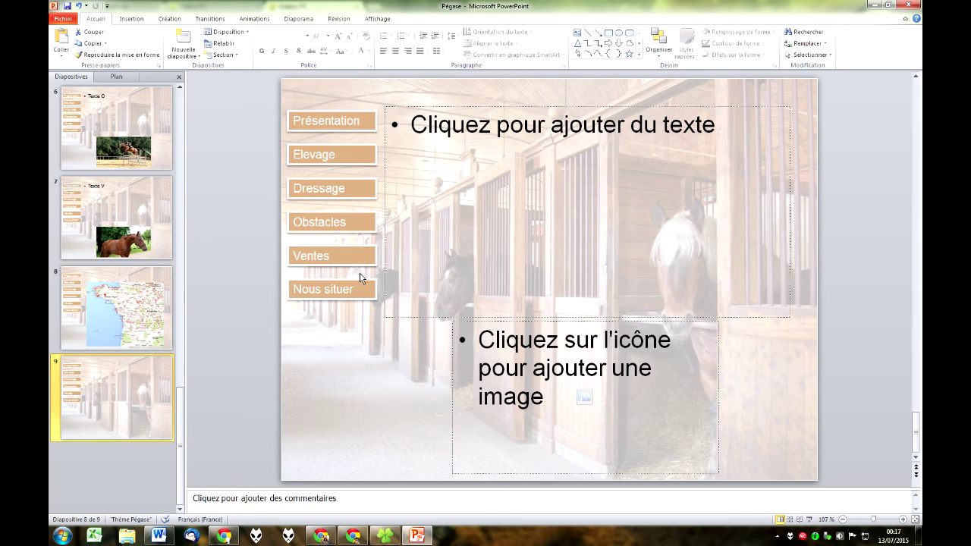
pyautogui.click(457, 336)
pyautogui.press('Delete')
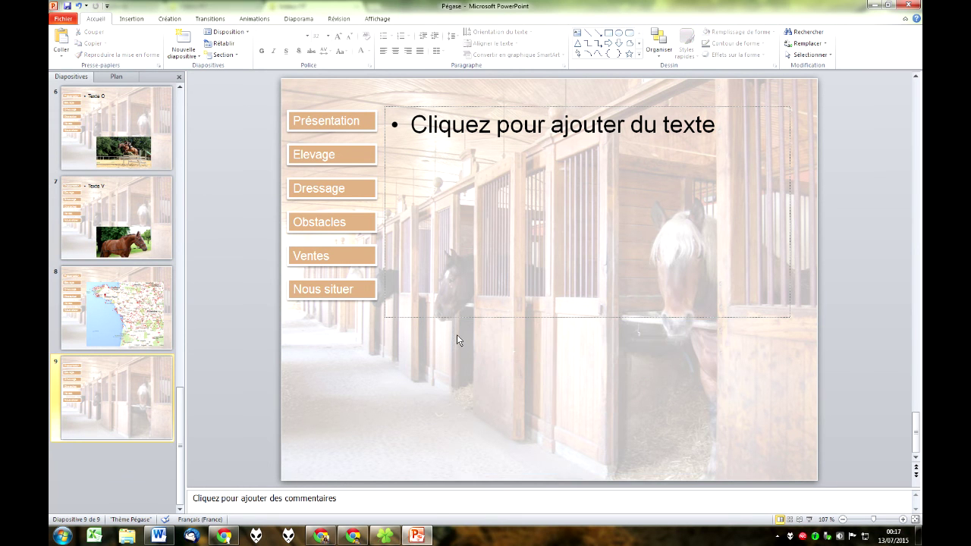
pyautogui.click(132, 18)
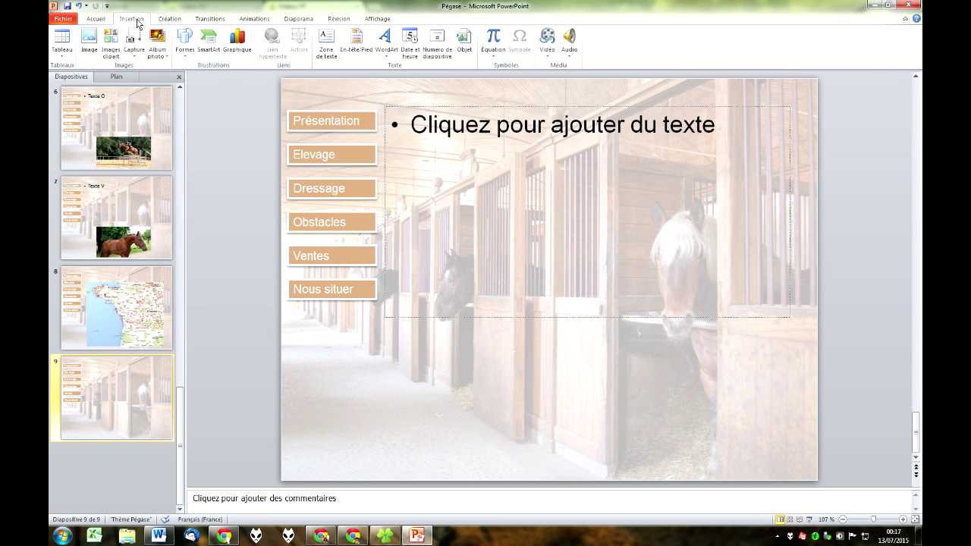
pyautogui.click(91, 42)
pyautogui.doubleClick(225, 134)
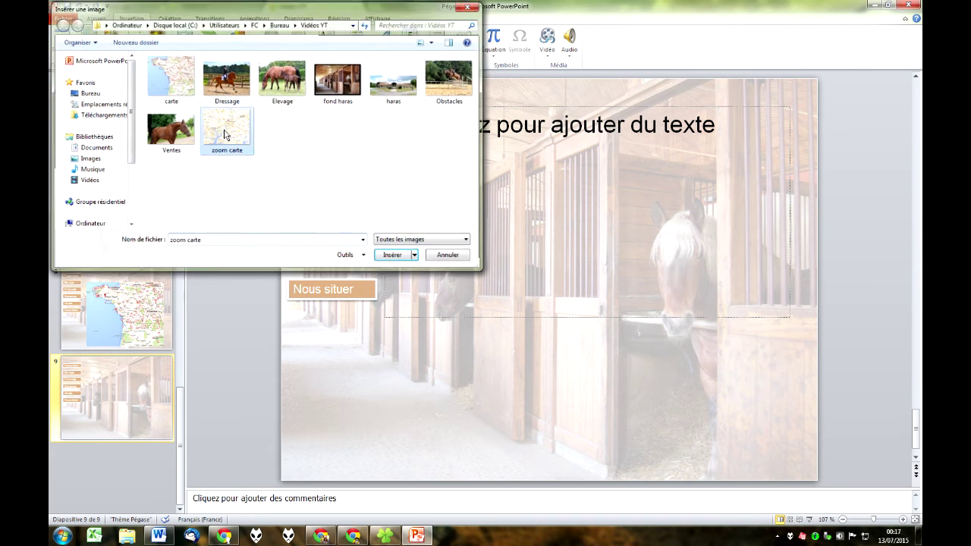
pyautogui.moveTo(284, 79)
pyautogui.mouseDown()
pyautogui.moveTo(333, 158)
pyautogui.moveTo(422, 182)
pyautogui.mouseUp()
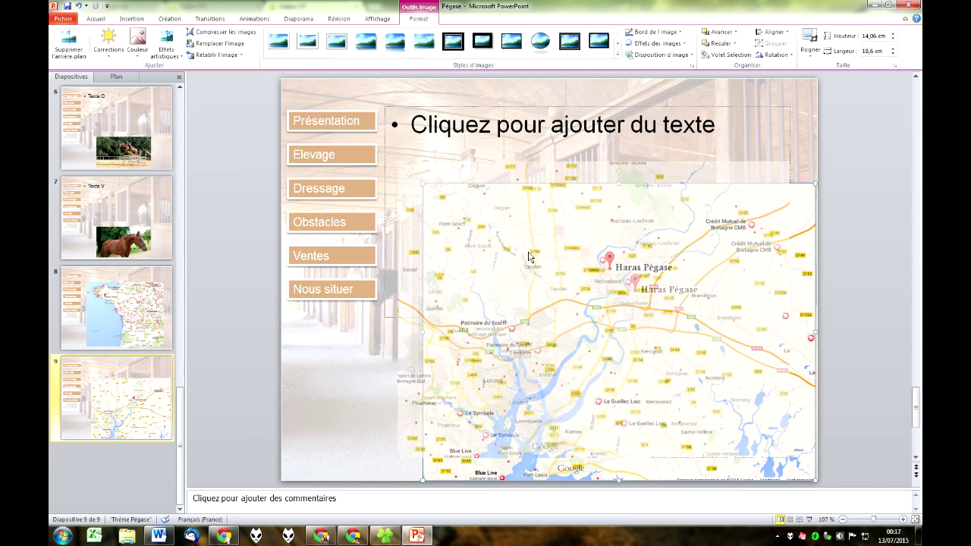
pyautogui.moveTo(555, 283); pyautogui.dragTo(526, 257)
pyautogui.click(339, 403)
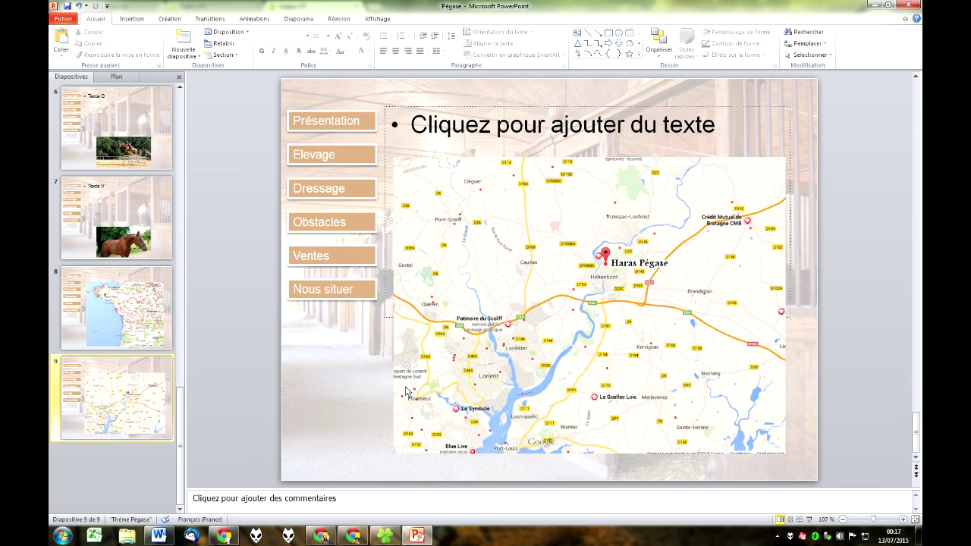
pyautogui.click(137, 319)
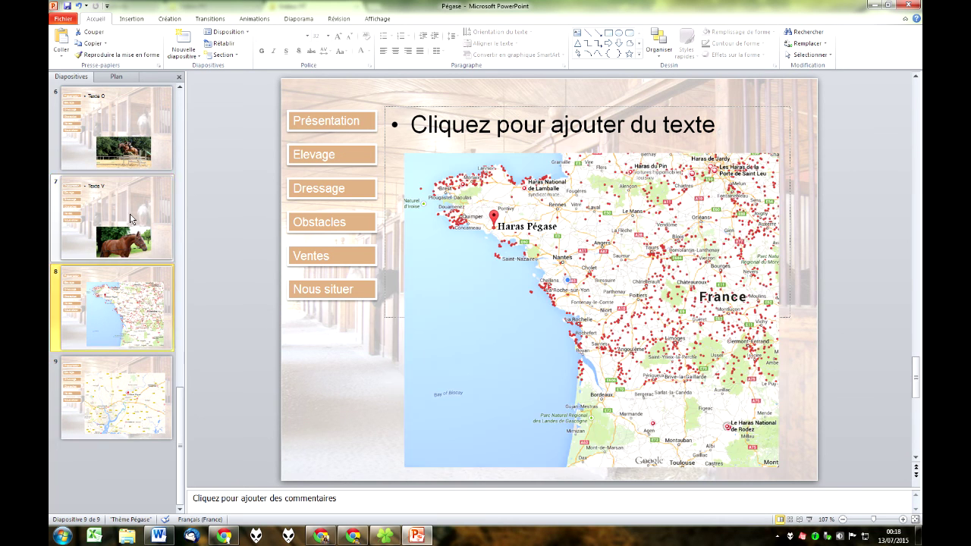
# Browse back through the thumbnails to slide 2, then switch to Slide Master view
pyautogui.click(135, 220)
pyautogui.click(134, 133)
pyautogui.click(181, 89)
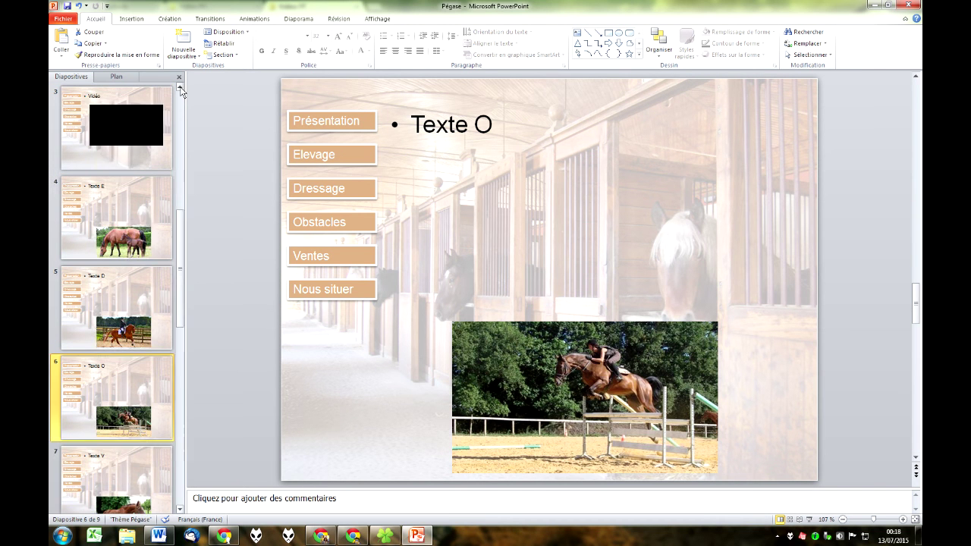
pyautogui.click(181, 89)
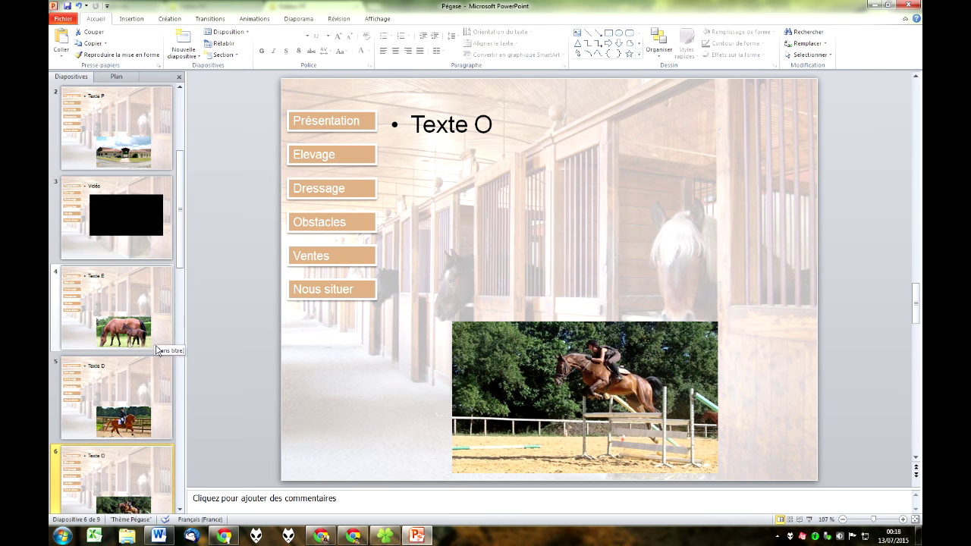
pyautogui.click(180, 88)
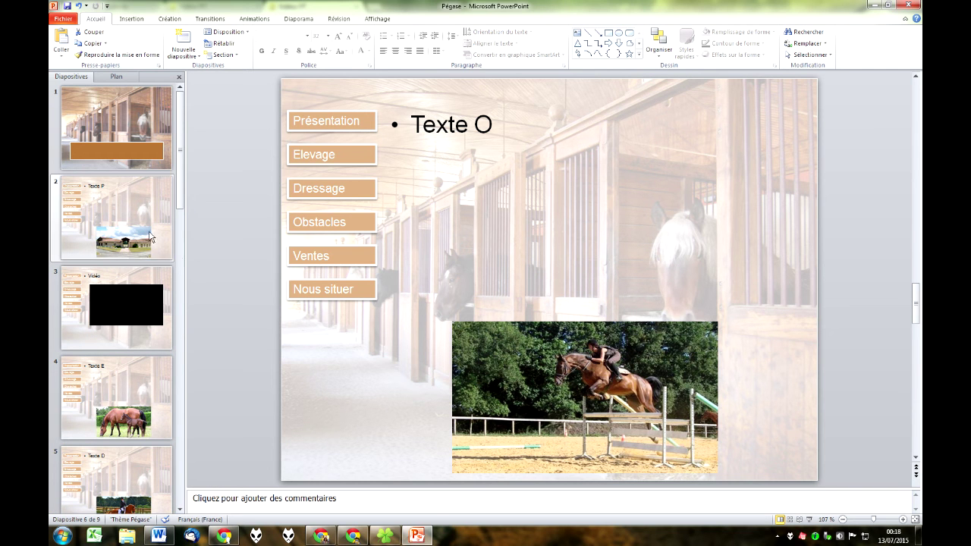
pyautogui.click(139, 192)
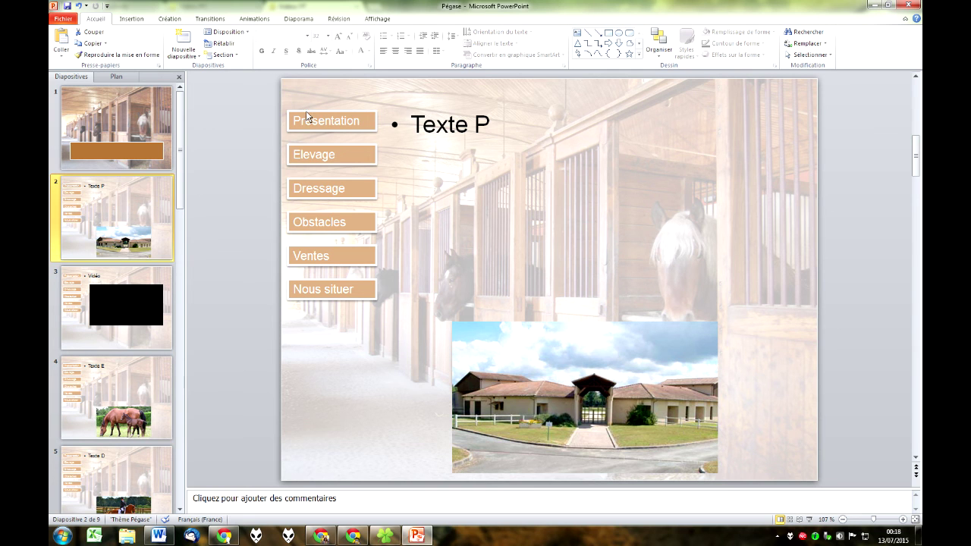
pyautogui.click(324, 121)
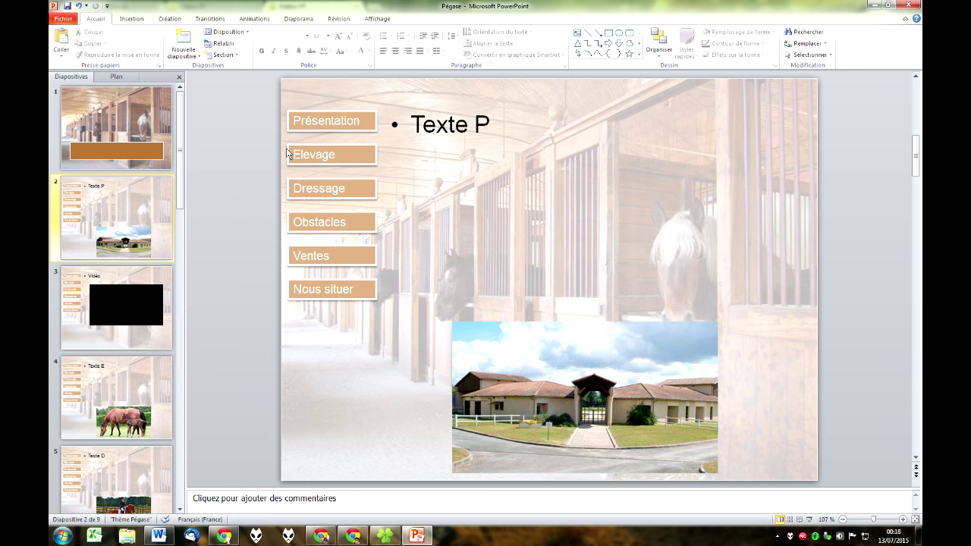
pyautogui.click(376, 20)
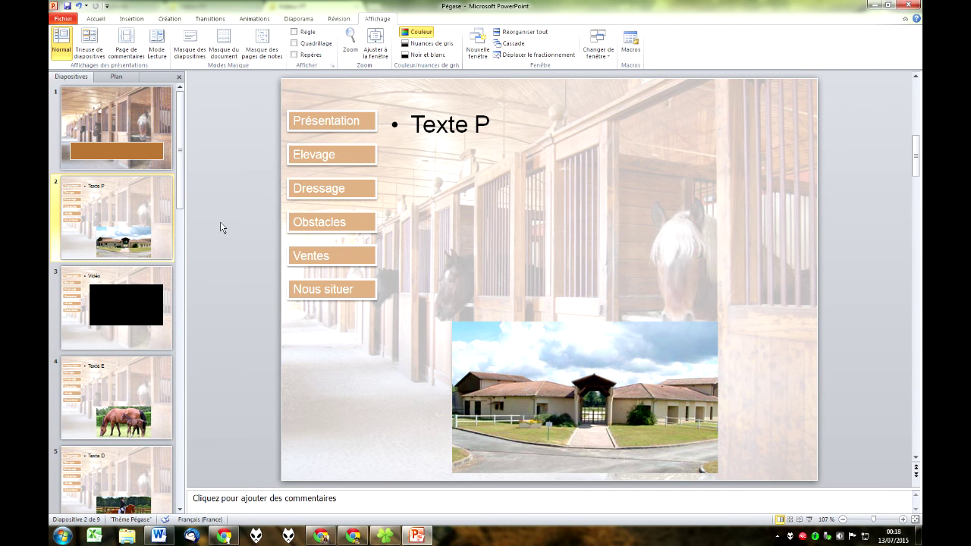
pyautogui.click(196, 47)
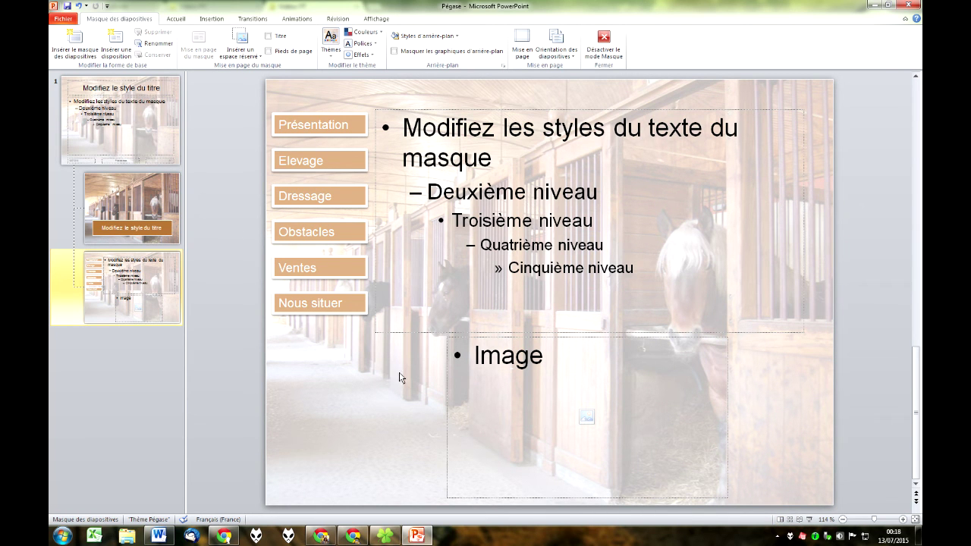
# Link the master's Présentation button to slide 2 as a place in this document
pyautogui.click(317, 116)
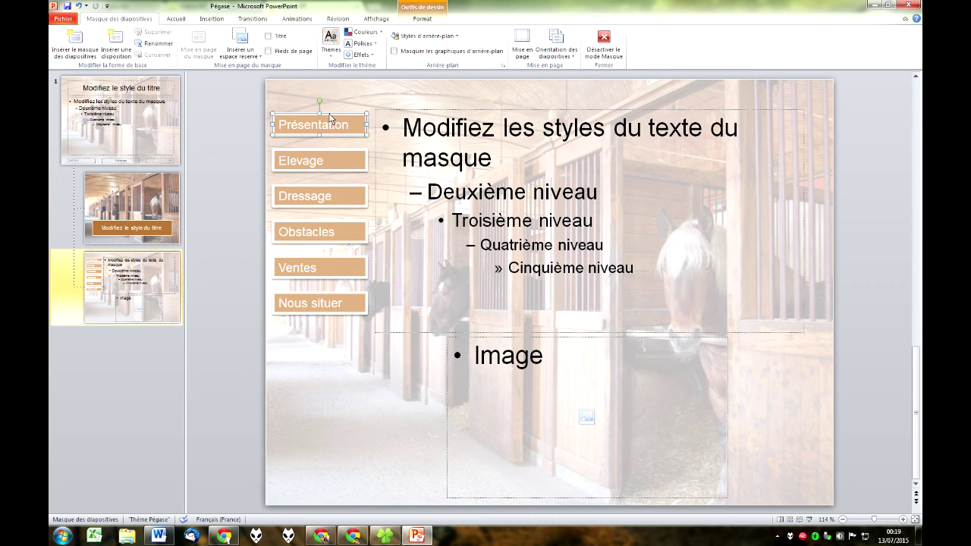
pyautogui.click(207, 19)
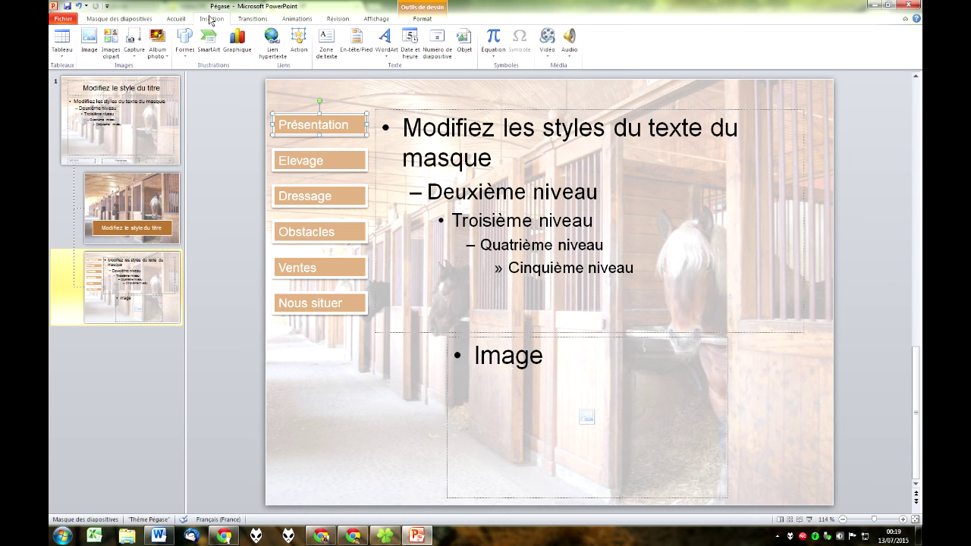
pyautogui.click(270, 40)
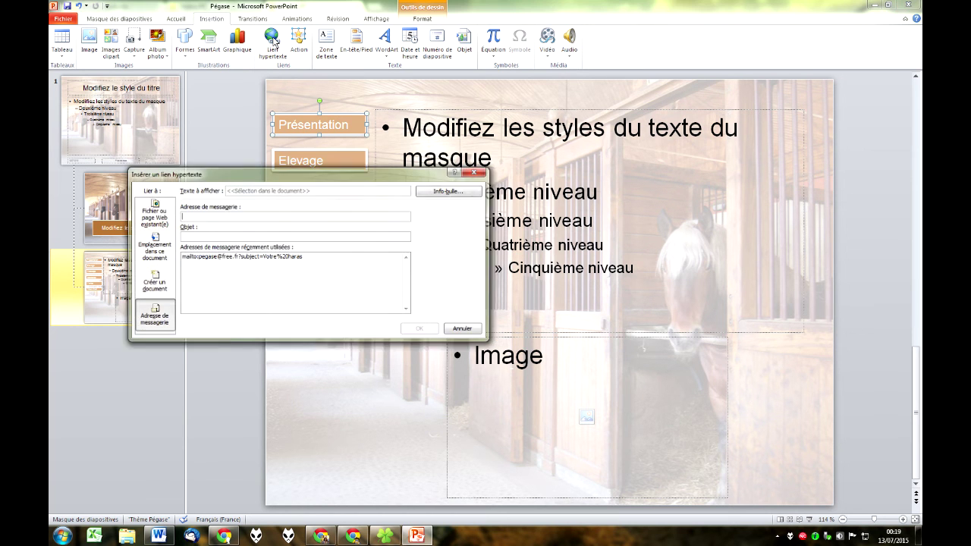
pyautogui.moveTo(315, 179); pyautogui.dragTo(367, 182)
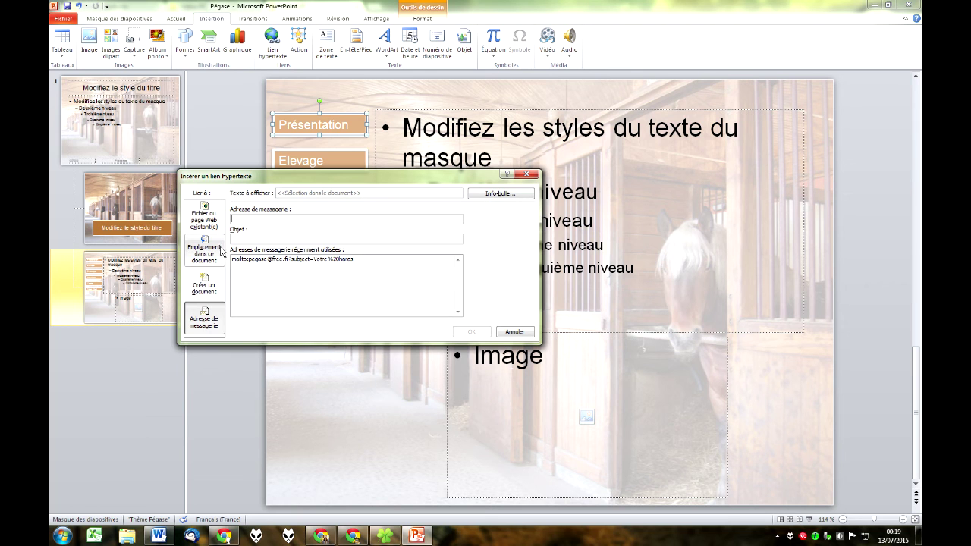
pyautogui.click(209, 255)
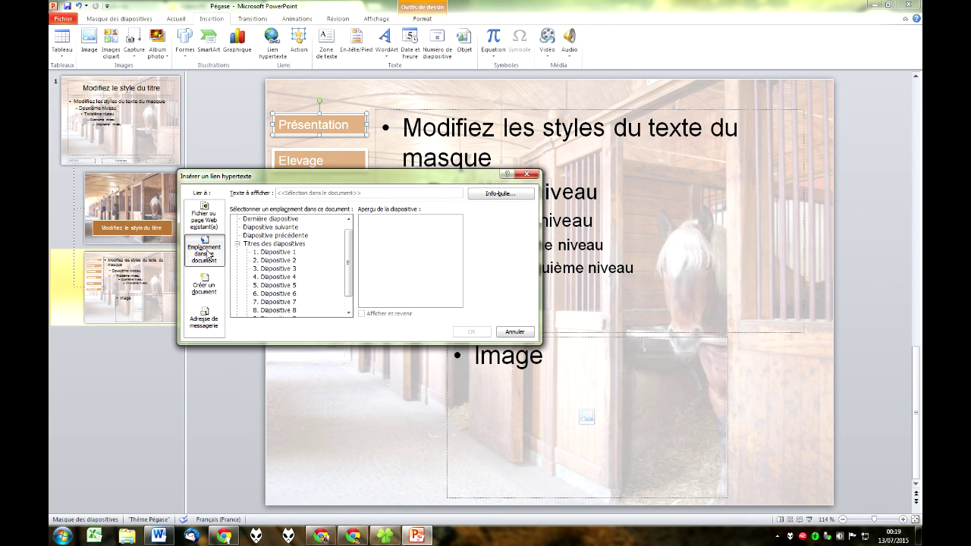
pyautogui.click(290, 261)
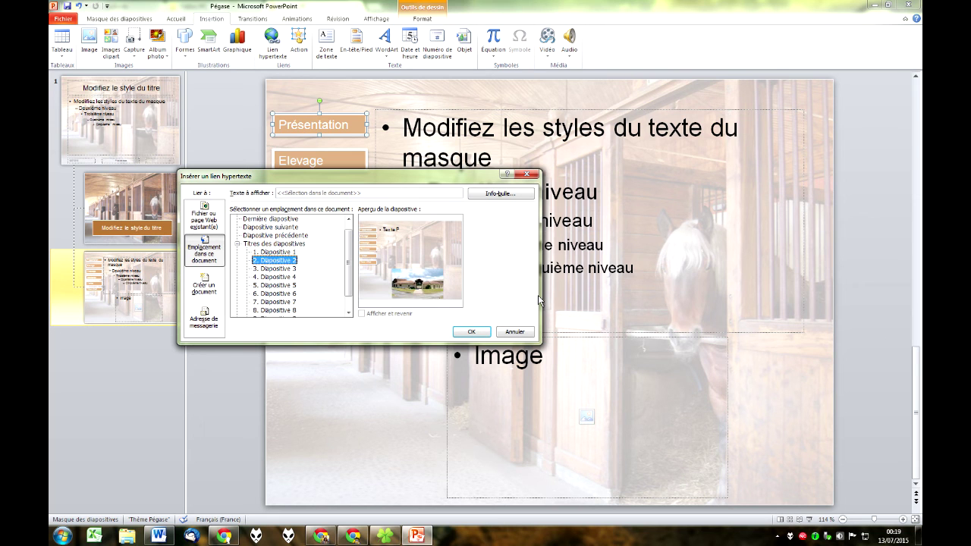
pyautogui.click(470, 331)
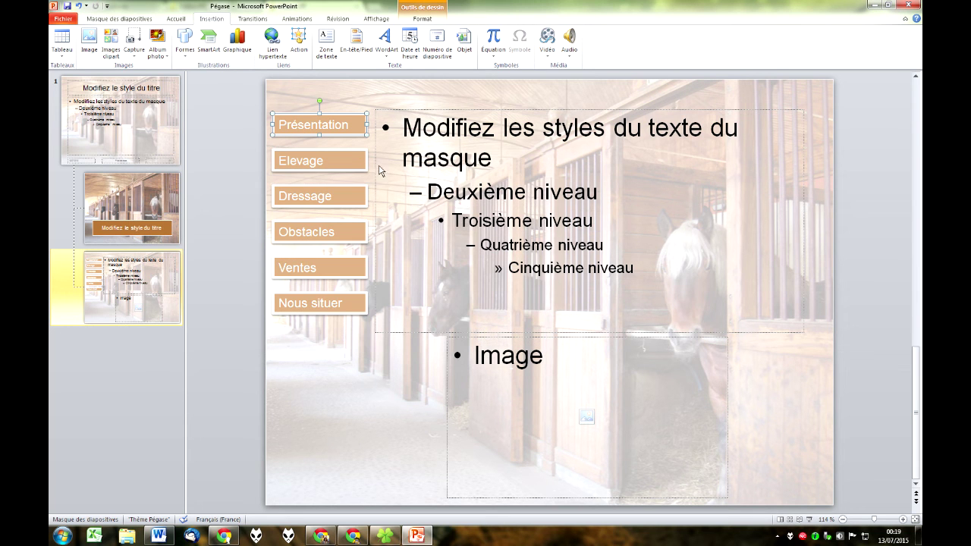
# Hyperlink the Elevage button to slide 4 and the Dressage button to slide 5
pyautogui.click(333, 156)
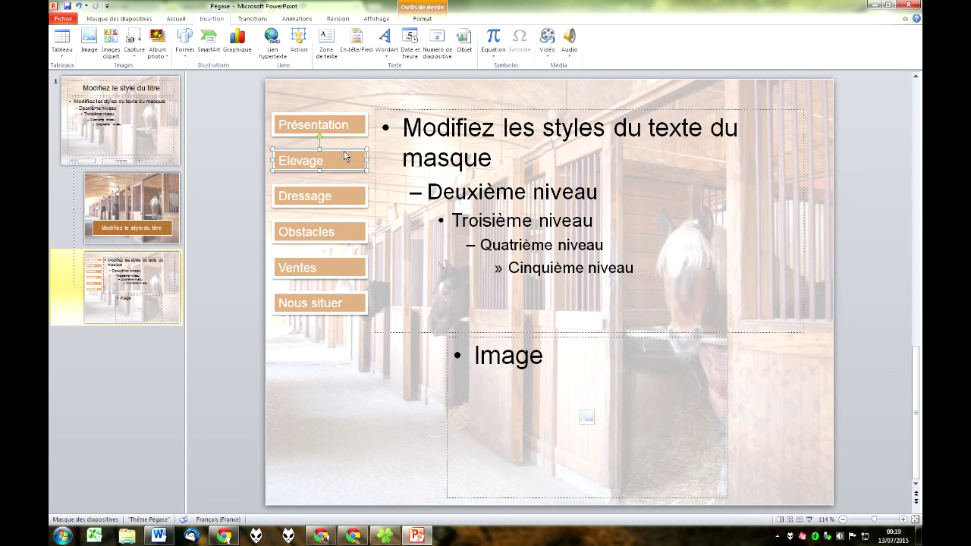
pyautogui.click(274, 42)
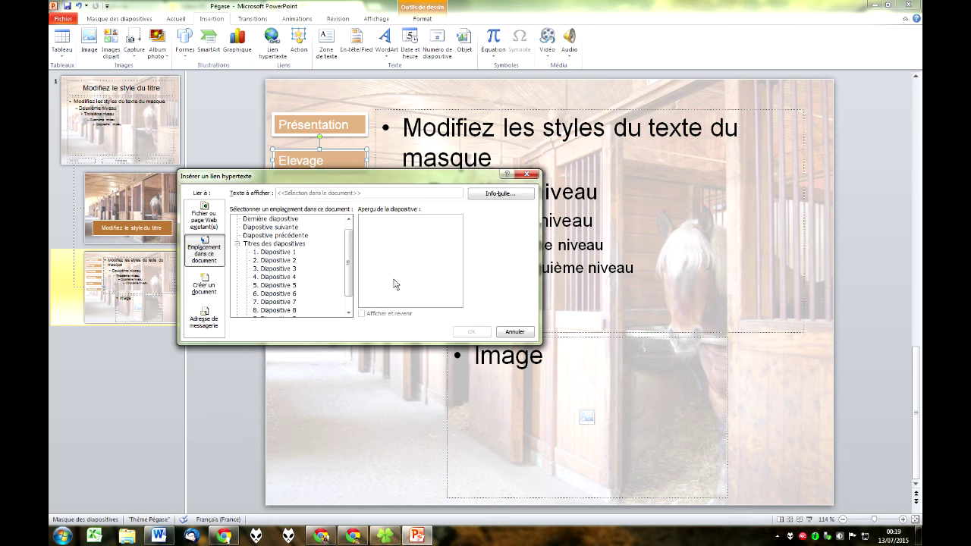
pyautogui.click(276, 268)
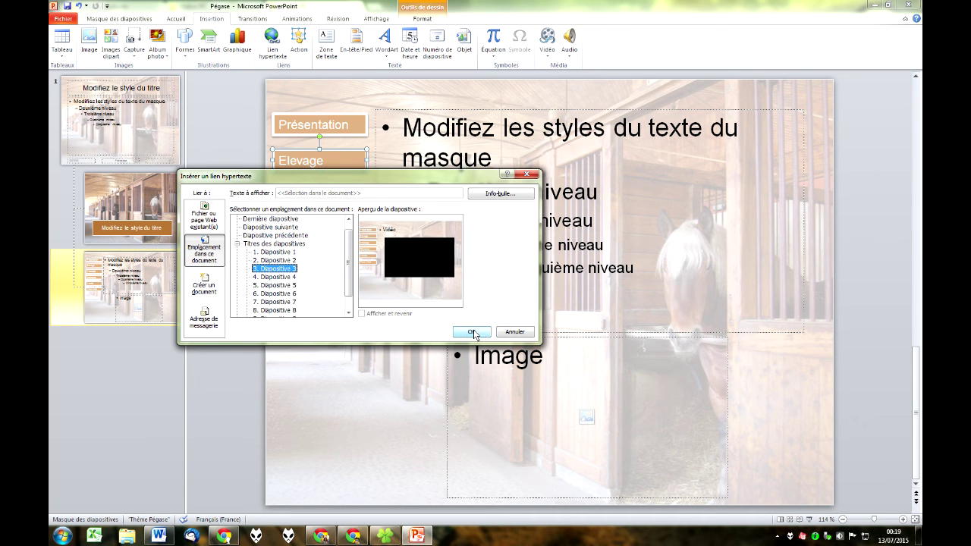
pyautogui.click(278, 278)
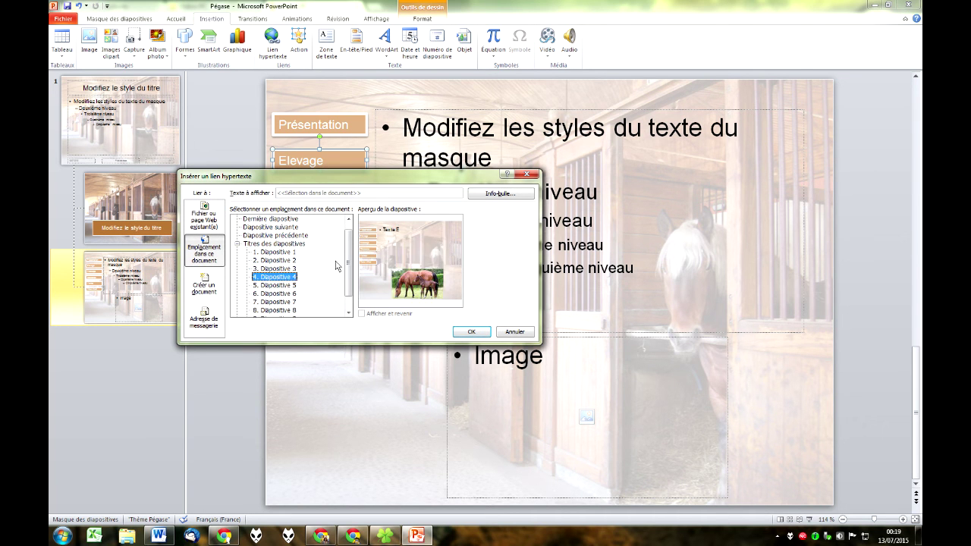
pyautogui.click(471, 332)
pyautogui.click(340, 187)
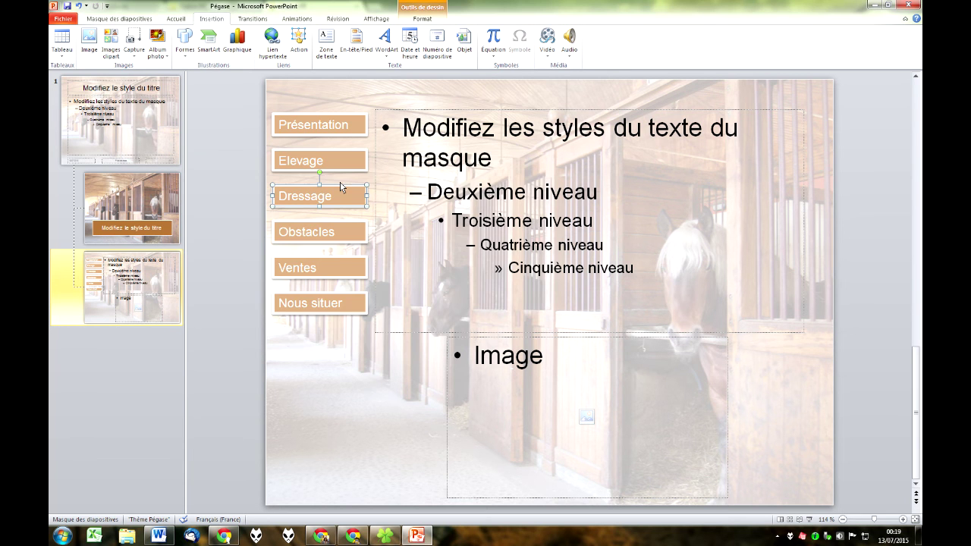
pyautogui.click(271, 42)
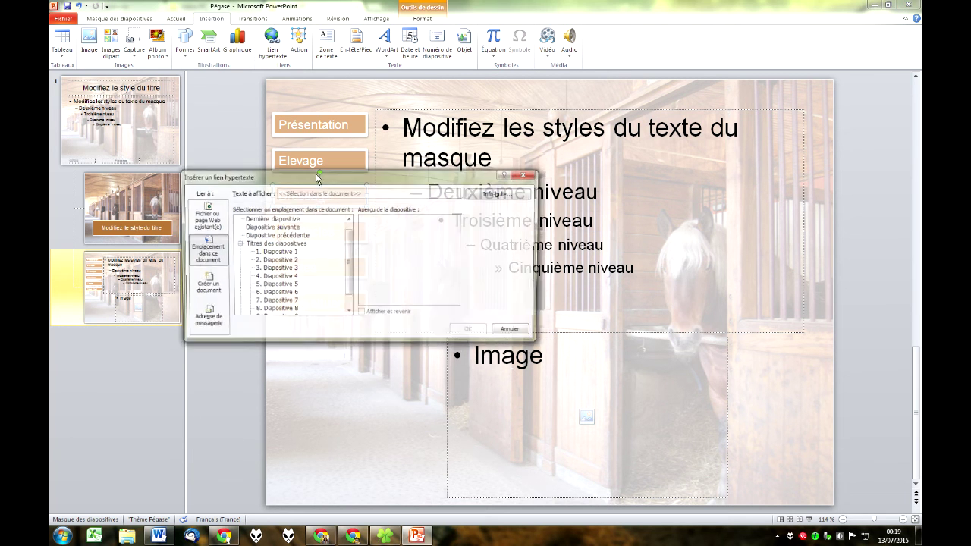
pyautogui.click(288, 287)
pyautogui.click(470, 331)
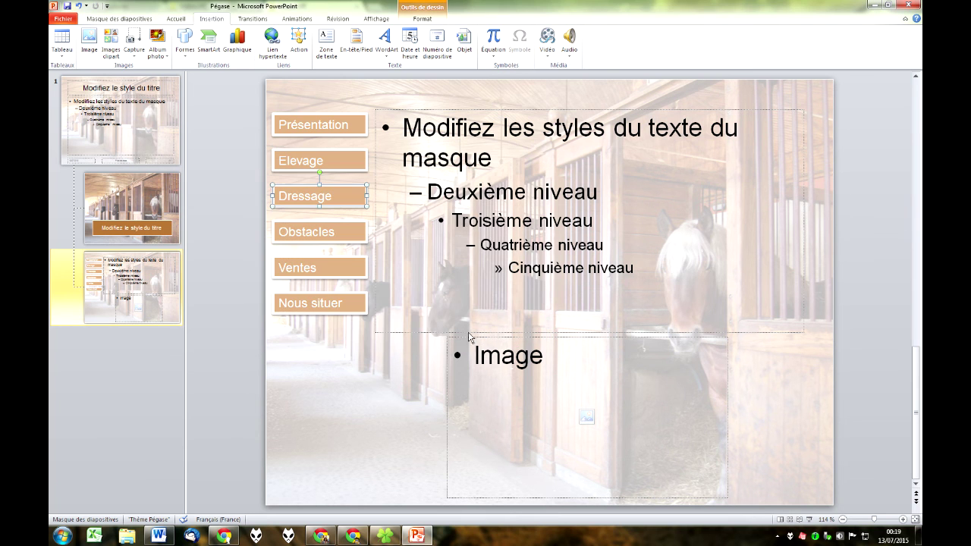
# Hyperlink Obstacles to slide 6, Ventes to slide 7 and Nous situer to slide 8
pyautogui.click(325, 220)
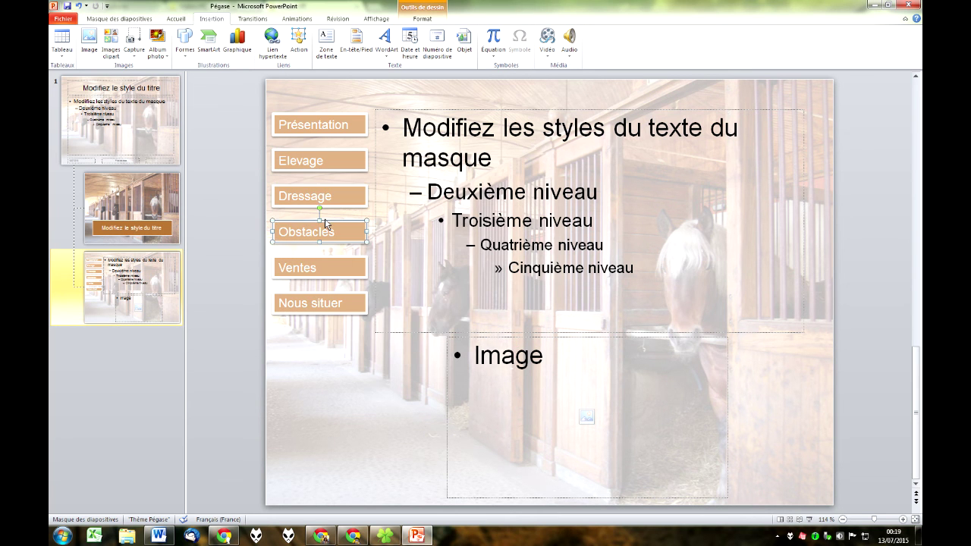
pyautogui.click(276, 54)
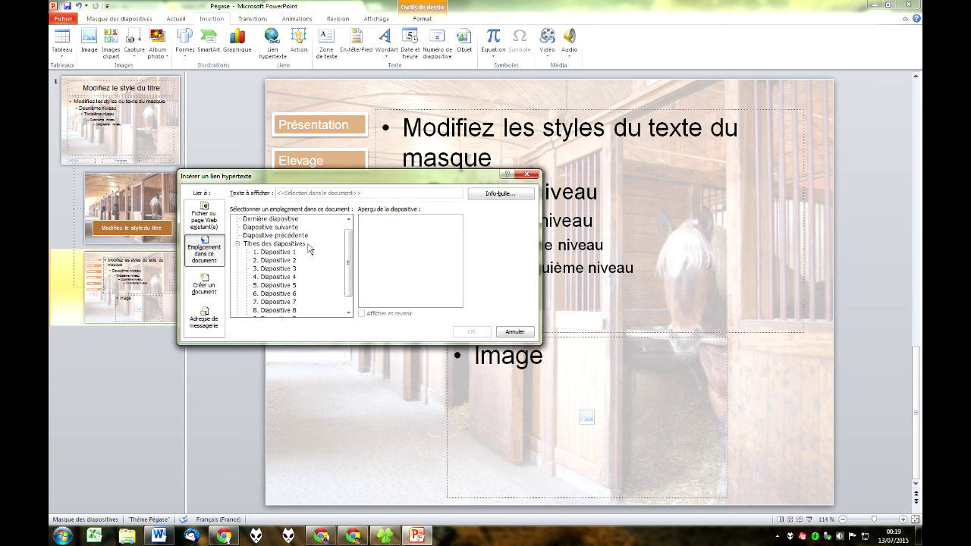
pyautogui.click(292, 295)
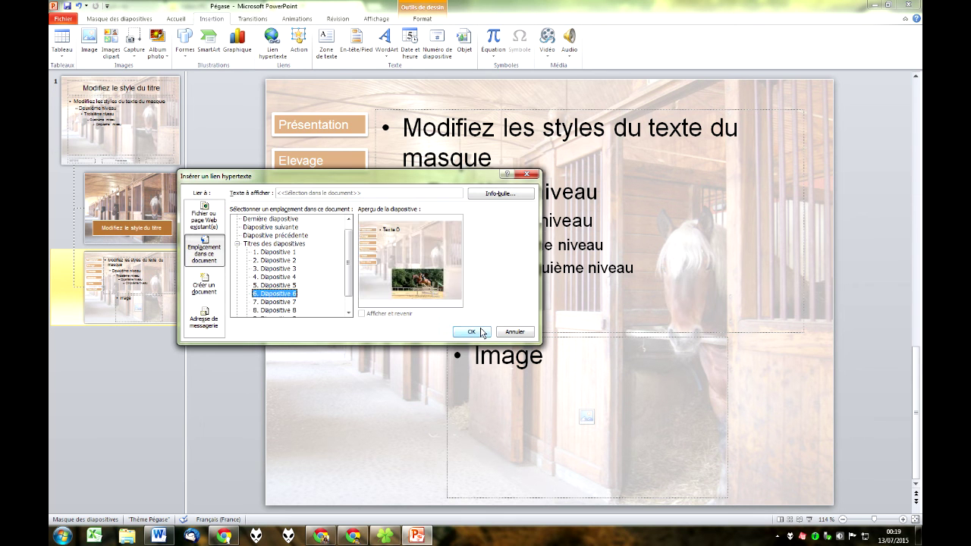
pyautogui.click(470, 331)
pyautogui.click(328, 262)
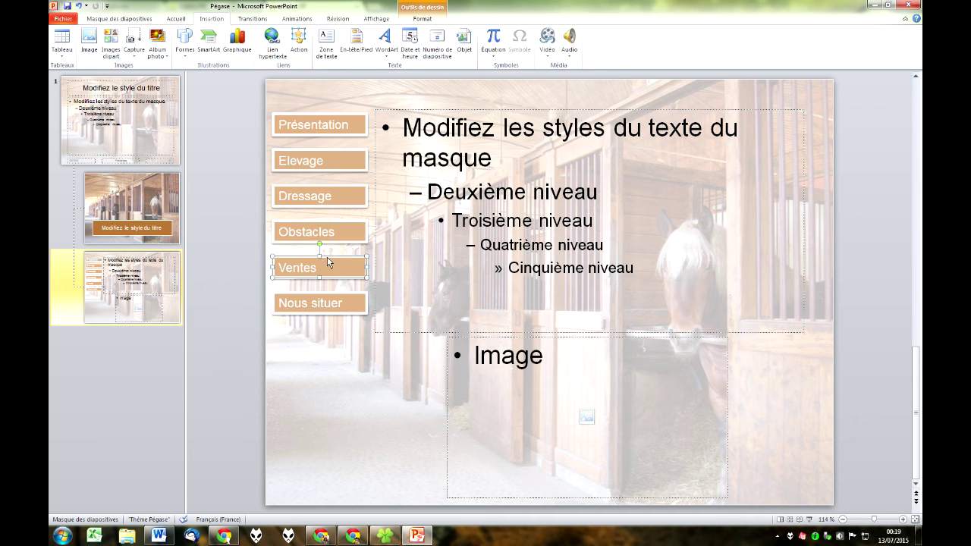
pyautogui.click(272, 42)
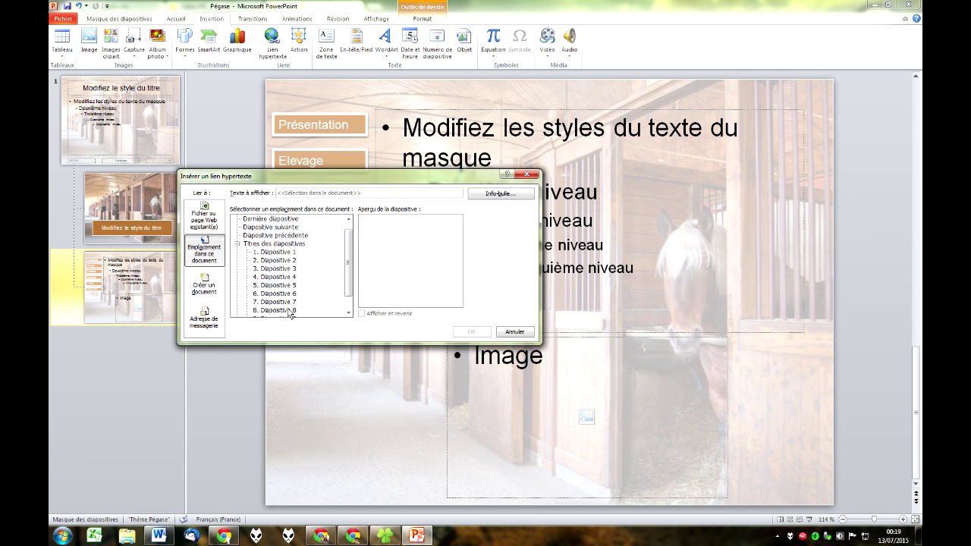
pyautogui.click(286, 303)
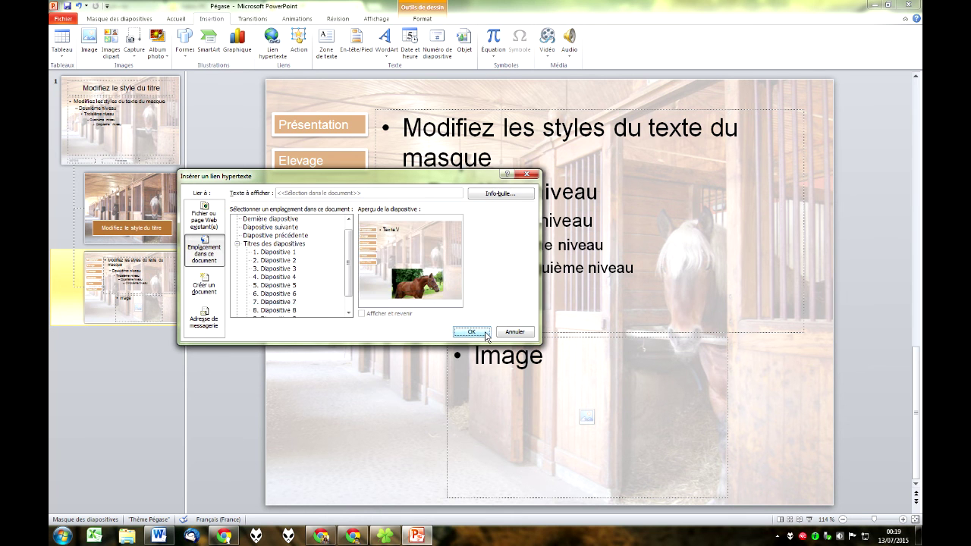
pyautogui.click(470, 332)
pyautogui.click(326, 302)
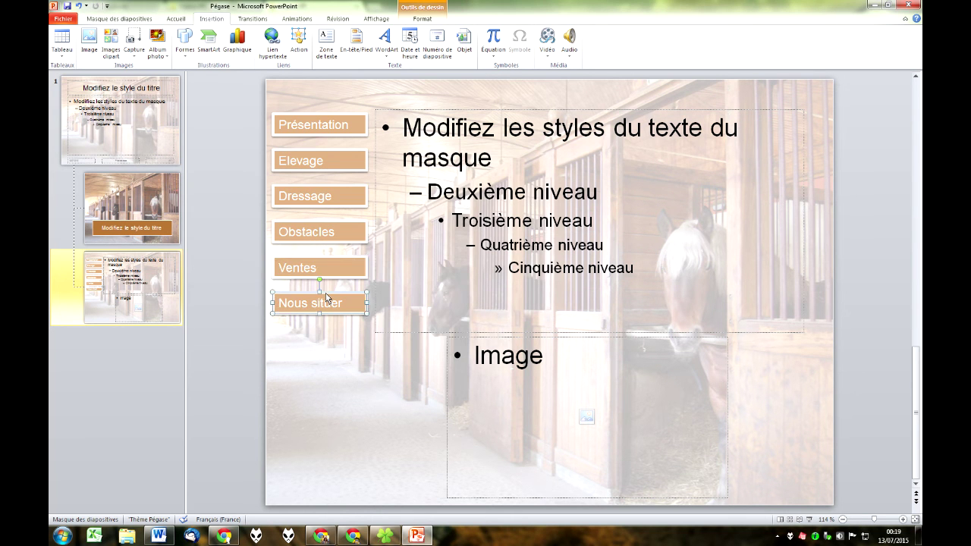
pyautogui.click(272, 42)
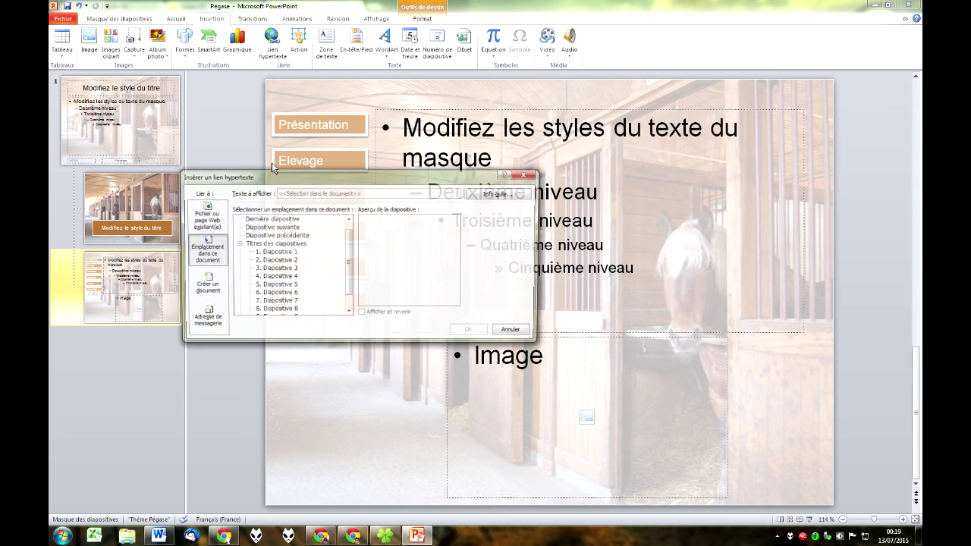
pyautogui.click(292, 310)
pyautogui.click(470, 331)
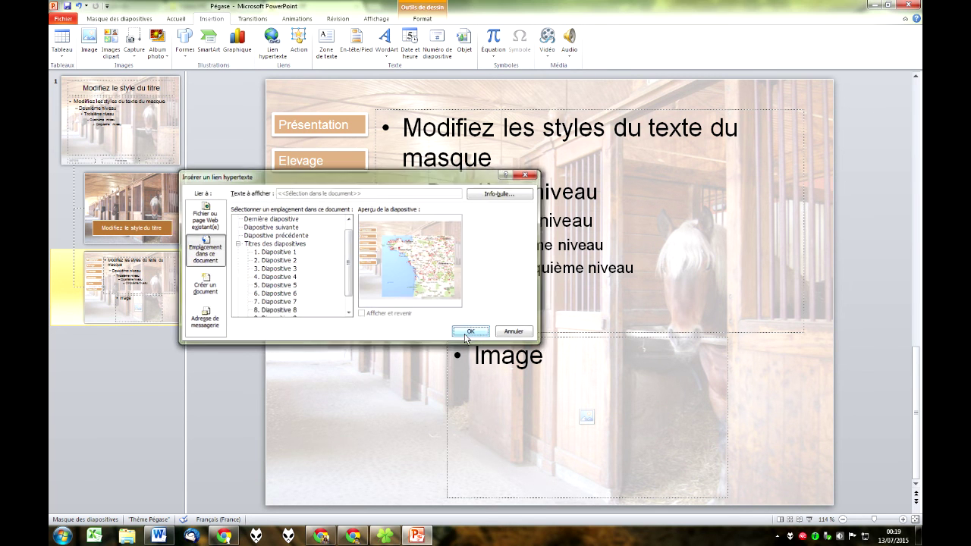
pyautogui.click(331, 372)
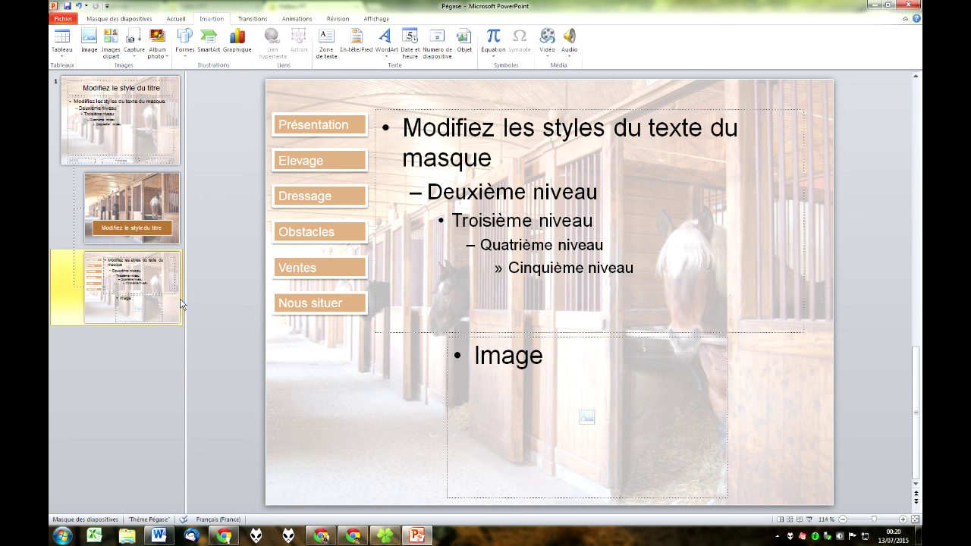
# Duplicate the navigation-button layout several times, then select Présentation on the second layout
pyautogui.click(154, 348)
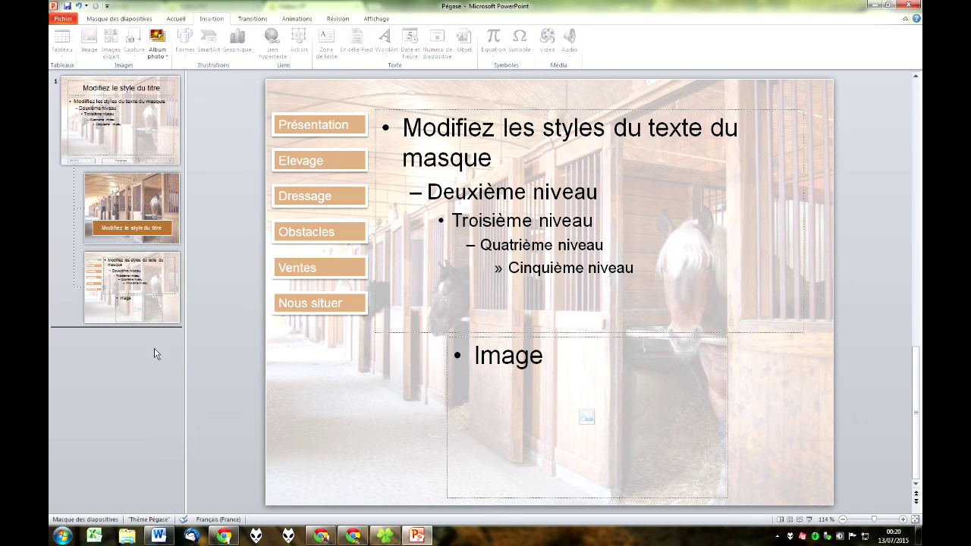
pyautogui.press('Return')
pyautogui.hotkey('ctrl', 'v')
pyautogui.hotkey('ctrl', 'v')
pyautogui.hotkey('ctrl', 'v')
pyautogui.hotkey('ctrl', 'v')
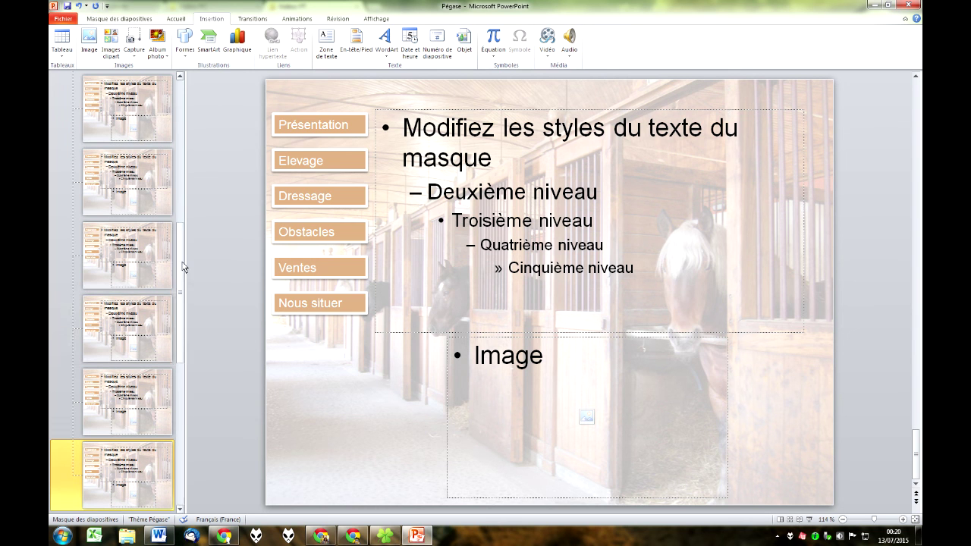
pyautogui.scroll(1, 189, 216)
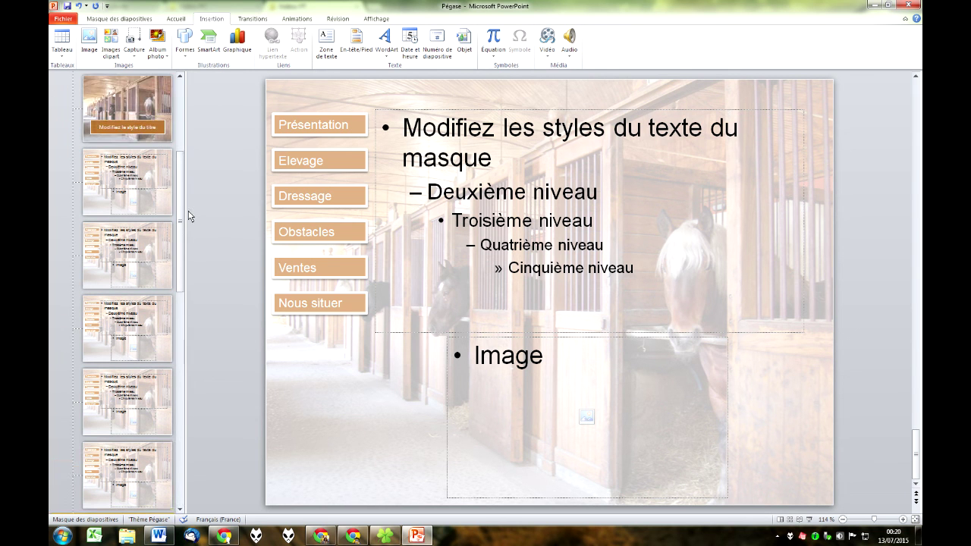
pyautogui.click(141, 184)
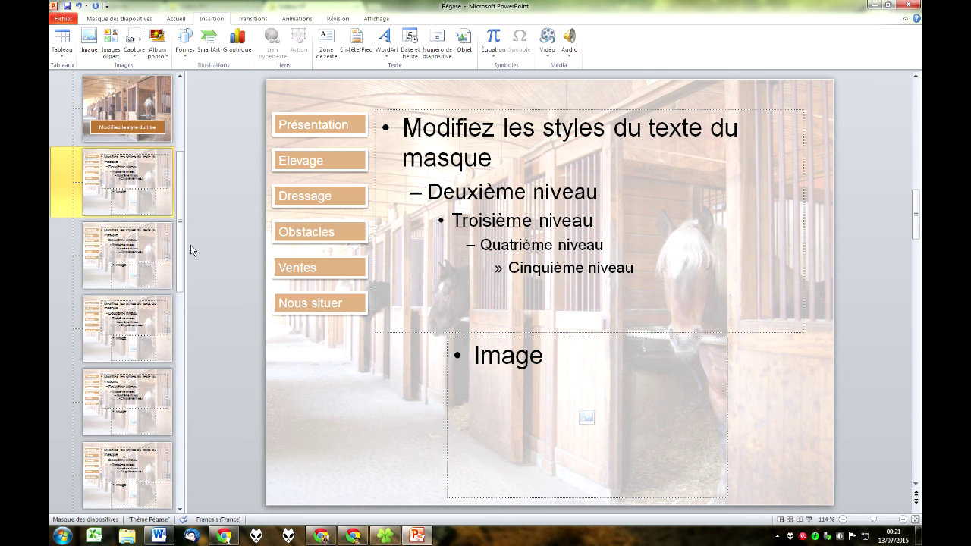
pyautogui.click(151, 256)
pyautogui.click(157, 324)
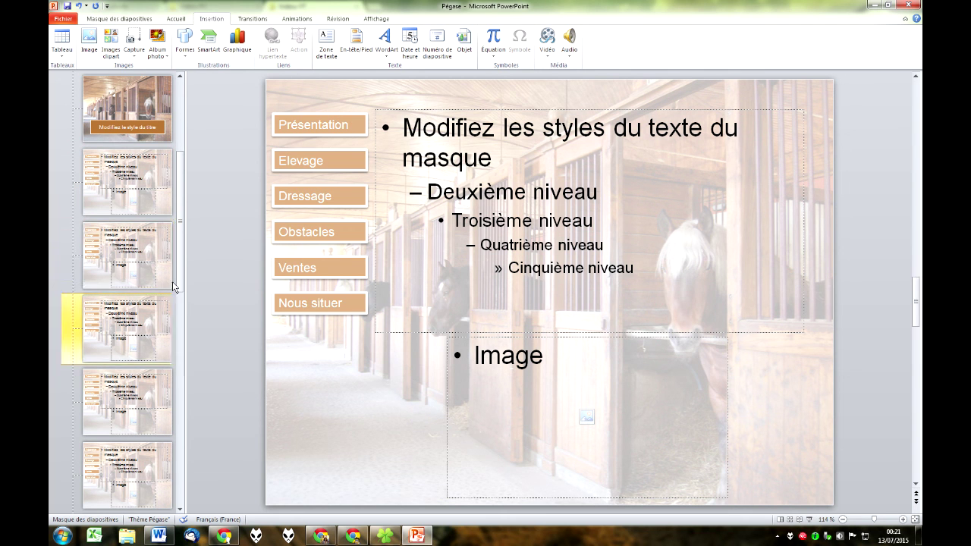
pyautogui.click(161, 180)
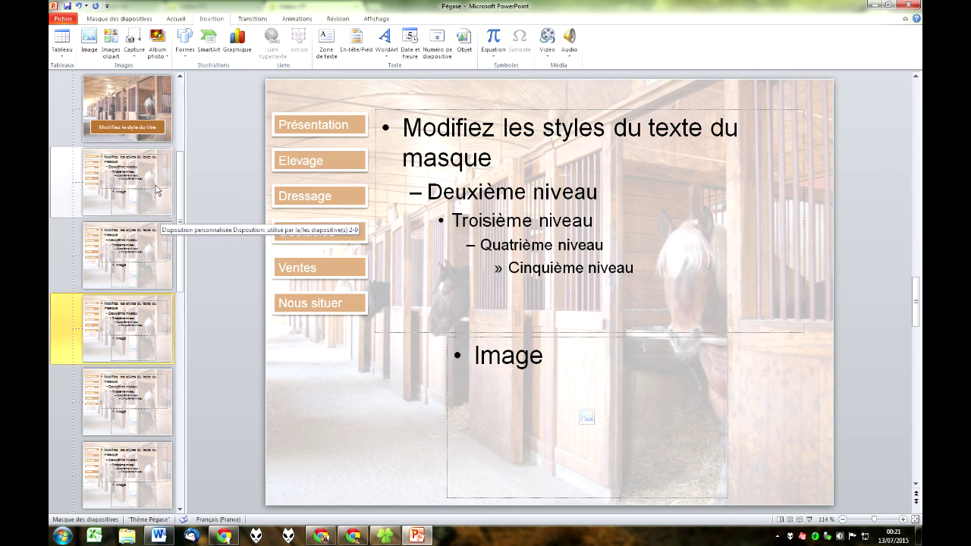
pyautogui.click(326, 114)
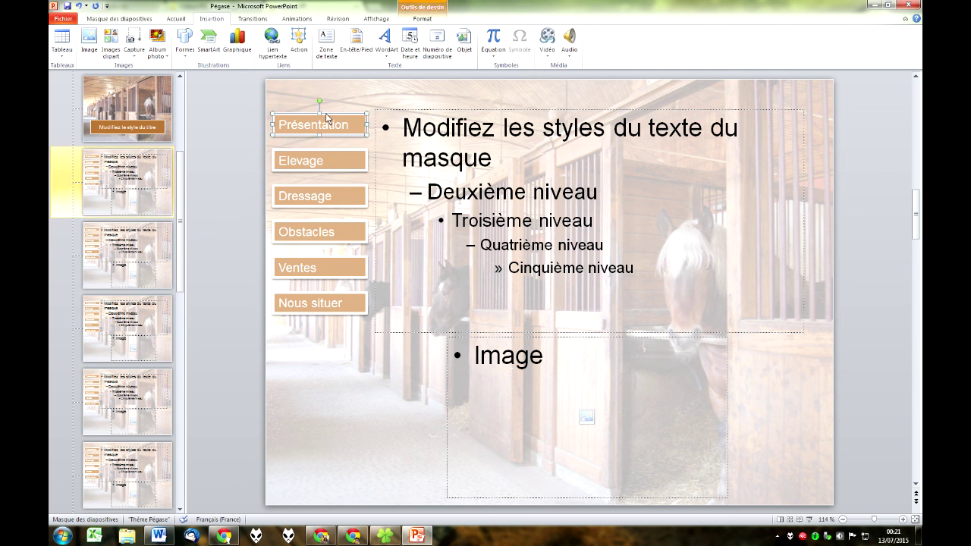
# Fill the Présentation button Brun tanné dark brown and make its text bold
pyautogui.click(425, 22)
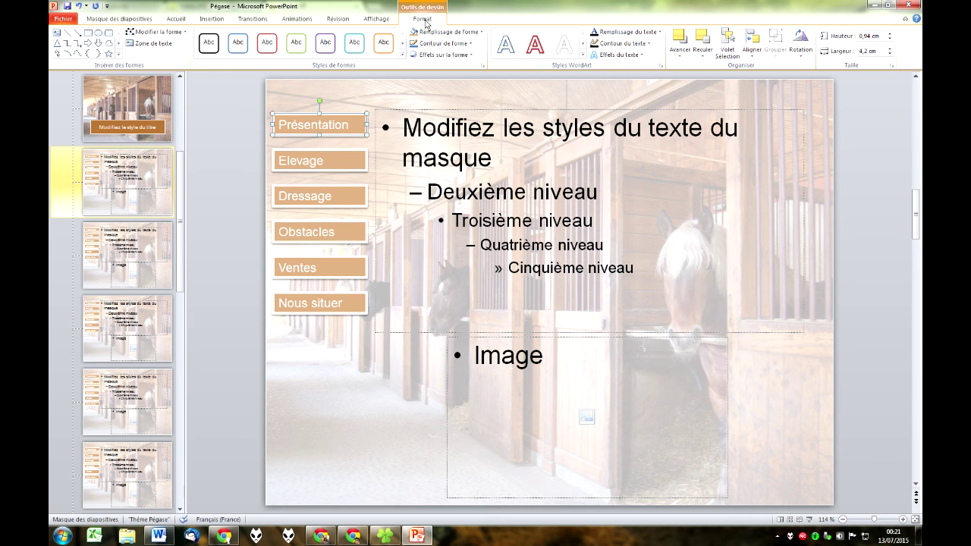
pyautogui.click(481, 32)
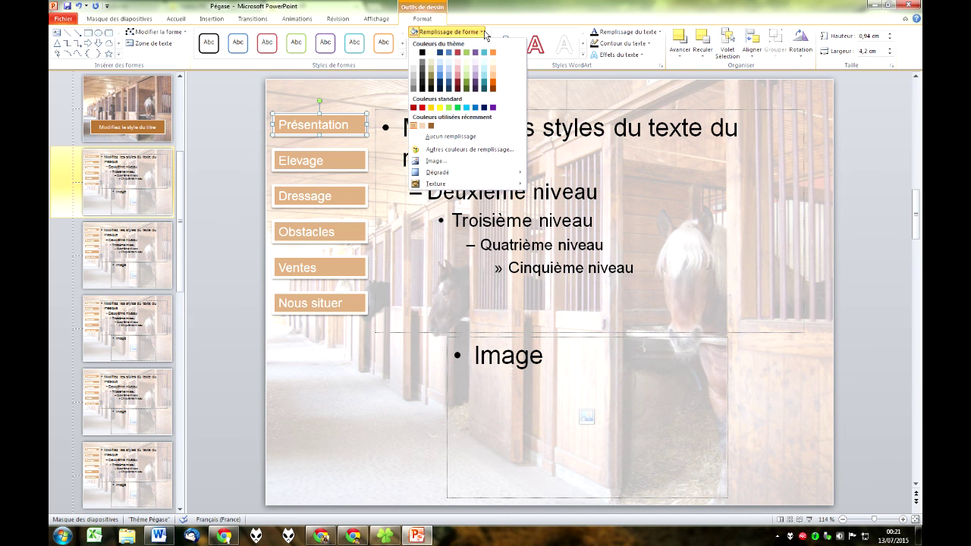
pyautogui.click(432, 126)
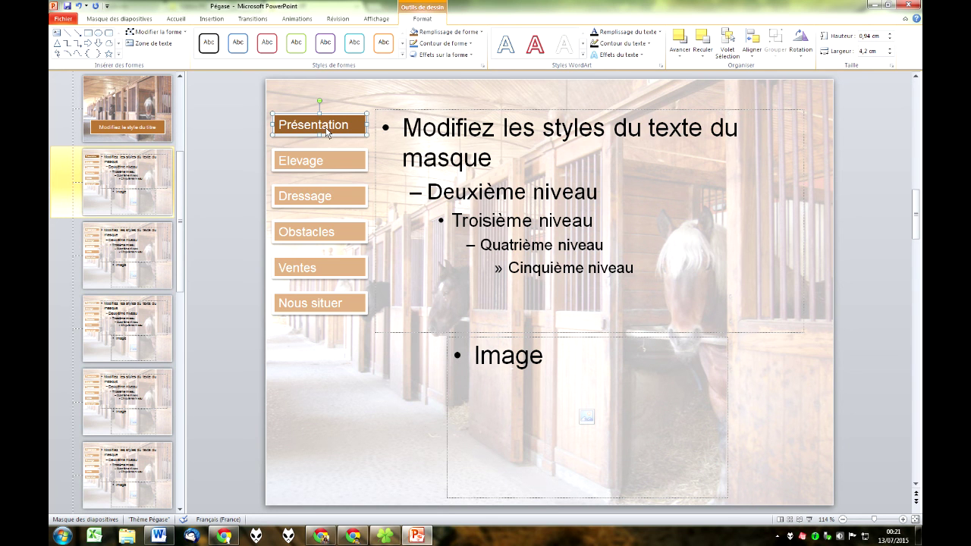
pyautogui.click(176, 21)
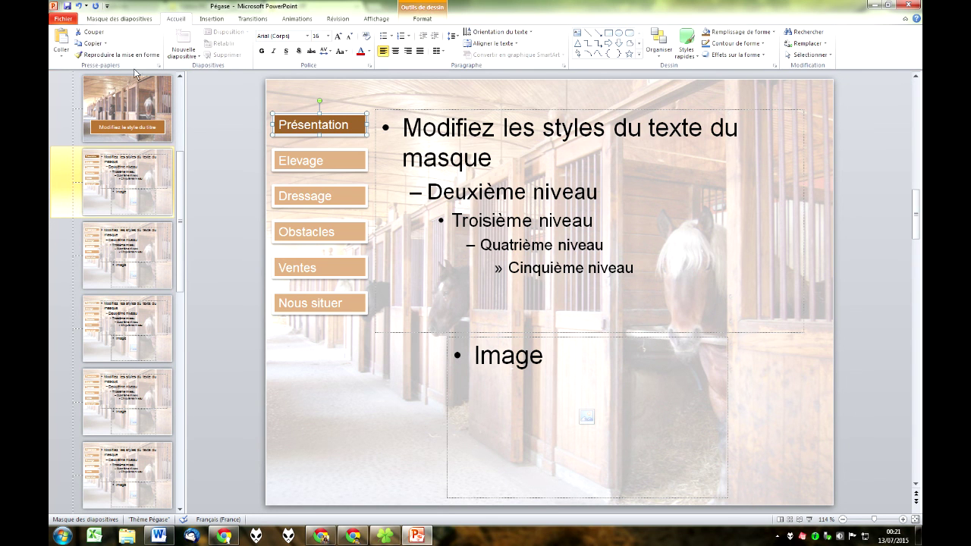
pyautogui.click(261, 50)
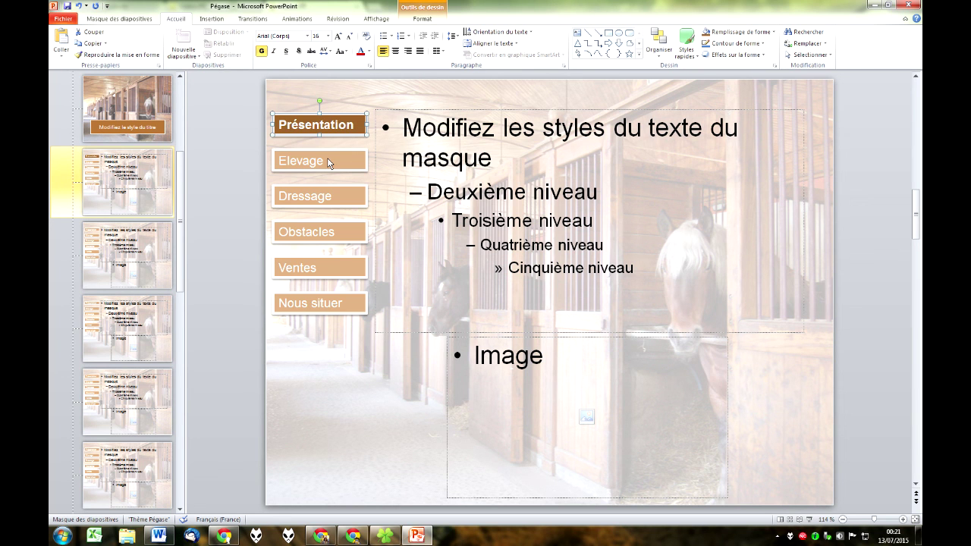
pyautogui.click(240, 131)
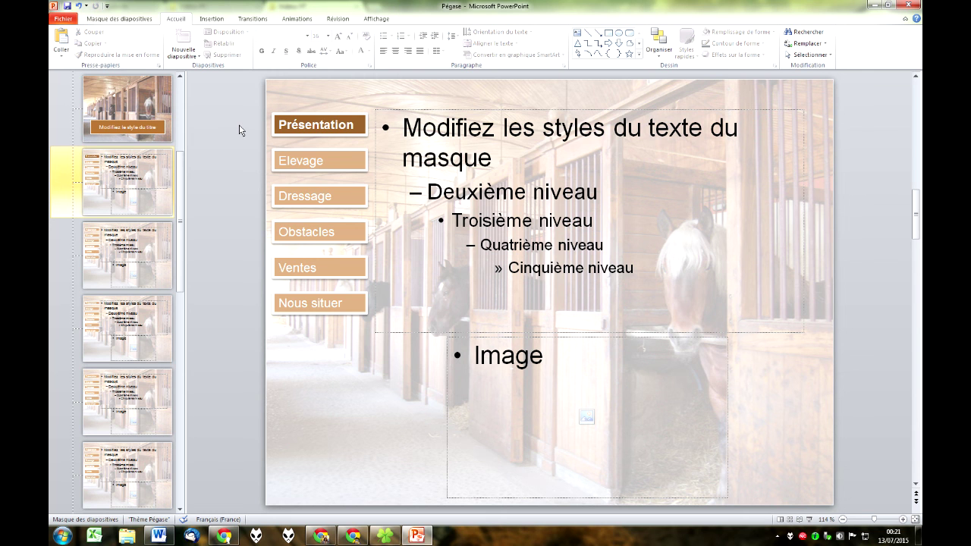
pyautogui.click(326, 115)
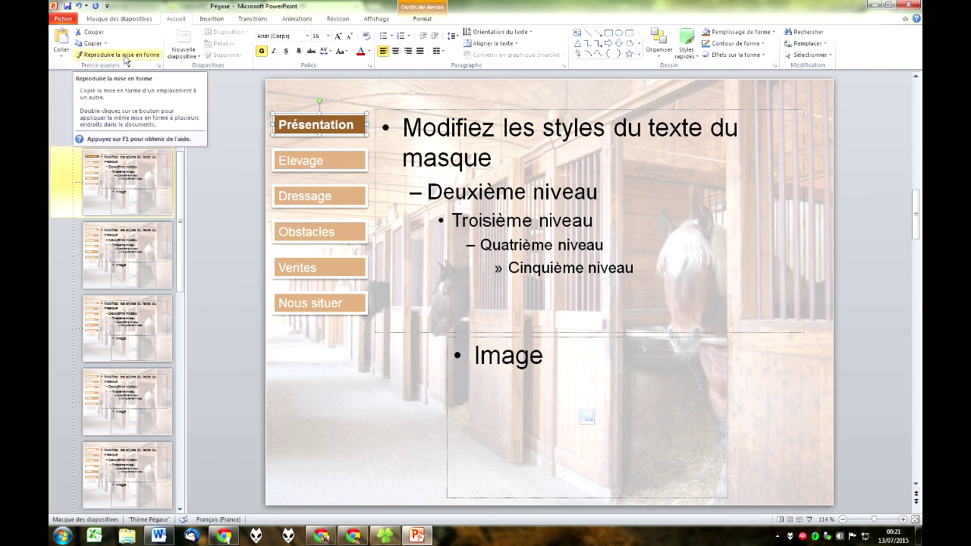
# Paint the dark highlight onto Elevage, Dressage, Obstacles, Ventes and Nous situer on successive layouts
pyautogui.click(123, 58)
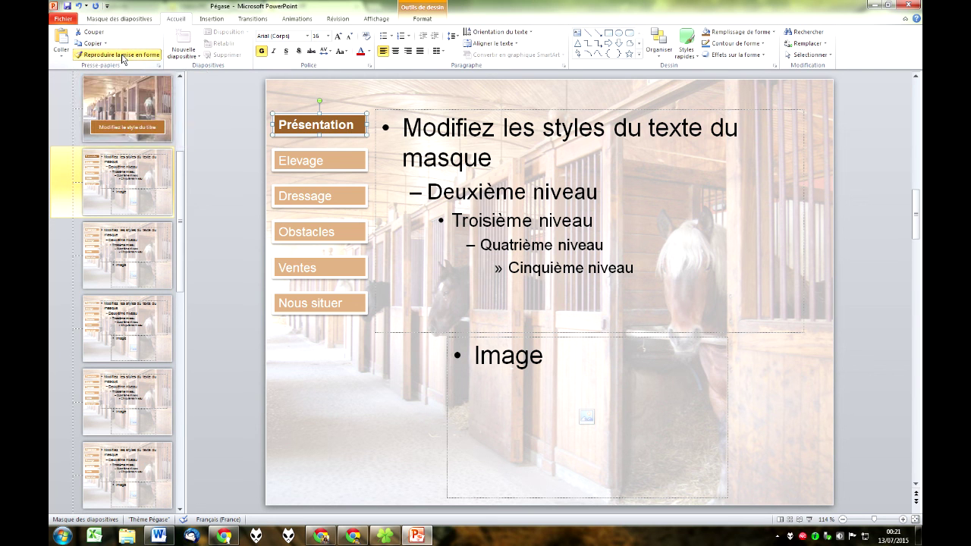
pyautogui.click(149, 234)
pyautogui.click(310, 164)
pyautogui.click(129, 331)
pyautogui.click(302, 201)
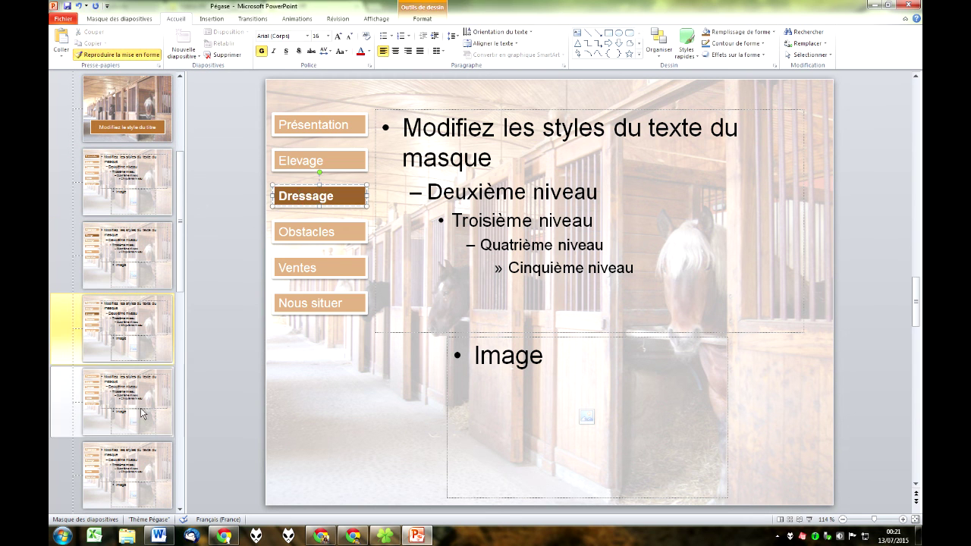
pyautogui.click(143, 410)
pyautogui.click(317, 240)
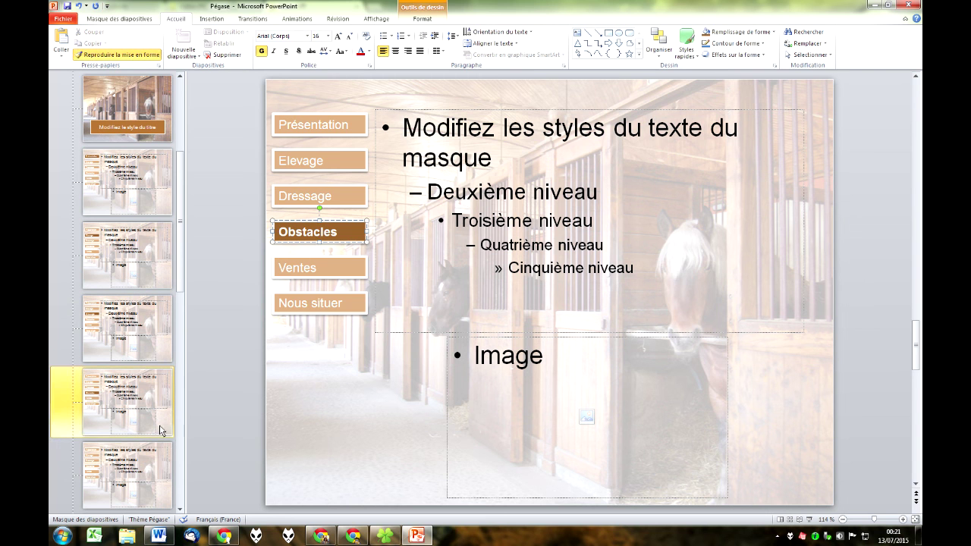
pyautogui.click(129, 474)
pyautogui.click(285, 269)
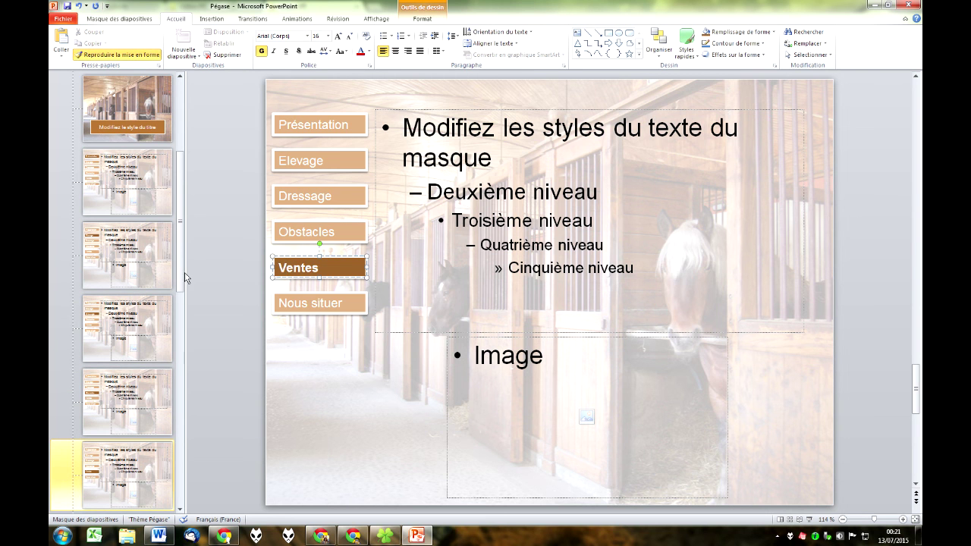
pyautogui.moveTo(184, 271); pyautogui.dragTo(170, 384)
pyautogui.click(169, 384)
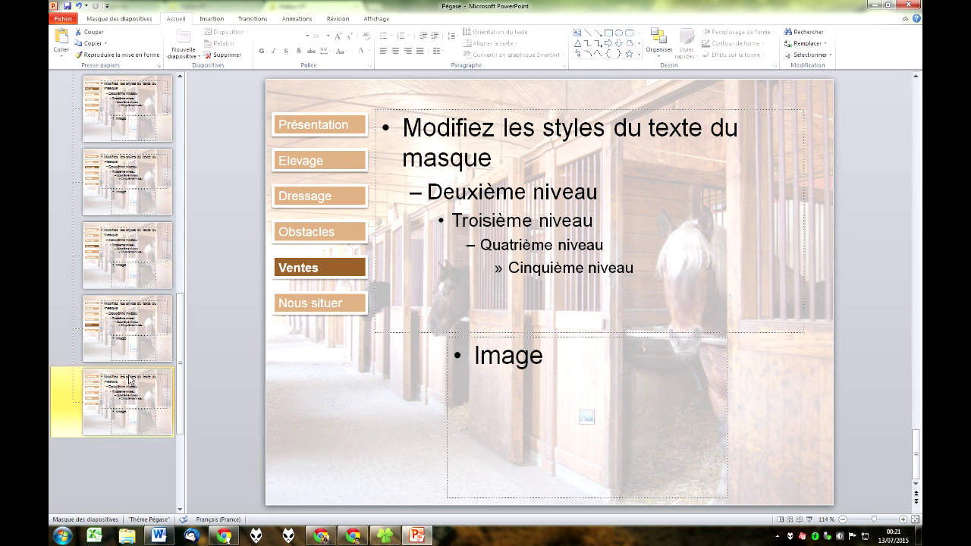
pyautogui.click(308, 300)
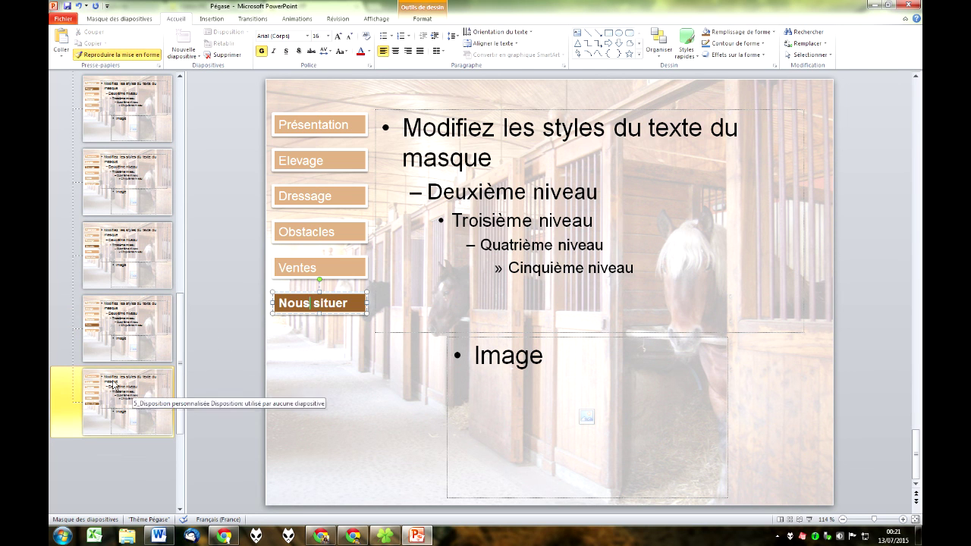
# Duplicate the finished Nous situer-highlighted layout
pyautogui.click(183, 296)
pyautogui.hotkey('ctrl', 'd')
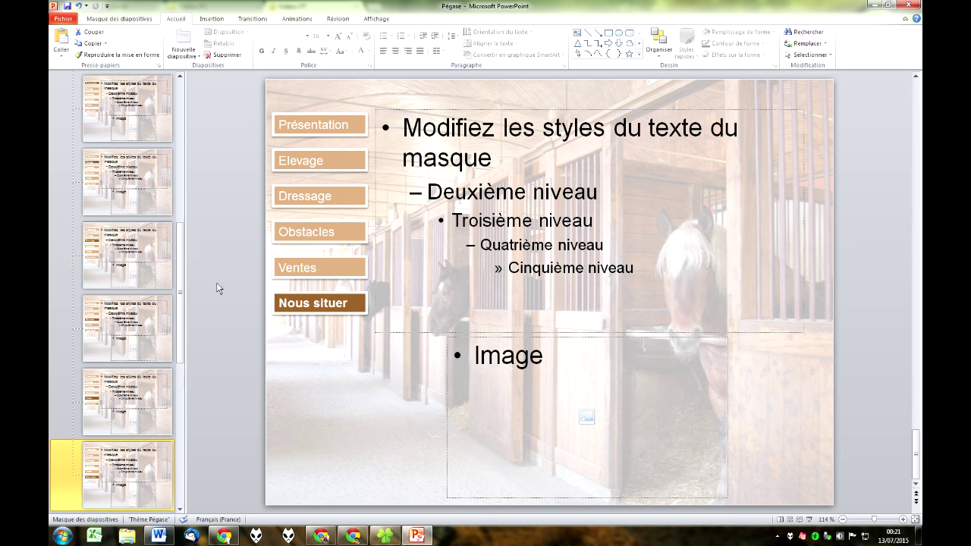
pyautogui.scroll(1, 185, 216)
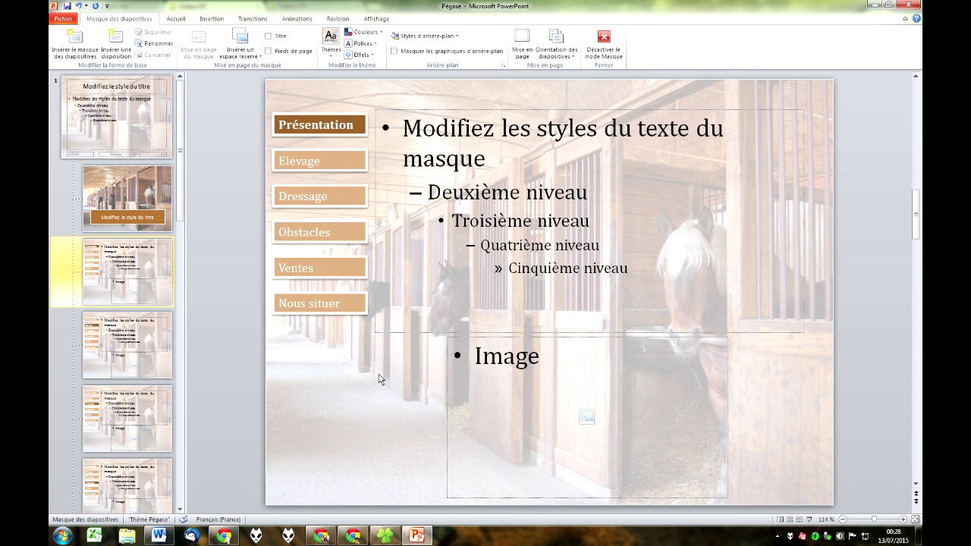
# Close Master View and review slides 4 through 9, including both map slides
pyautogui.click(603, 46)
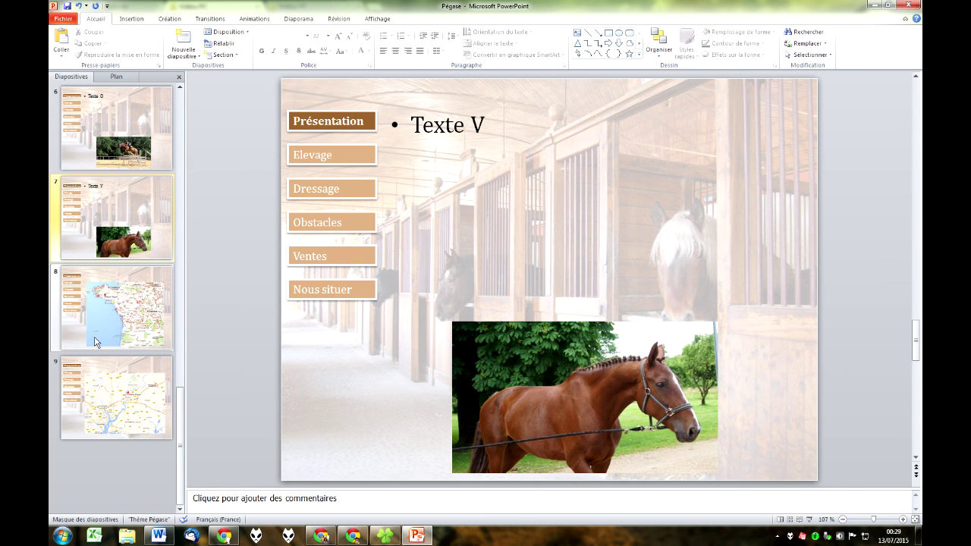
pyautogui.click(127, 143)
pyautogui.click(115, 220)
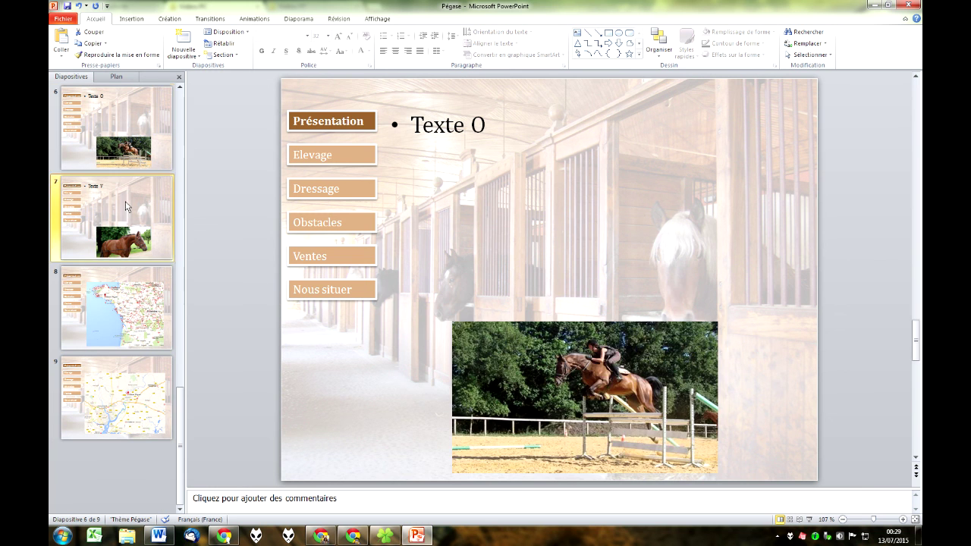
pyautogui.click(114, 307)
pyautogui.click(114, 384)
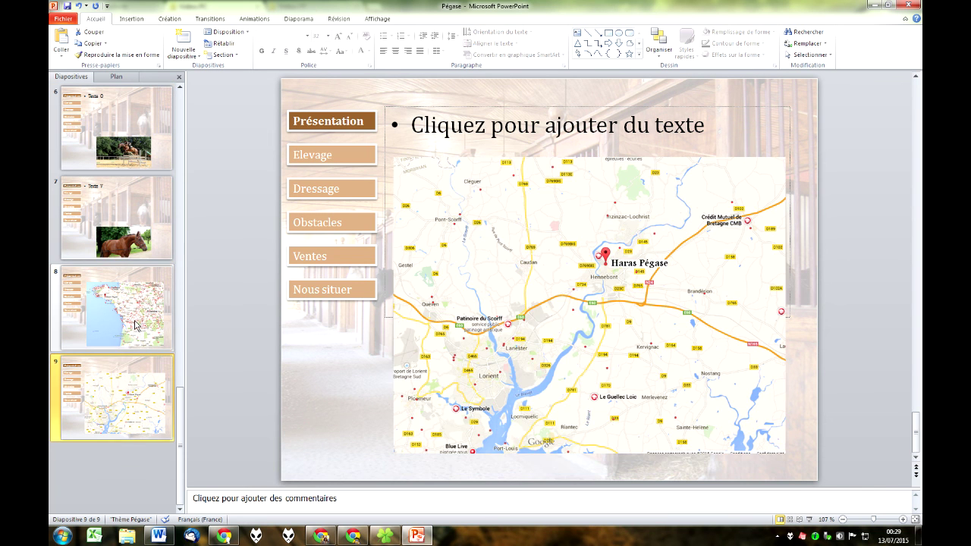
pyautogui.click(136, 293)
pyautogui.click(131, 199)
pyautogui.click(148, 119)
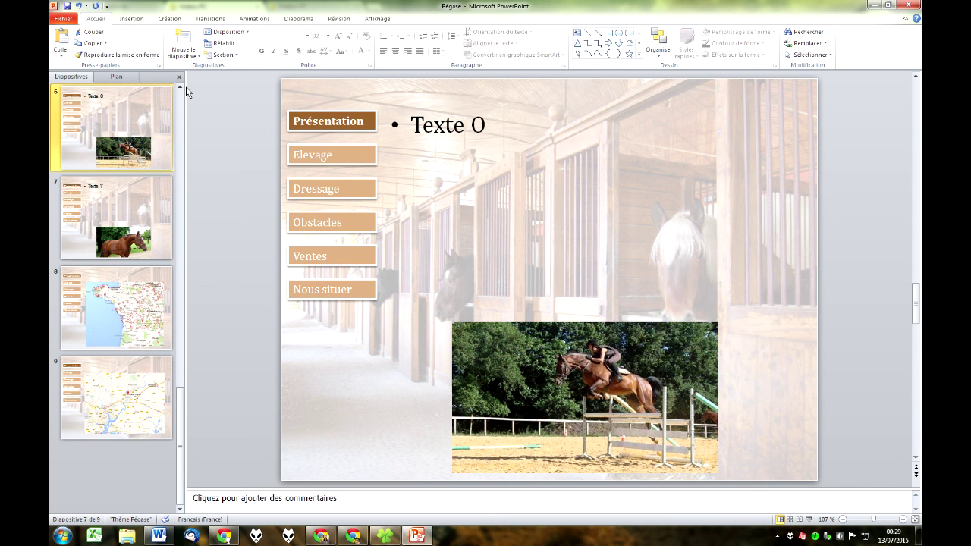
pyautogui.click(182, 87)
pyautogui.click(184, 88)
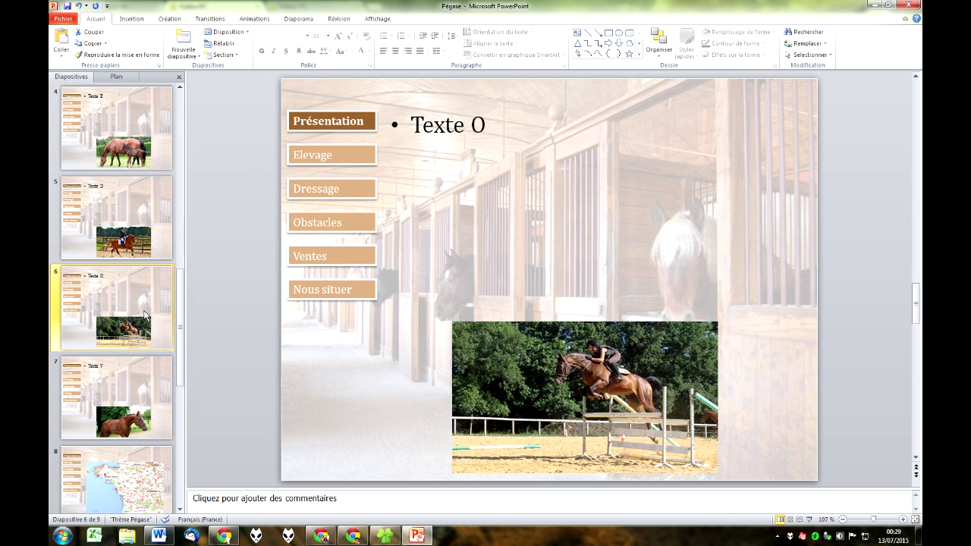
pyautogui.click(120, 182)
pyautogui.click(119, 165)
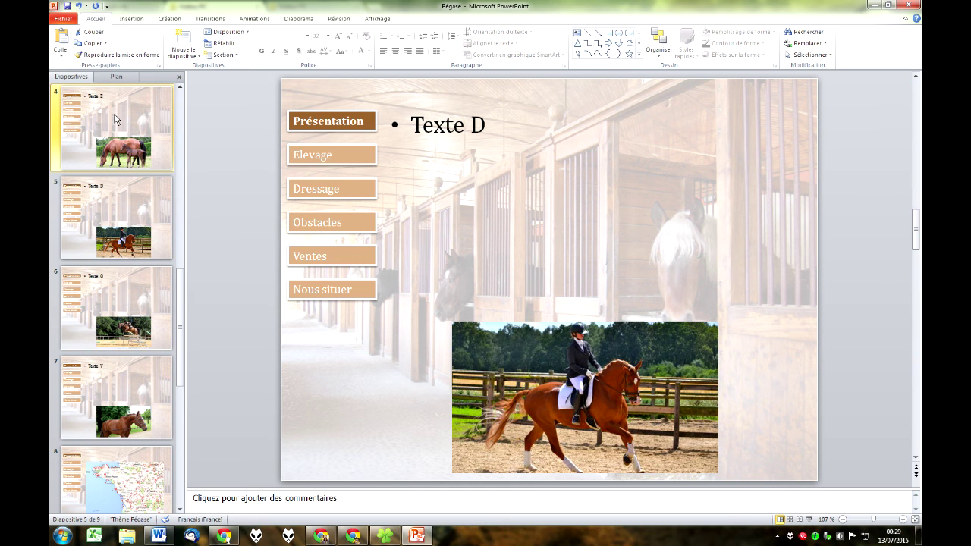
# Check slide 2 and the Vidéo slide, then select slide 4, Texte E, and list its layouts
pyautogui.click(183, 88)
pyautogui.click(184, 88)
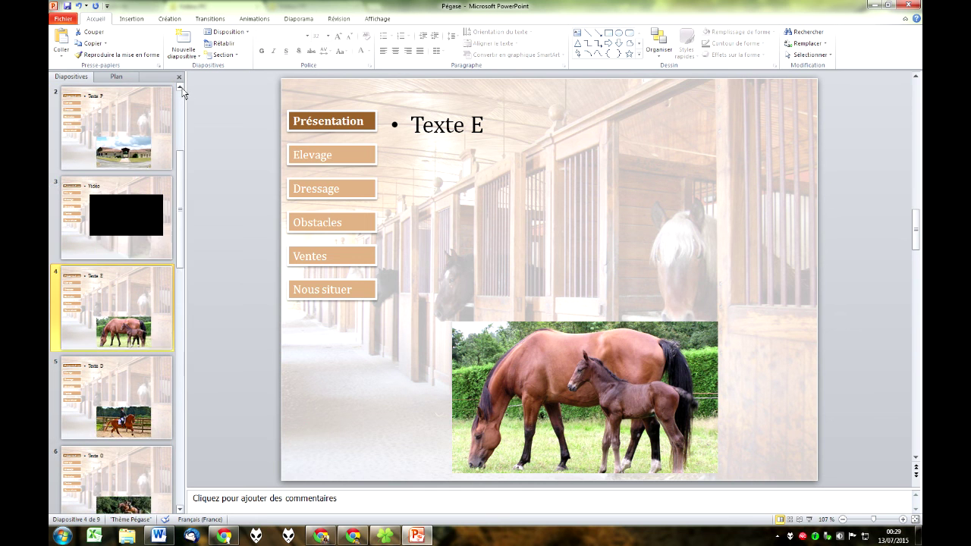
pyautogui.click(184, 88)
pyautogui.click(135, 211)
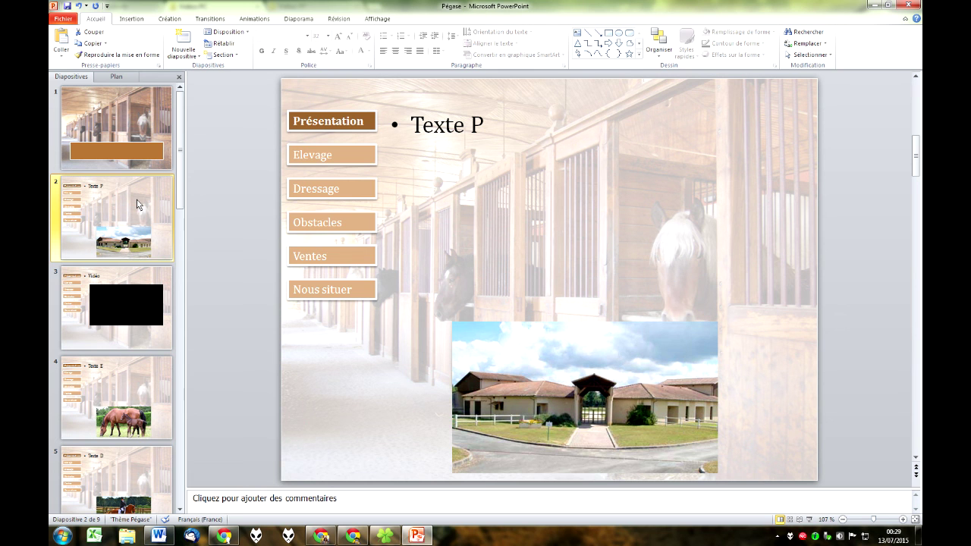
pyautogui.click(143, 283)
pyautogui.click(155, 197)
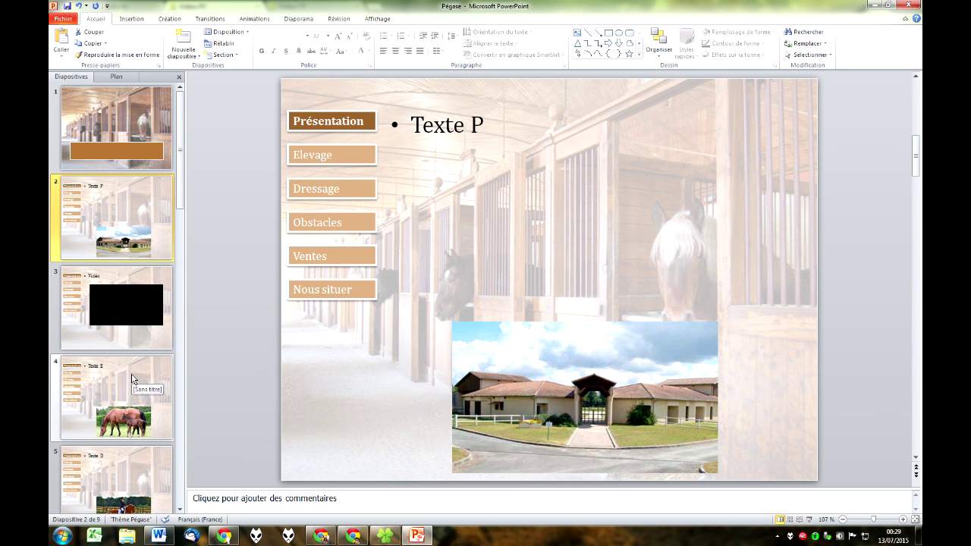
pyautogui.click(134, 378)
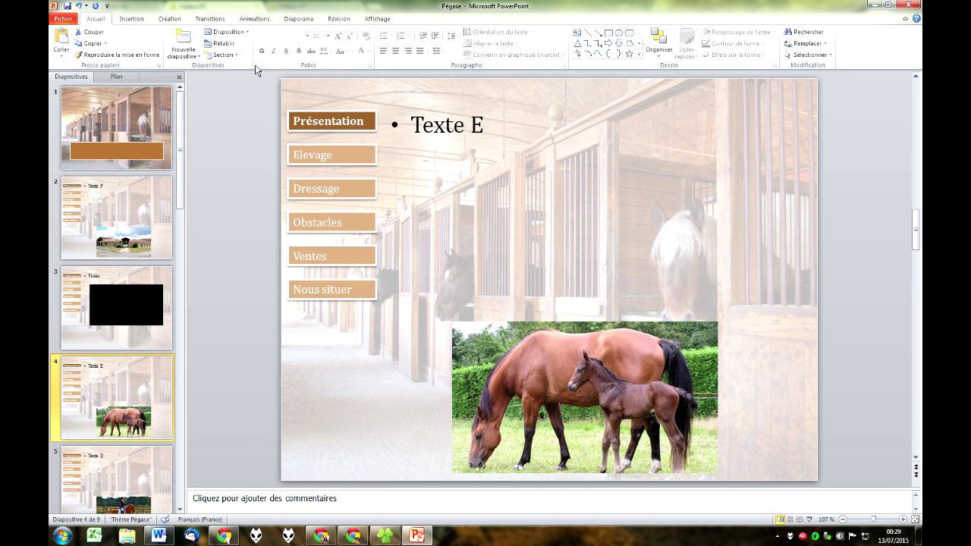
pyautogui.click(249, 35)
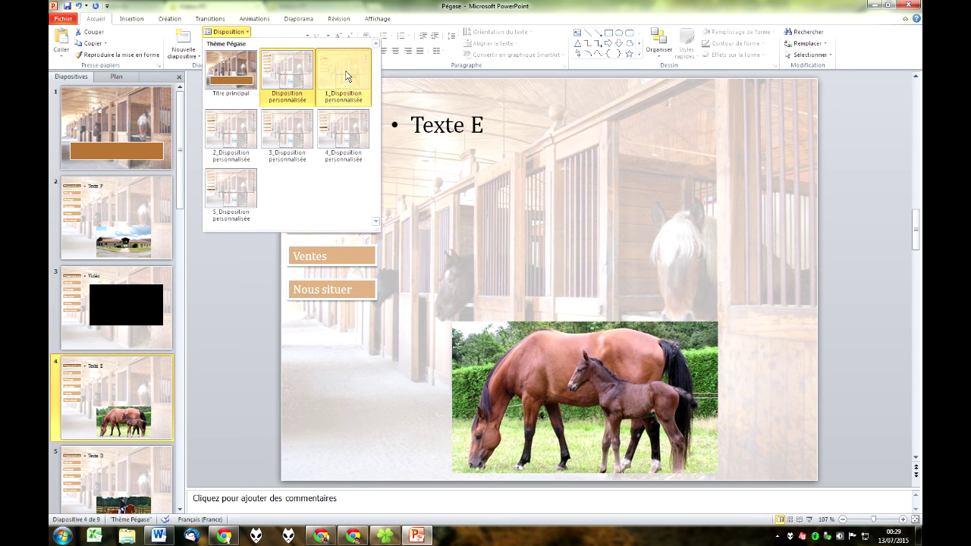
# Apply the Elevage, Dressage and Obstacles highlighted layouts to slides 4, 5 and 6
pyautogui.click(346, 75)
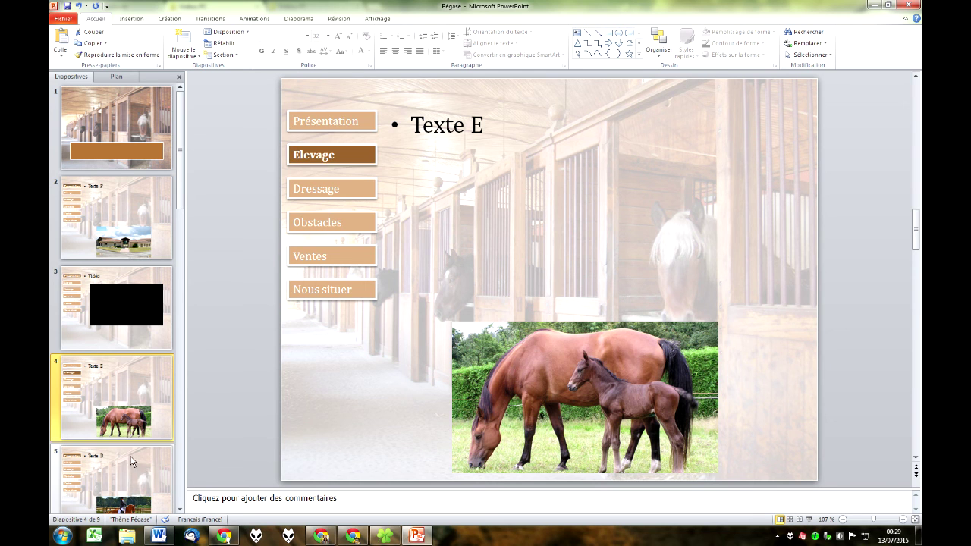
pyautogui.click(132, 461)
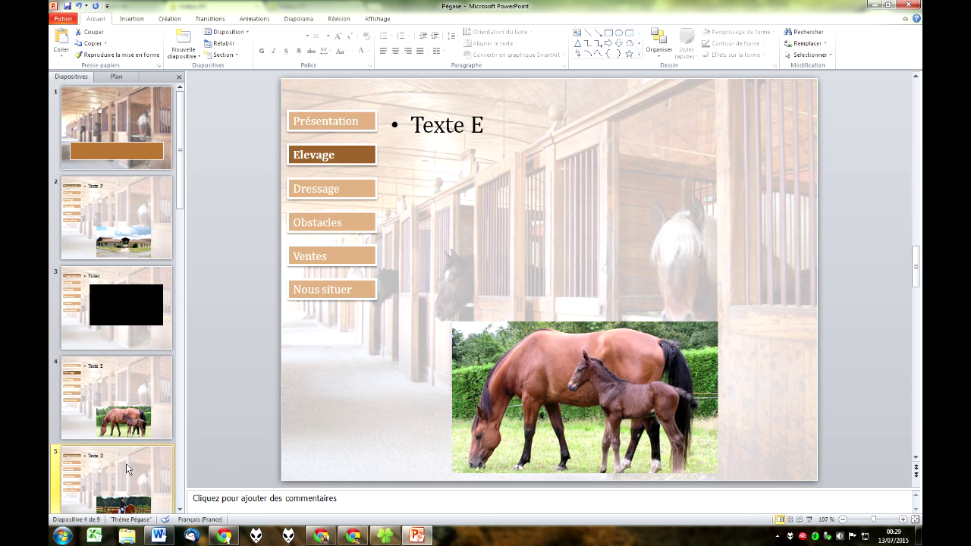
pyautogui.click(241, 32)
pyautogui.click(244, 132)
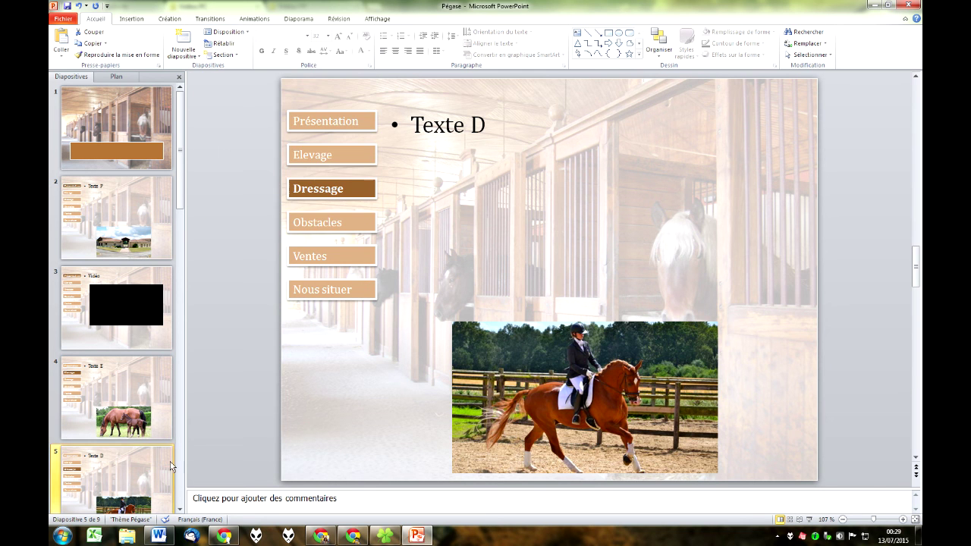
pyautogui.click(181, 513)
pyautogui.click(180, 513)
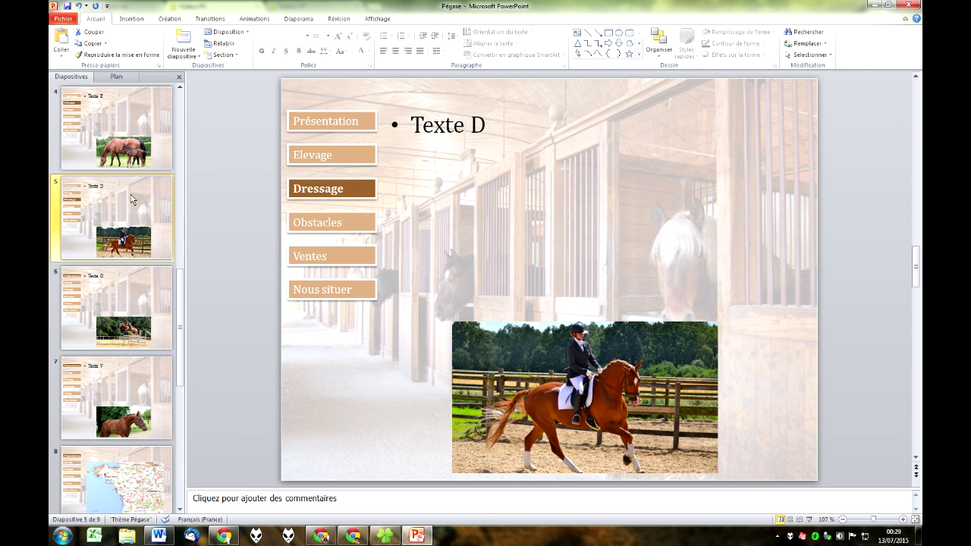
pyautogui.click(114, 286)
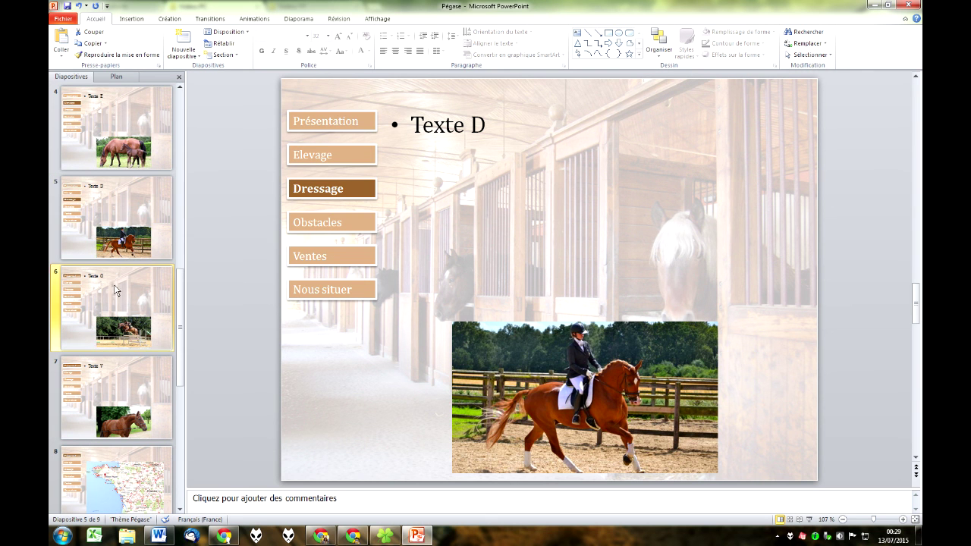
pyautogui.click(227, 32)
pyautogui.click(277, 141)
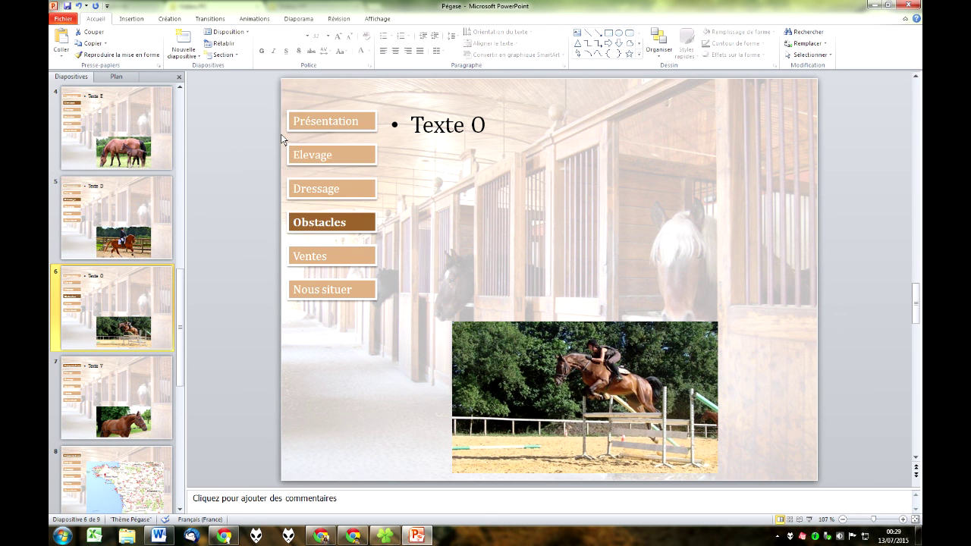
# Give slides 7 and 8 the Ventes and Nous situer layouts, then start the slideshow
pyautogui.click(170, 417)
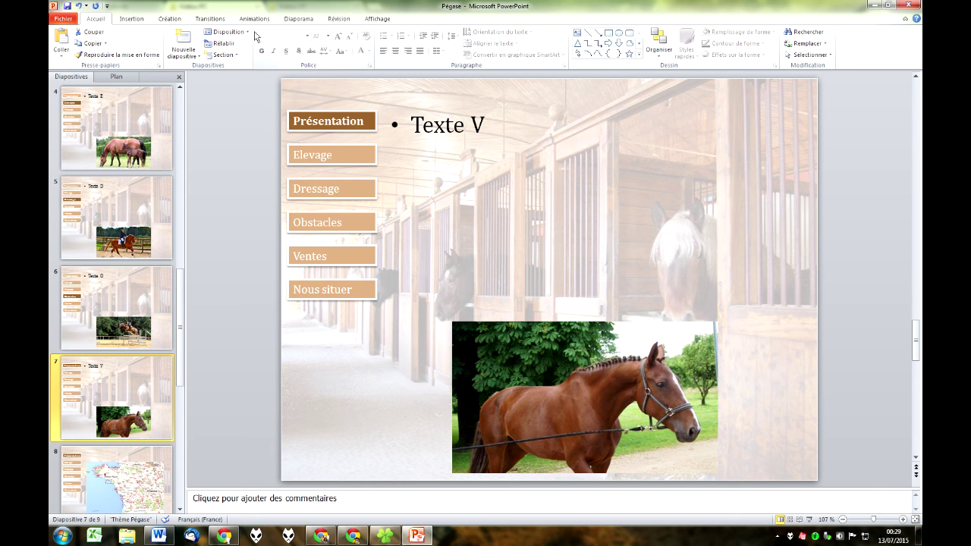
pyautogui.click(248, 36)
pyautogui.click(327, 137)
pyautogui.click(141, 448)
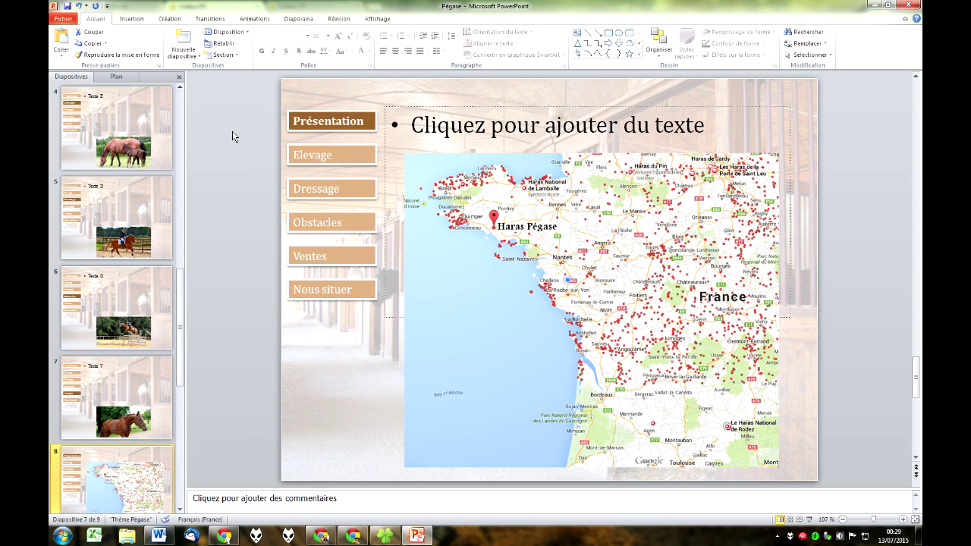
pyautogui.click(242, 37)
pyautogui.click(229, 203)
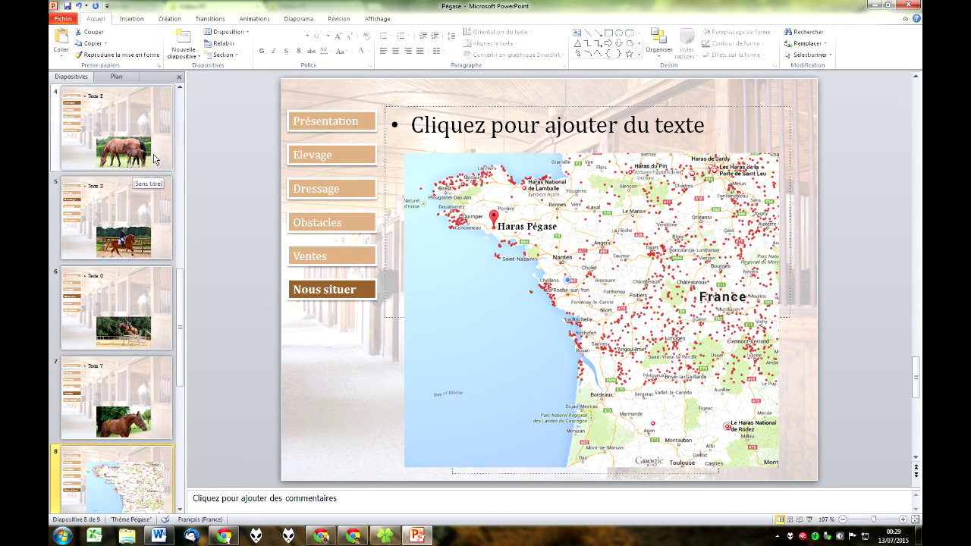
pyautogui.click(182, 101)
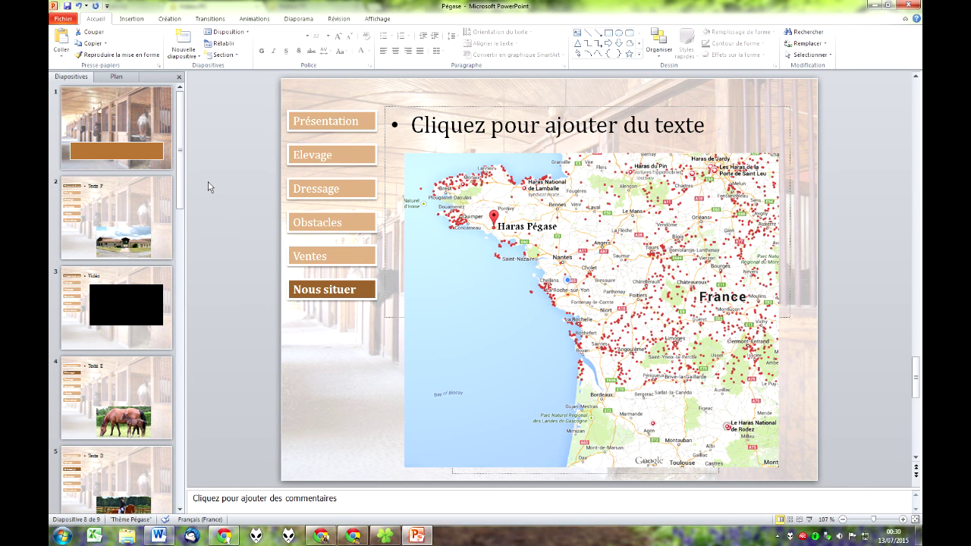
pyautogui.press('F5')
# Test the Elevage, Dressage, Obstacles, Ventes and Nous situer links in the slideshow, ending on Ventes
pyautogui.click(228, 190)
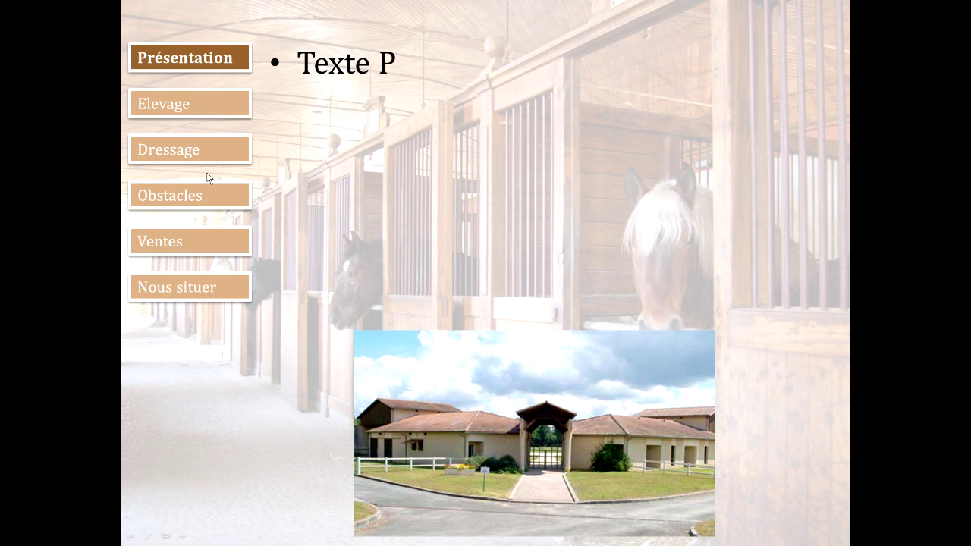
pyautogui.click(189, 99)
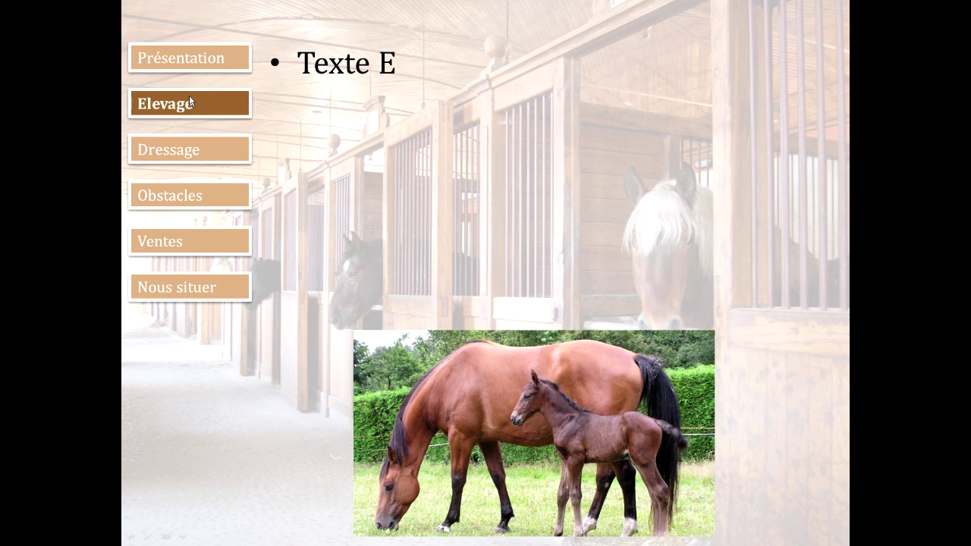
pyautogui.click(189, 150)
pyautogui.click(186, 198)
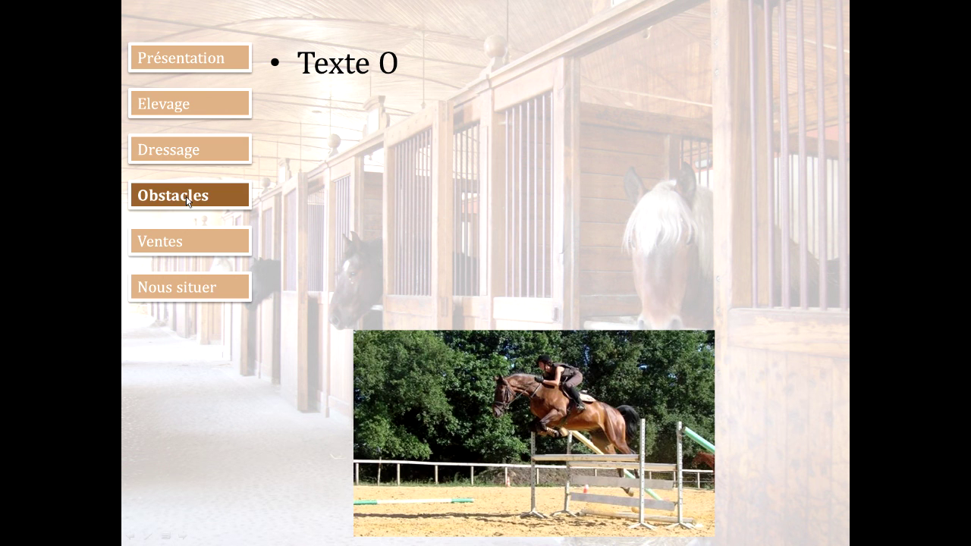
pyautogui.click(178, 244)
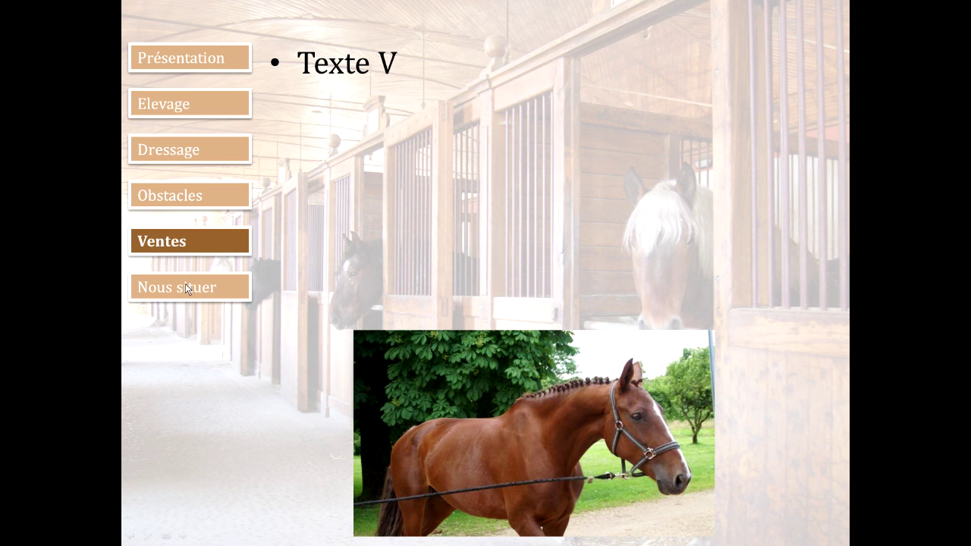
pyautogui.click(191, 287)
pyautogui.click(198, 243)
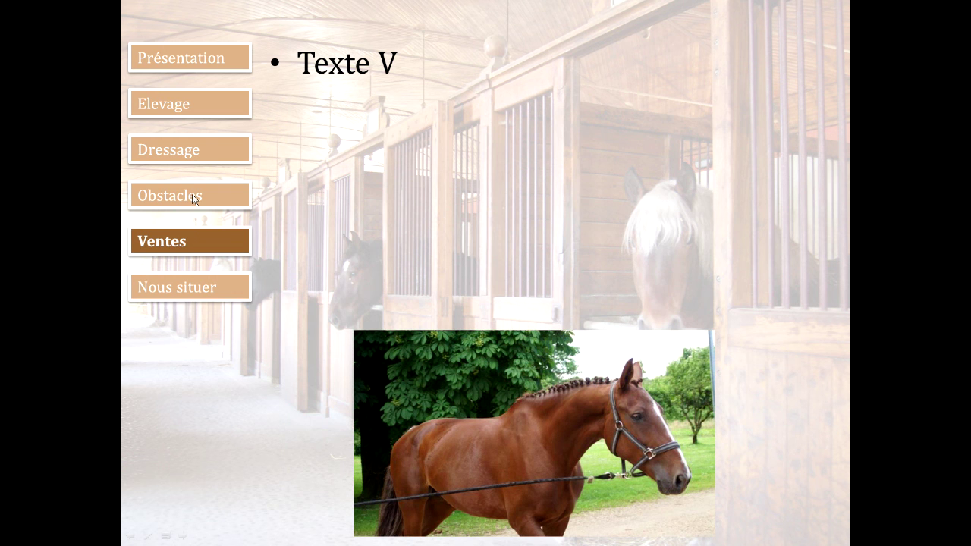